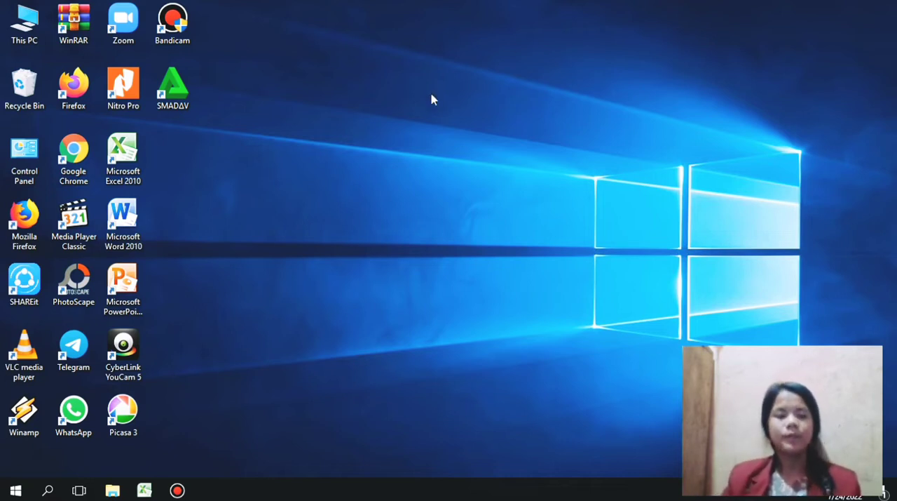
# Step: Switch to the TUGAS 1 APLIKASI KOMPUTER workbook in Excel and deselect the table range by selecting cell K3
pyautogui.moveTo(145, 489)
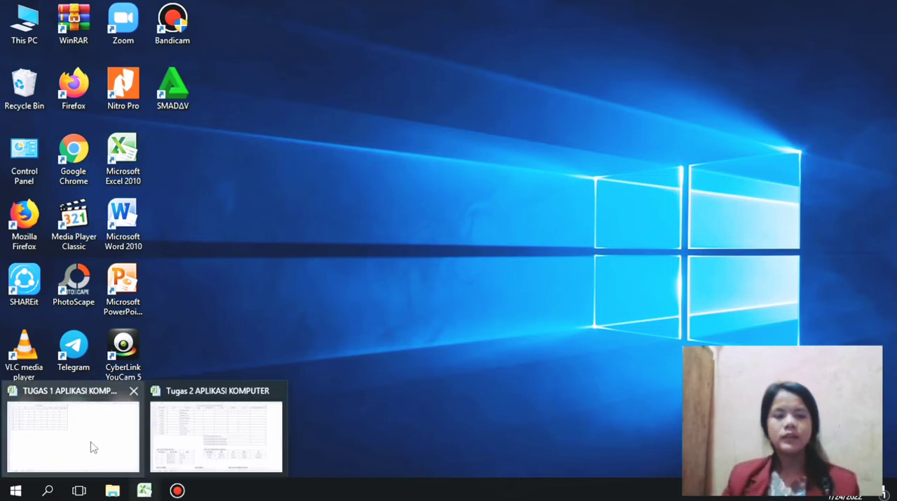
pyautogui.click(90, 442)
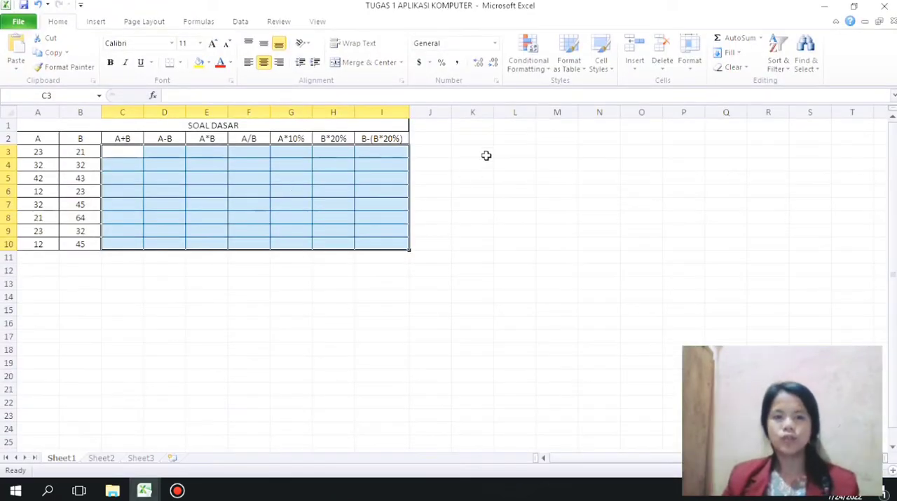
pyautogui.click(486, 153)
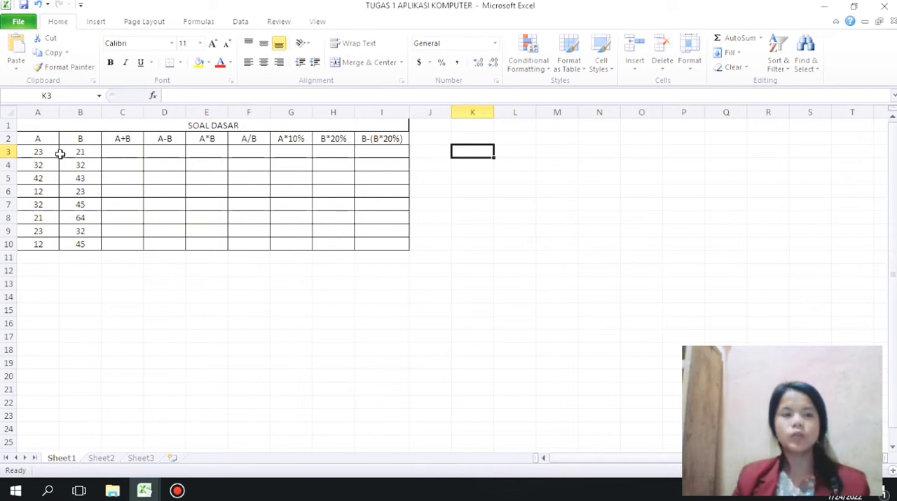
# Step: Enter =SUM(A3:B3) in C3 under A+B and fill the formula down to C10
pyautogui.click(132, 150)
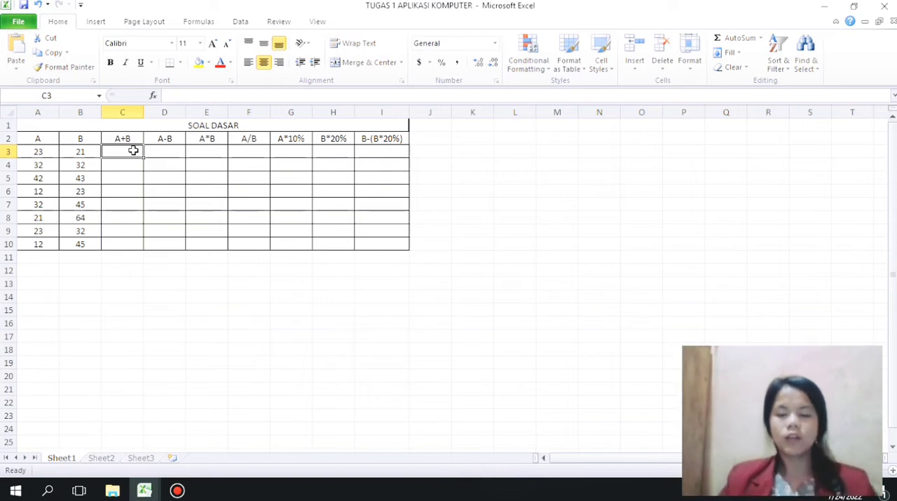
pyautogui.write('=SUM')
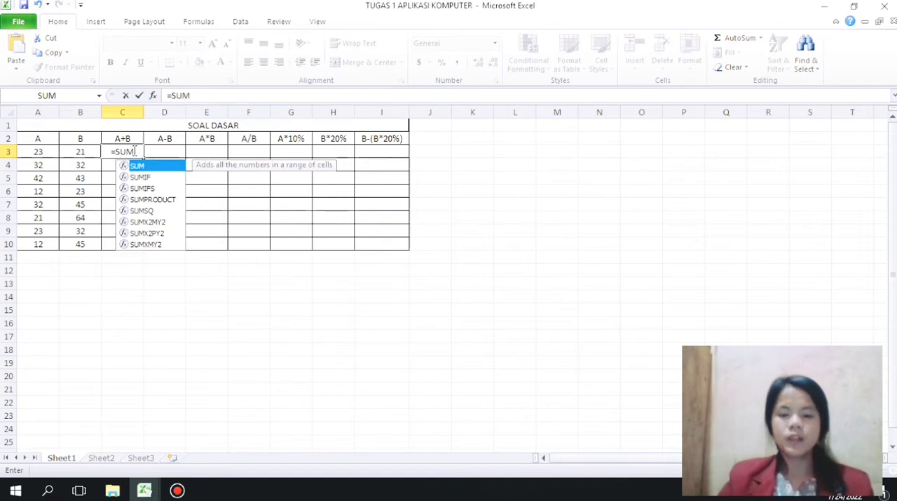
pyautogui.write('(')
pyautogui.click(35, 151)
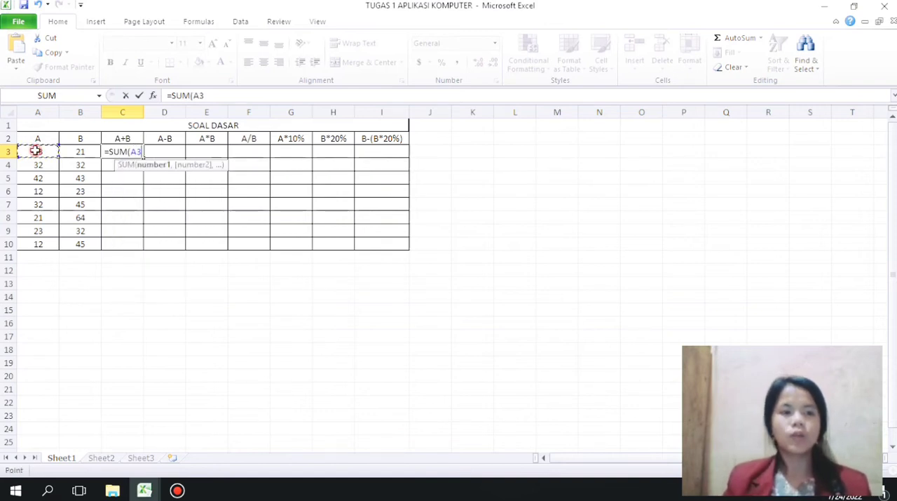
pyautogui.moveTo(49, 150); pyautogui.dragTo(62, 150)
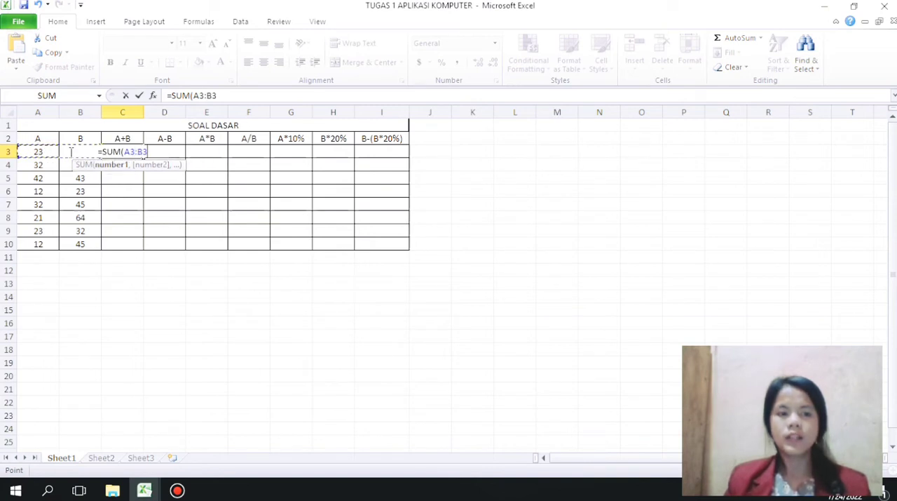
pyautogui.write(')')
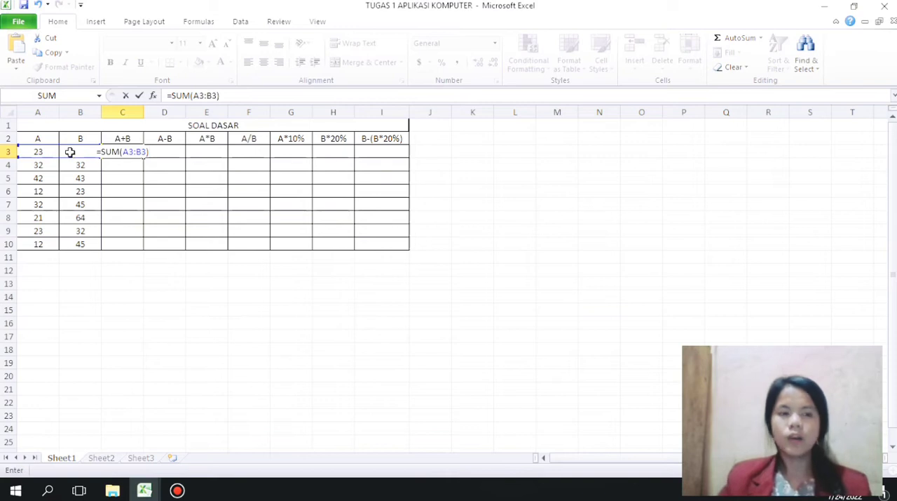
pyautogui.press('Return')
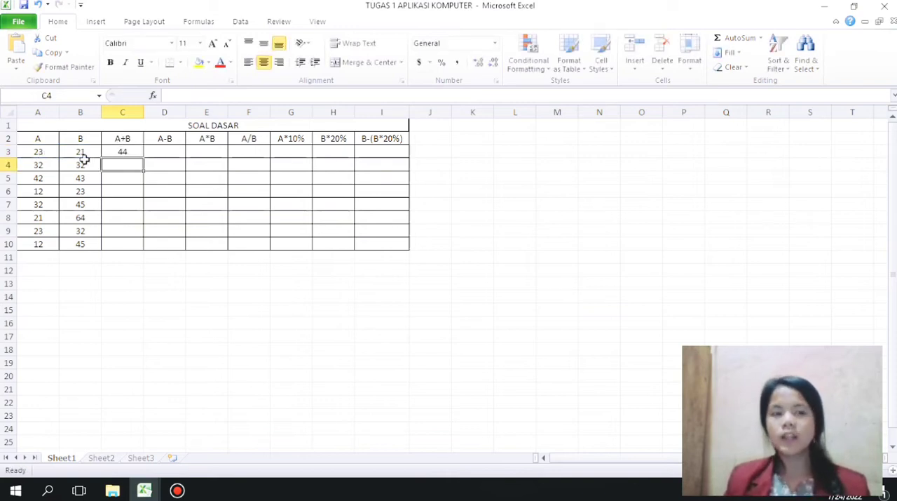
pyautogui.click(122, 153)
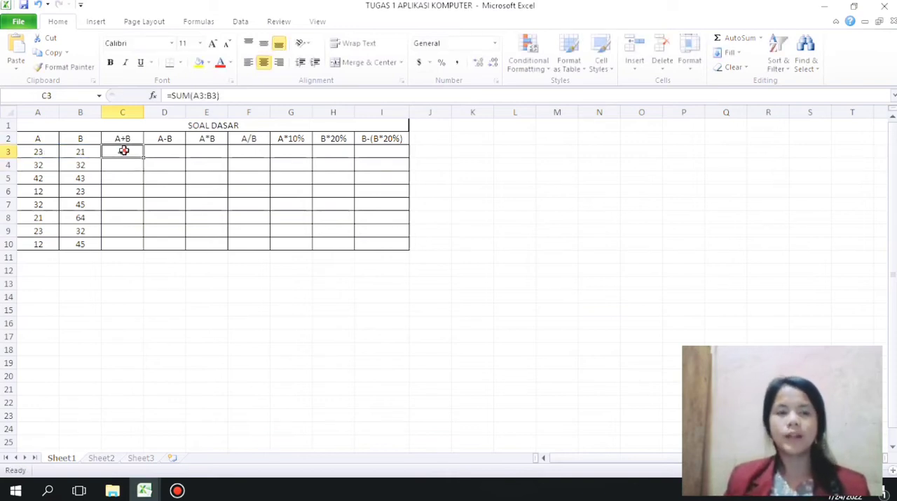
pyautogui.moveTo(141, 158); pyautogui.dragTo(132, 245)
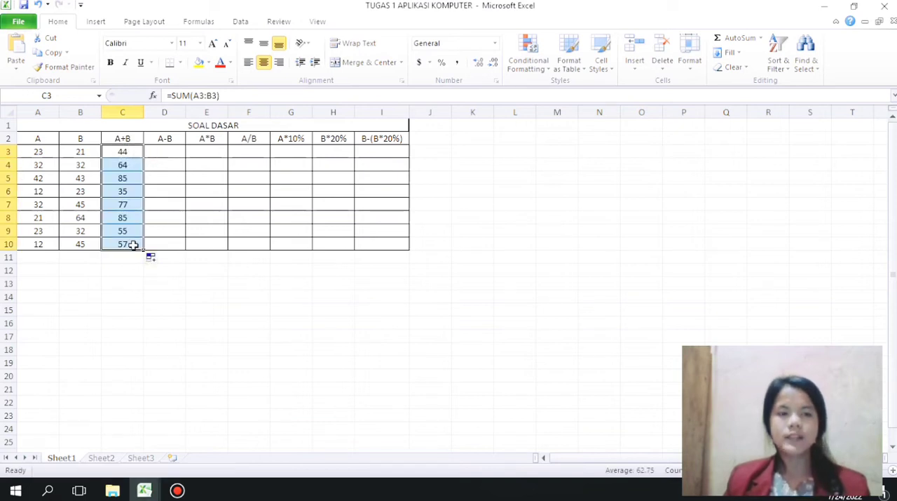
# Step: Enter =SUM(A3-B3) in D3 under A-B and fill the formula down to D10
pyautogui.click(164, 151)
pyautogui.write('=')
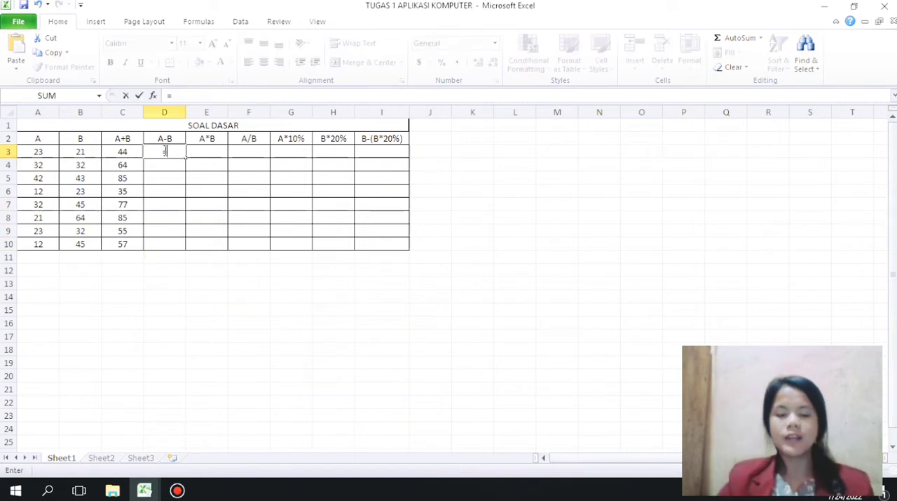
pyautogui.write('SUM(')
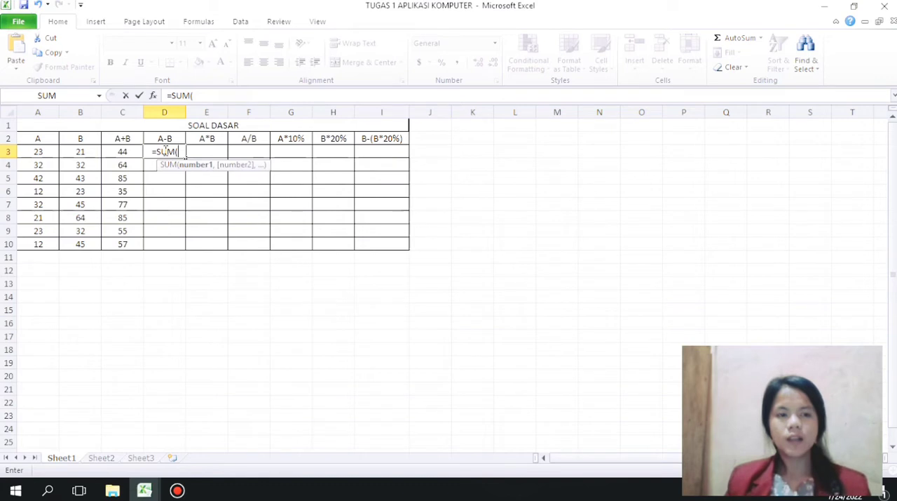
pyautogui.click(35, 151)
pyautogui.write('-')
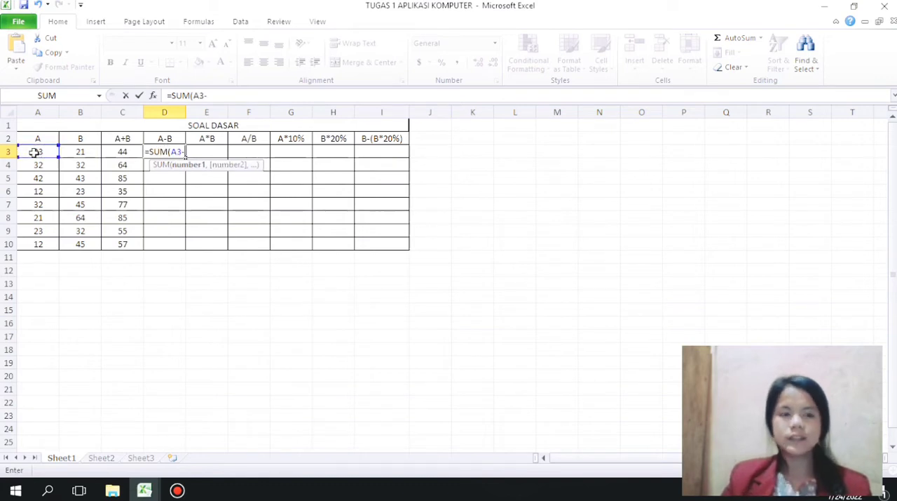
pyautogui.click(80, 155)
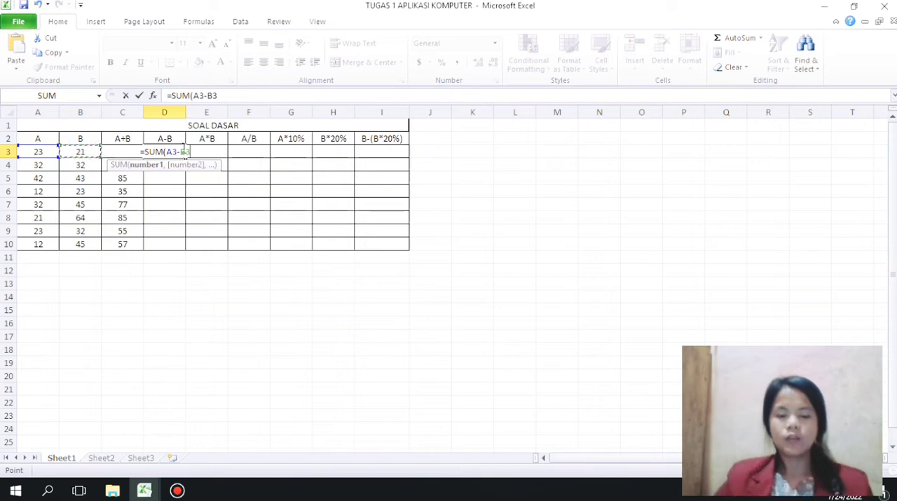
pyautogui.write(')')
pyautogui.press('Return')
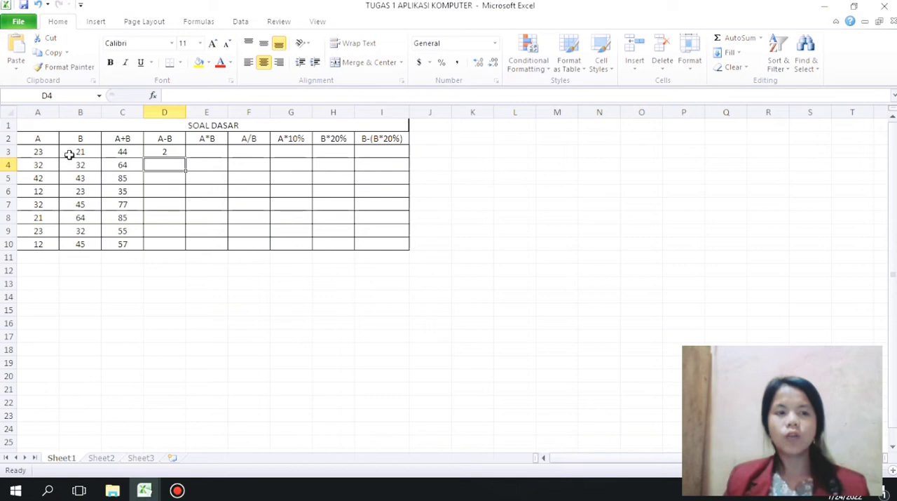
pyautogui.click(156, 151)
pyautogui.moveTo(185, 158); pyautogui.dragTo(179, 254)
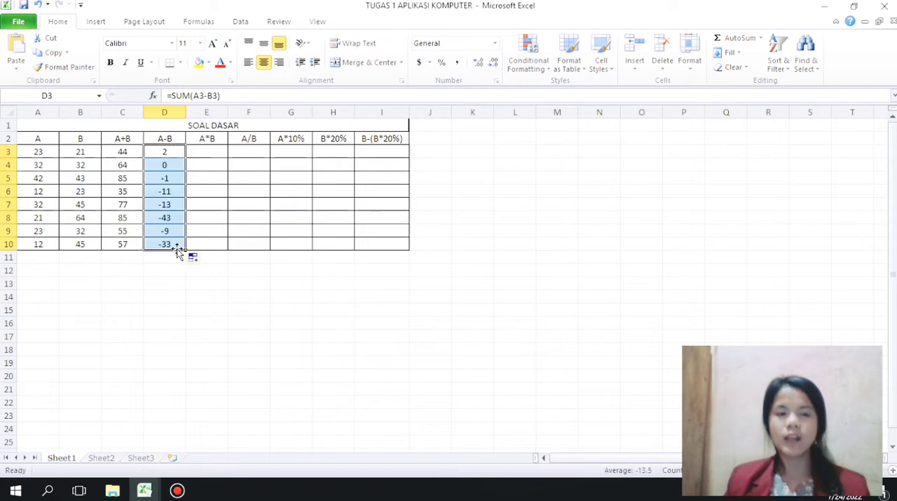
# Step: Enter =SUM(A3*B3) in E3 under A*B and fill the formula down to E10
pyautogui.click(212, 153)
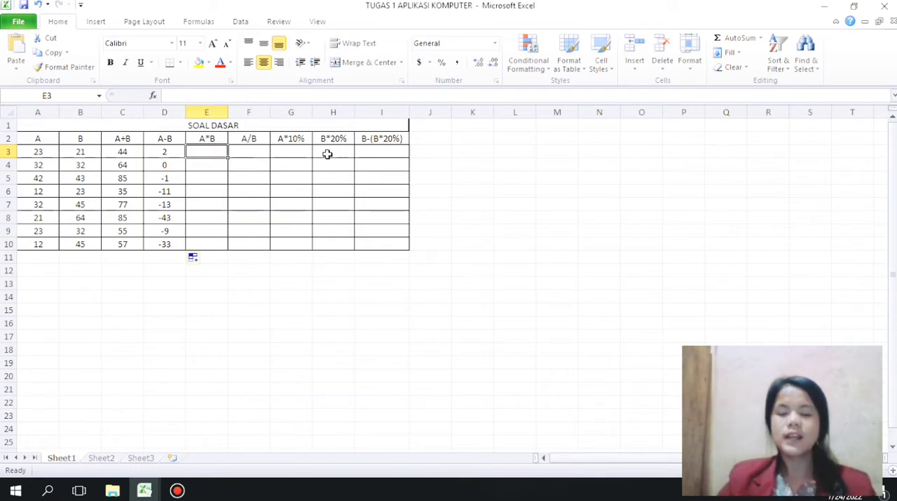
pyautogui.write('=SUM(')
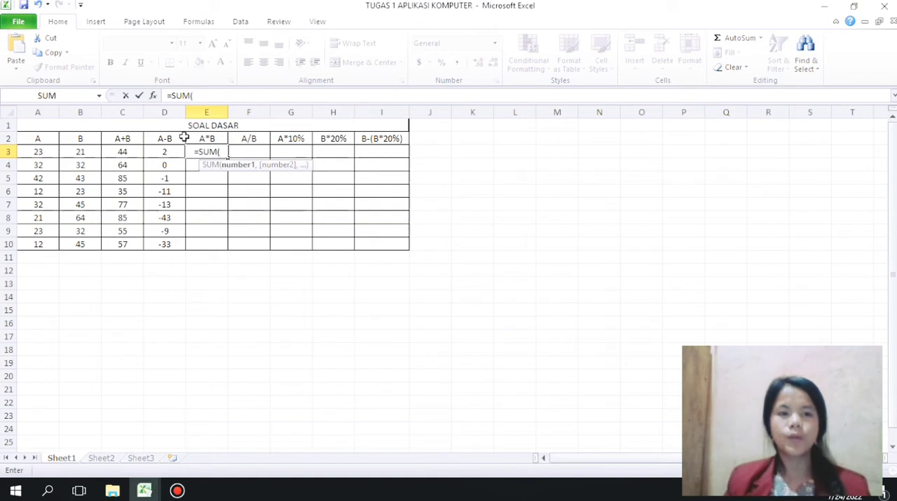
pyautogui.click(56, 152)
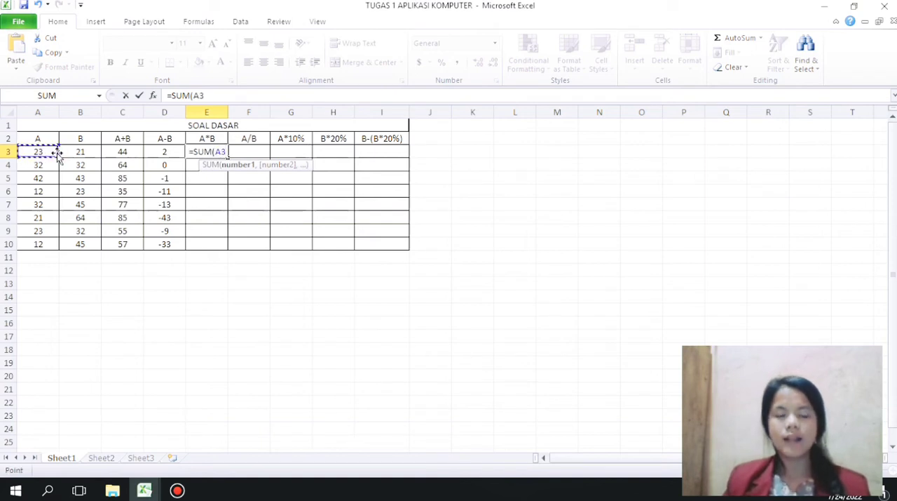
pyautogui.write('*')
pyautogui.click(77, 153)
pyautogui.write(')')
pyautogui.press('Return')
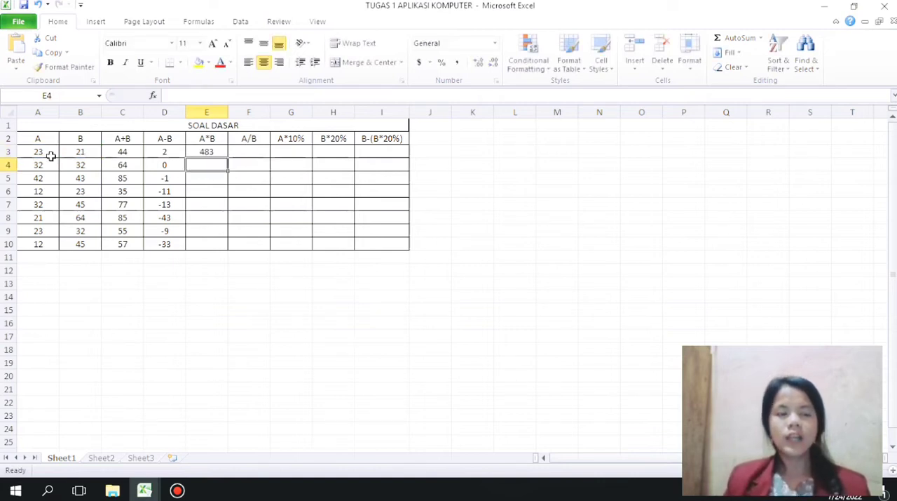
pyautogui.click(214, 152)
pyautogui.moveTo(226, 155); pyautogui.dragTo(225, 244)
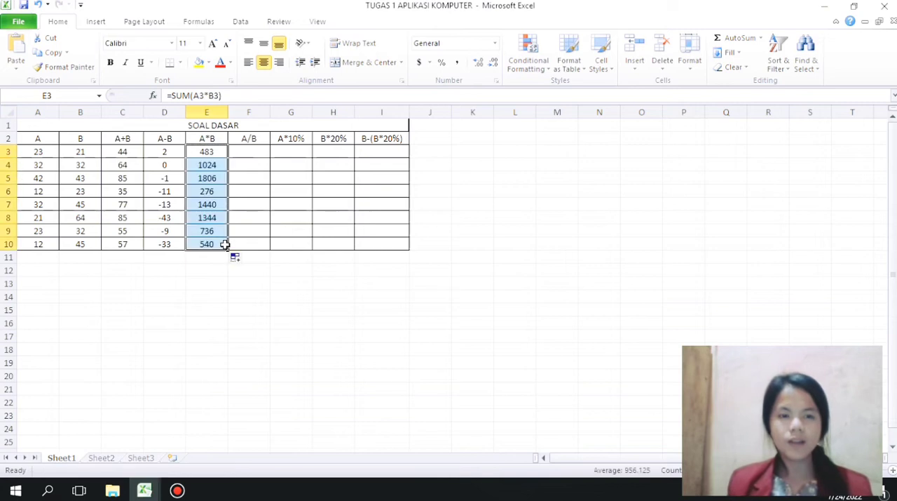
# Step: Enter =SUM(A3/B3) in F3 under A/B and fill the formula down to F10
pyautogui.click(252, 152)
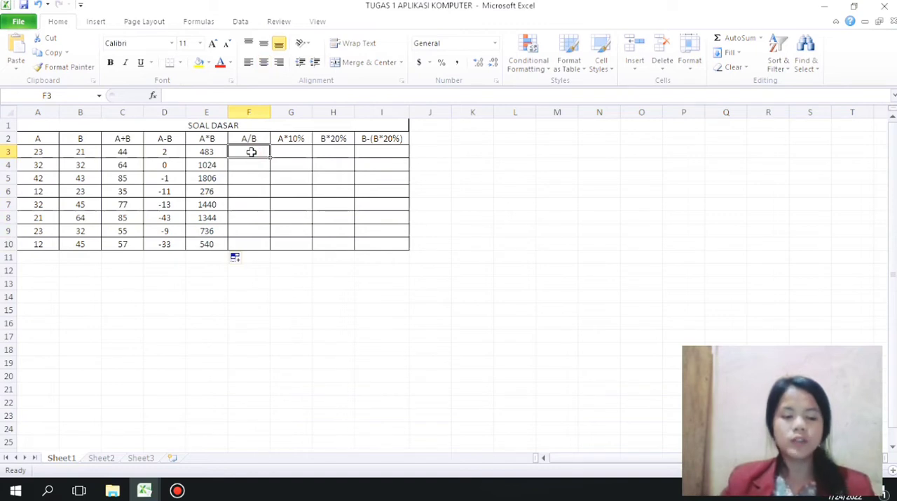
pyautogui.write('=SUM')
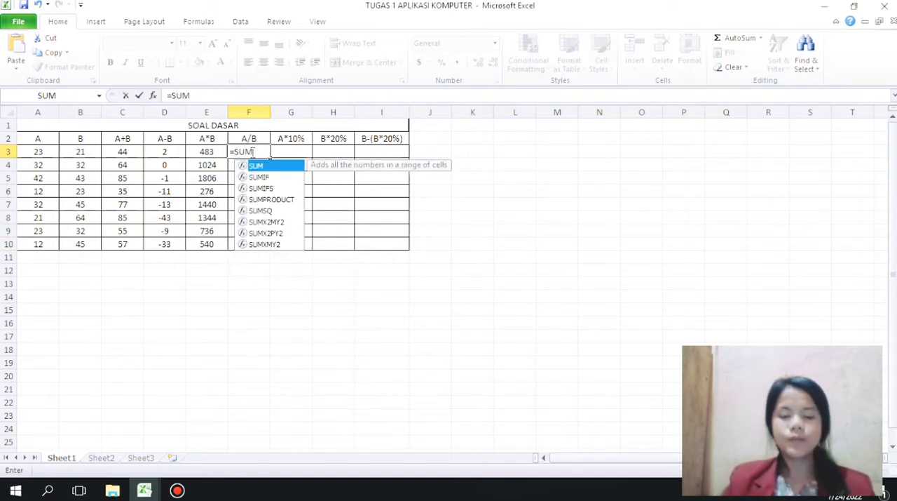
pyautogui.write('(')
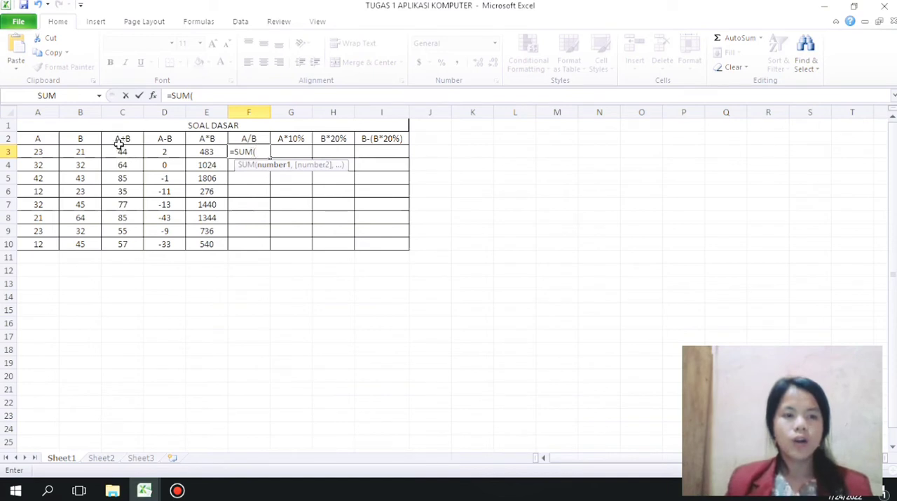
pyautogui.click(39, 155)
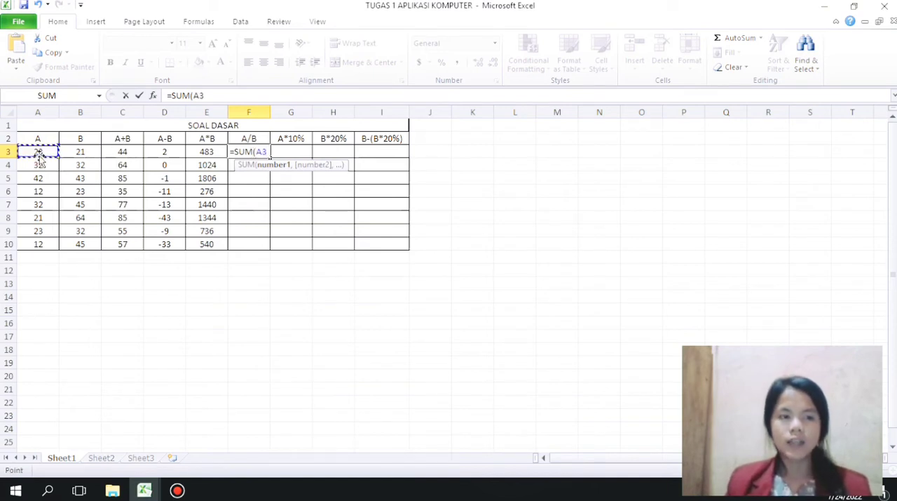
pyautogui.write('/')
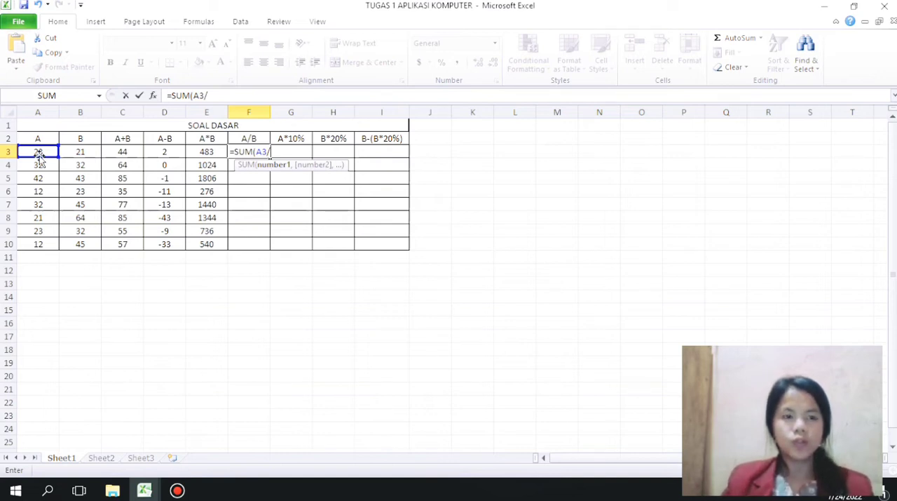
pyautogui.click(80, 152)
pyautogui.write(')')
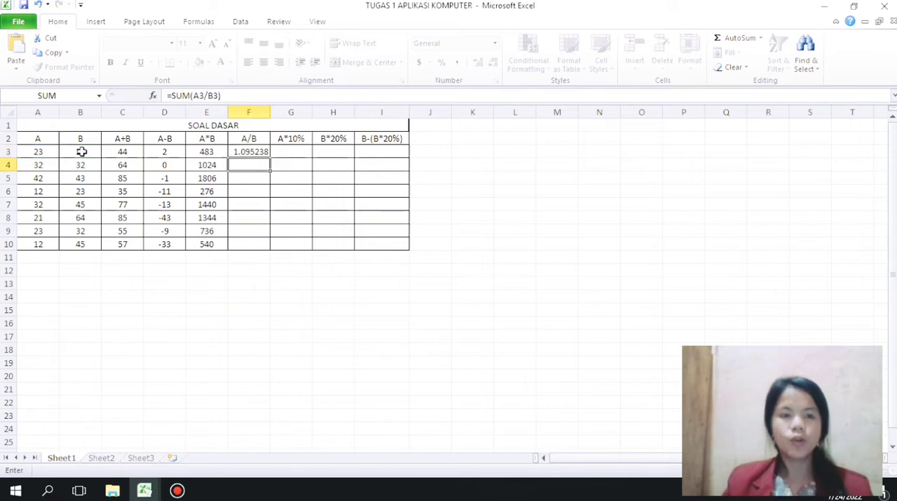
pyautogui.press('Return')
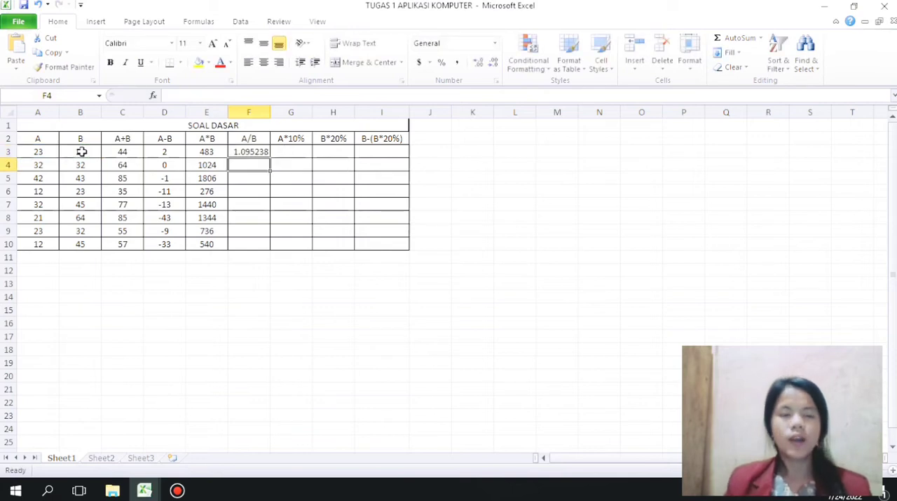
pyautogui.click(260, 152)
pyautogui.moveTo(269, 157); pyautogui.dragTo(265, 245)
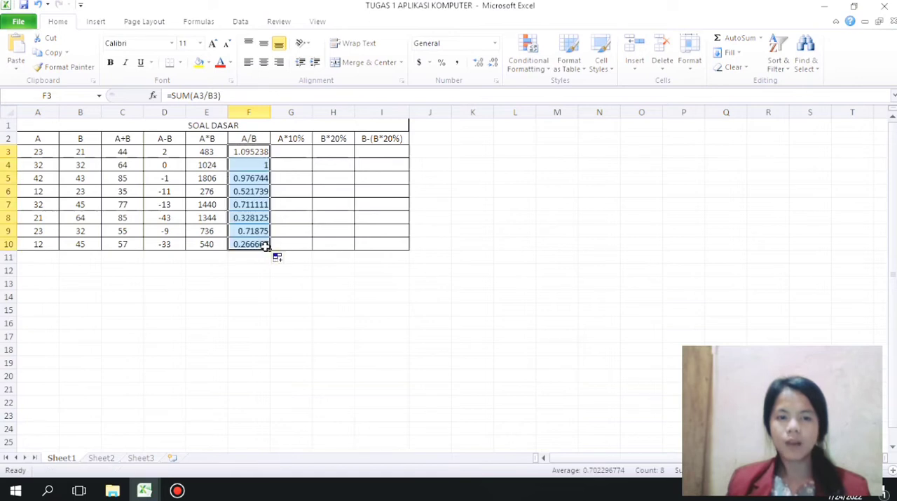
# Step: Enter =SUM(A3*10%) in G3 under A*10% and fill the formula down to G10
pyautogui.click(292, 151)
pyautogui.write('=')
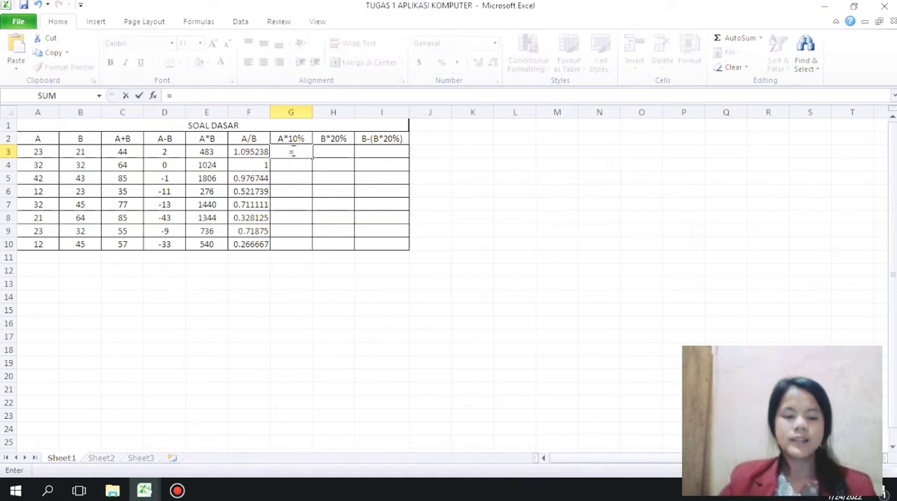
pyautogui.write('SUM(')
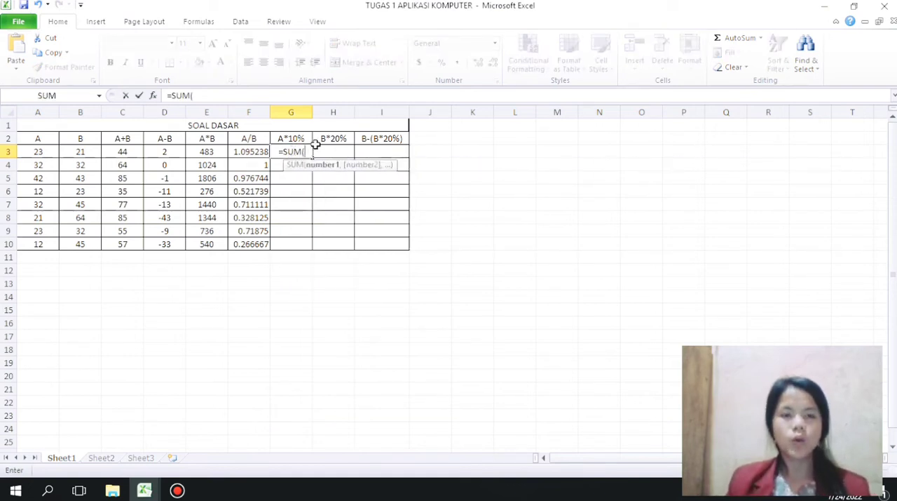
pyautogui.click(35, 153)
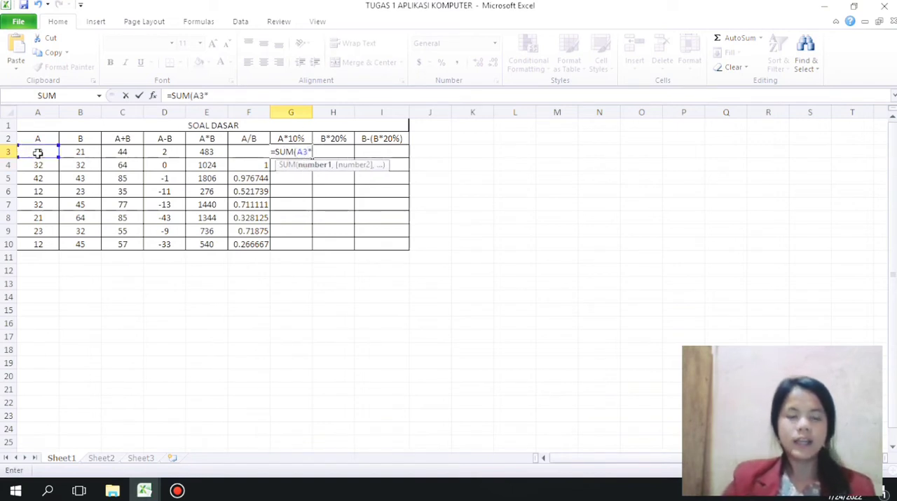
pyautogui.write('*10%)')
pyautogui.press('Return')
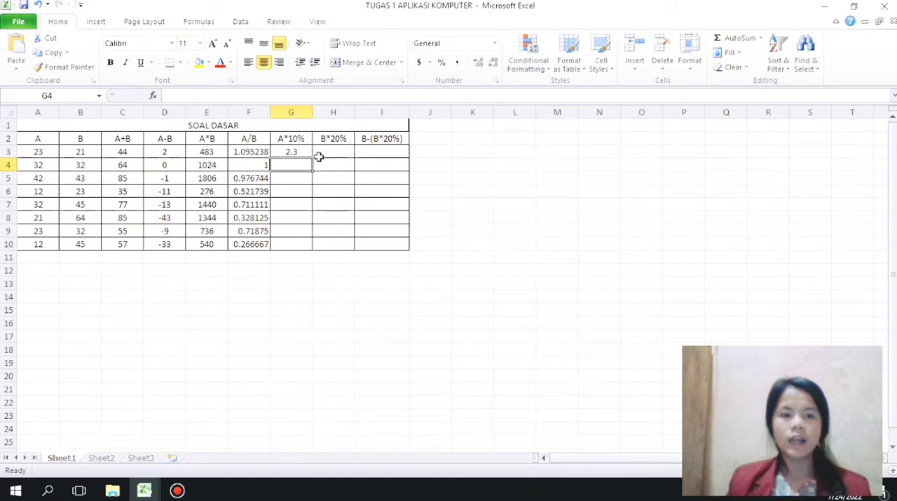
pyautogui.click(306, 152)
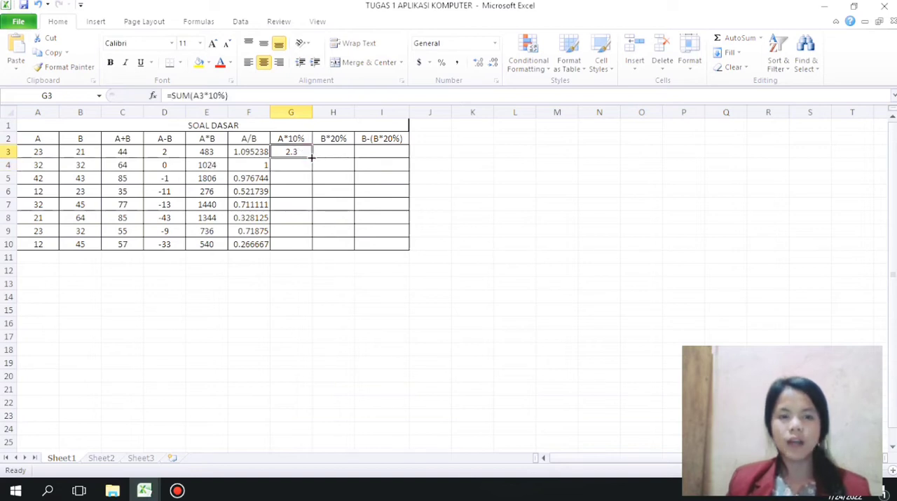
pyautogui.moveTo(312, 157); pyautogui.dragTo(305, 245)
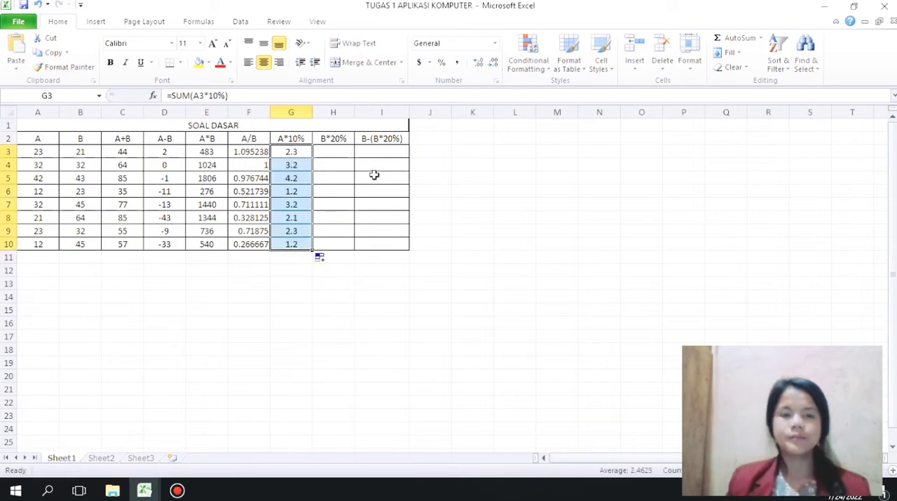
# Step: Enter =SUM(B3*20%) in H3 under B*20% and fill the formula down to H10
pyautogui.click(321, 152)
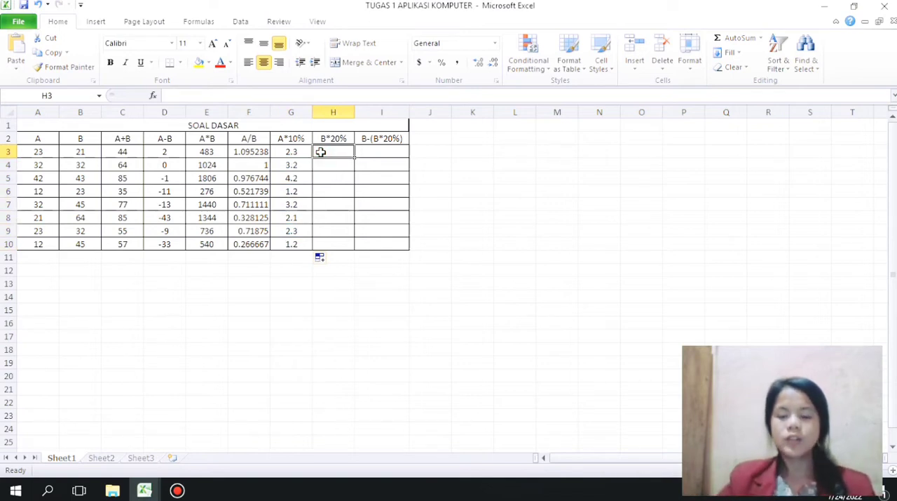
pyautogui.write('=sum')
pyautogui.press('Tab')
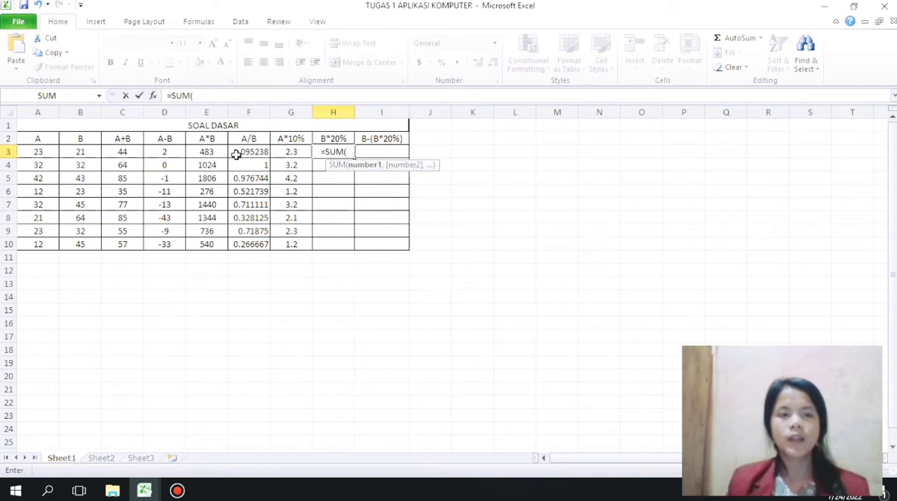
pyautogui.click(72, 152)
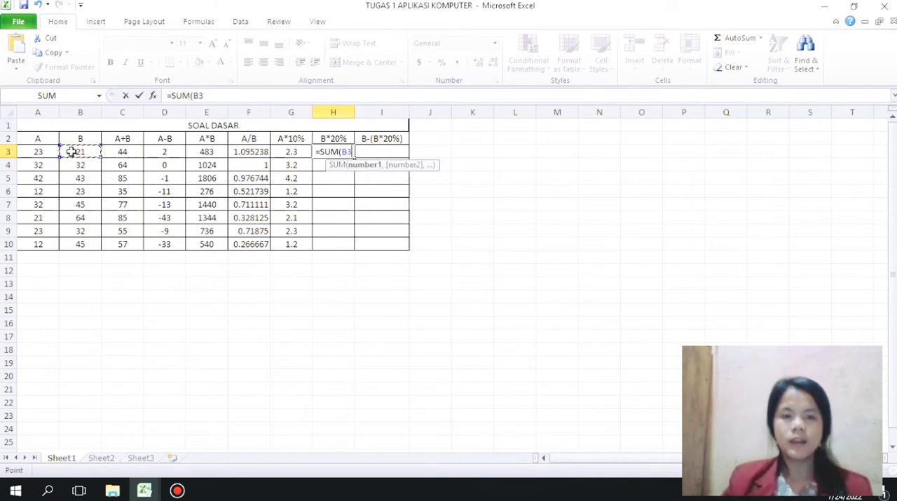
pyautogui.write('*2')
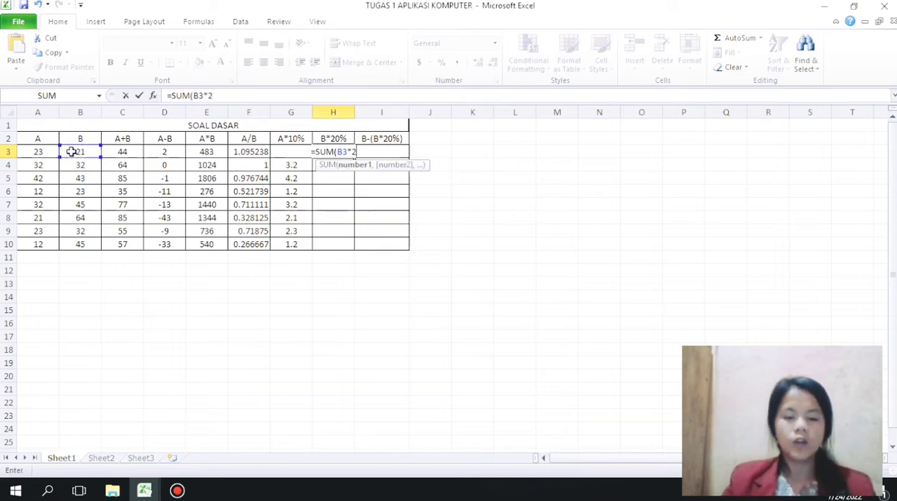
pyautogui.write('0%)')
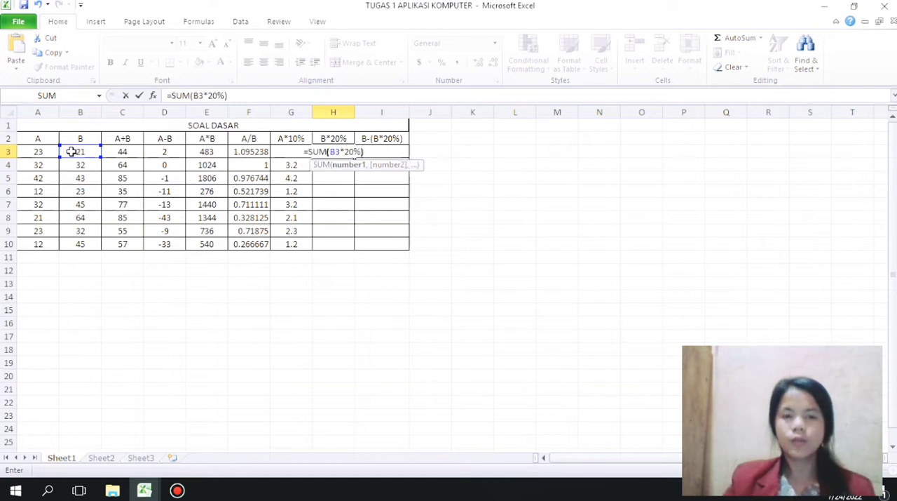
pyautogui.press('Return')
pyautogui.click(335, 152)
pyautogui.moveTo(355, 157); pyautogui.dragTo(350, 246)
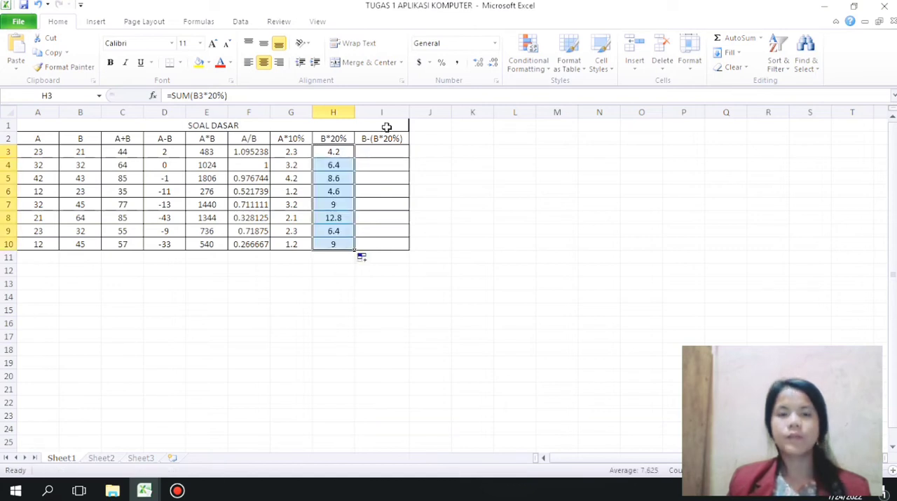
# Step: Enter the formula =SUM(B3(B3*20%) in I3 under B-(B*20%)
pyautogui.click(379, 150)
pyautogui.write('=S')
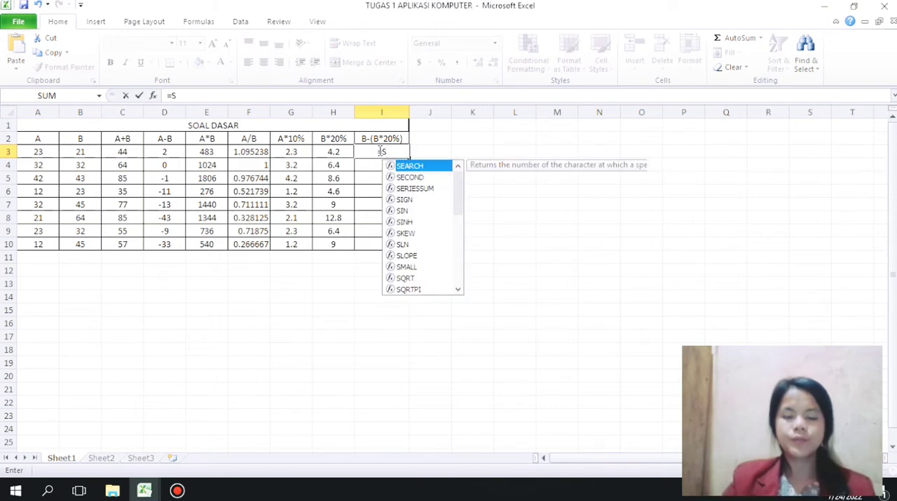
pyautogui.write('UM(')
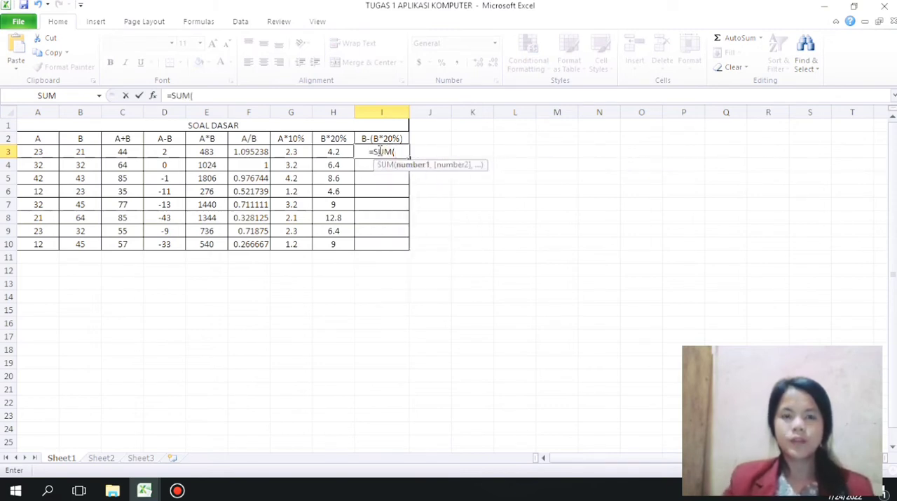
pyautogui.moveTo(80, 152); pyautogui.dragTo(79, 164)
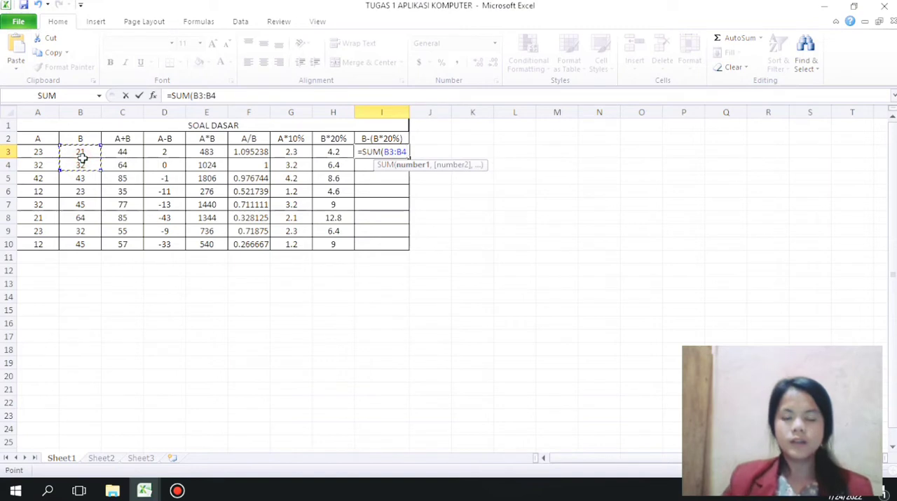
pyautogui.press('BackSpace')
pyautogui.press('BackSpace')
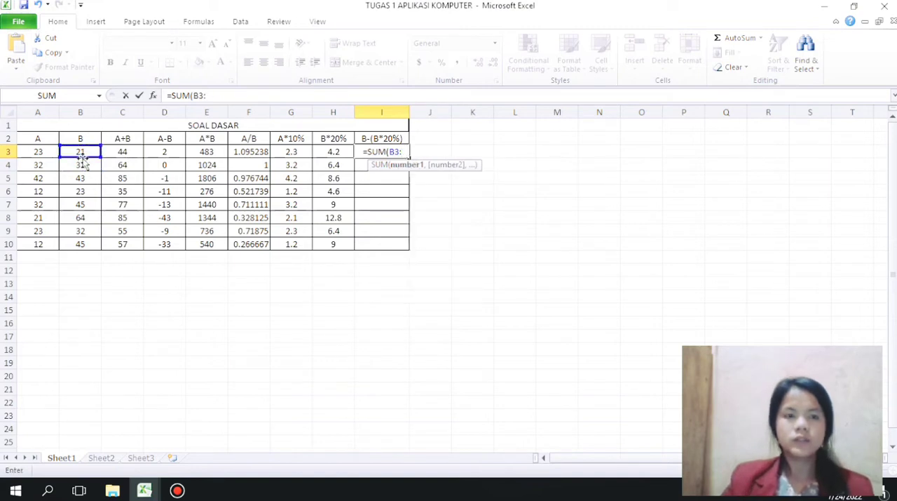
pyautogui.press('BackSpace')
pyautogui.write('(')
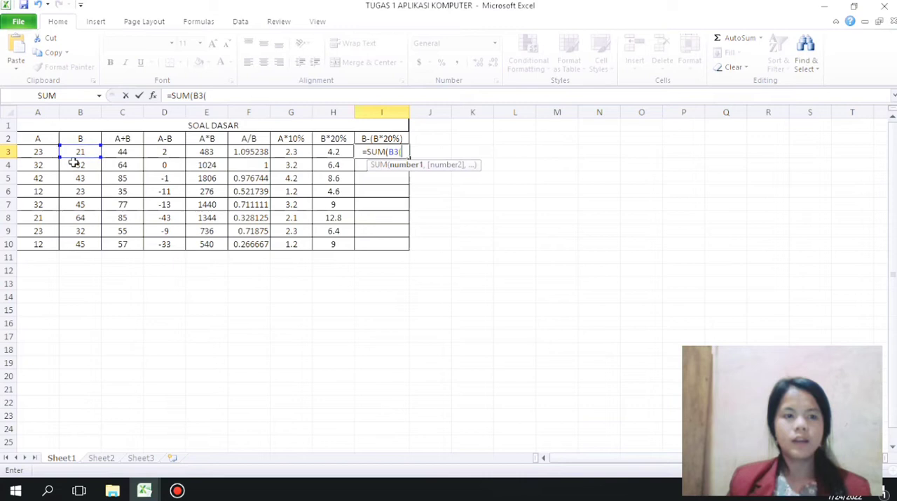
pyautogui.click(75, 152)
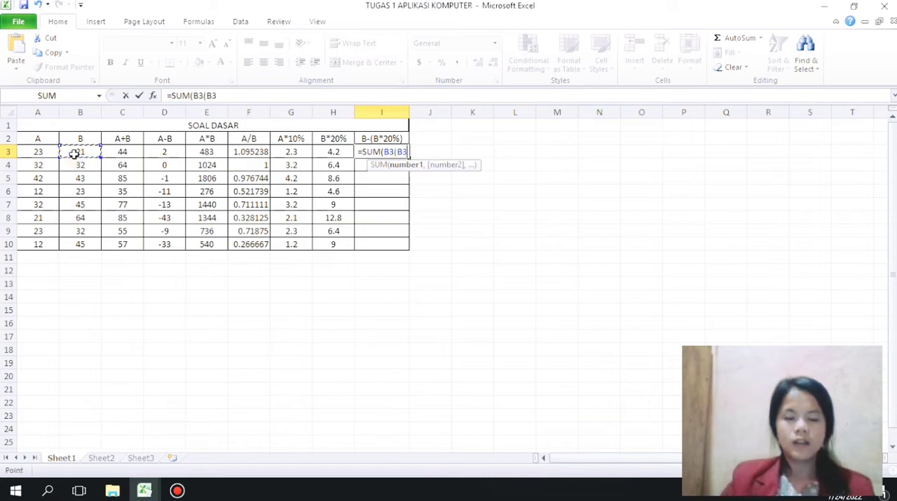
pyautogui.write('*20%')
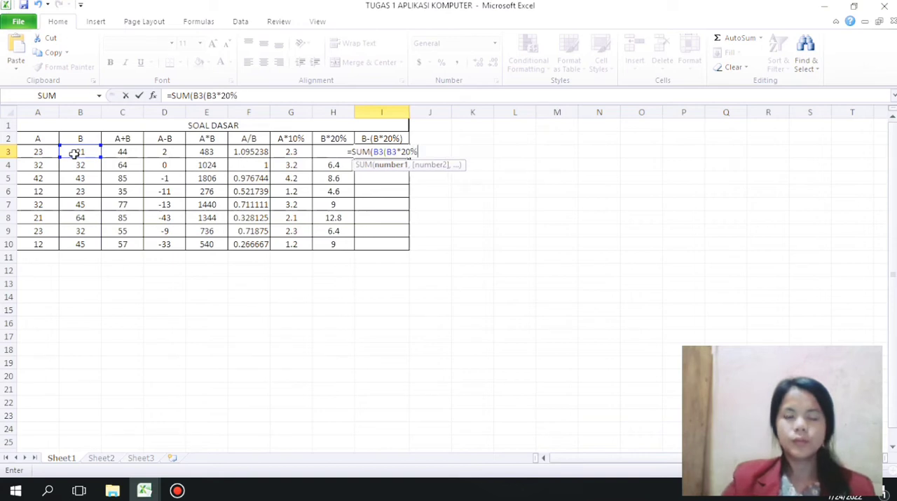
pyautogui.write(')')
pyautogui.press('Return')
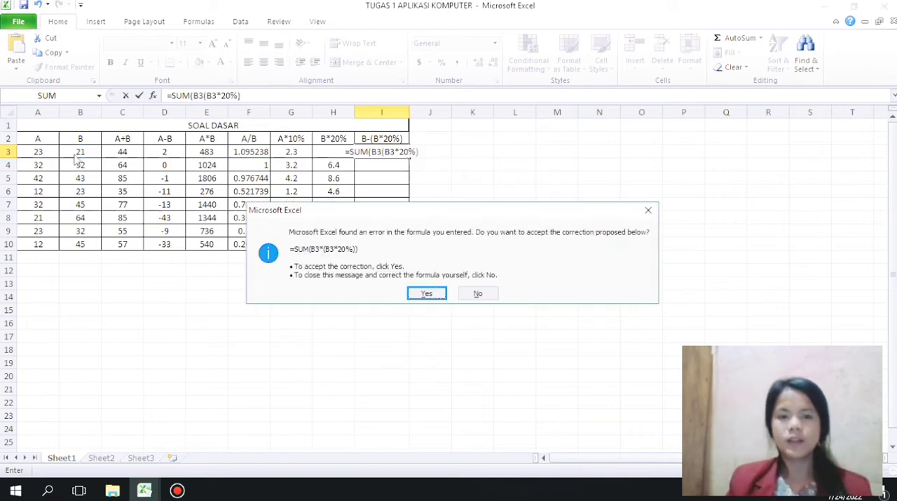
# Step: Accept the proposed correction =SUM(B3*(B3*20%)) for I3 and fill the formula down to I10
pyautogui.click(421, 292)
pyautogui.click(400, 150)
pyautogui.moveTo(409, 158); pyautogui.dragTo(401, 244)
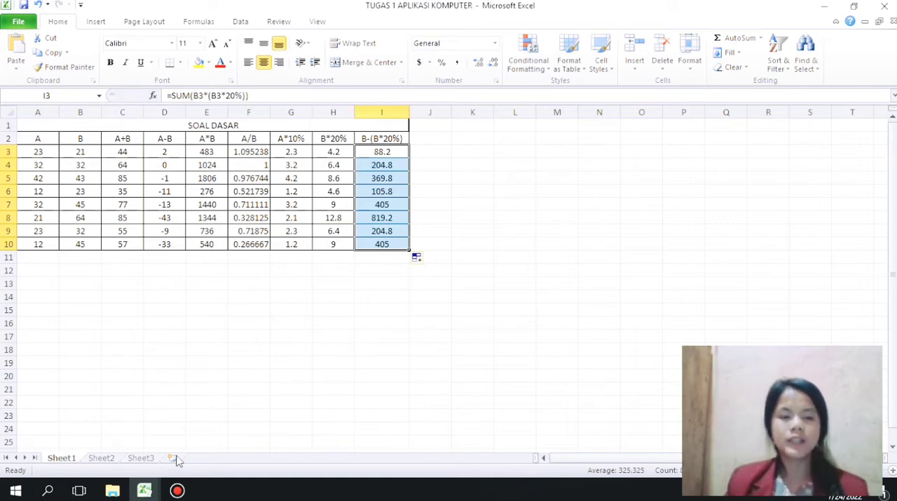
# Step: Switch to the Tugas 2 workbook and begin the posisi formula in C3 with the lookup value =VLOOKUP(VALUE(LEFT(B3,1)),
pyautogui.moveTo(157, 490)
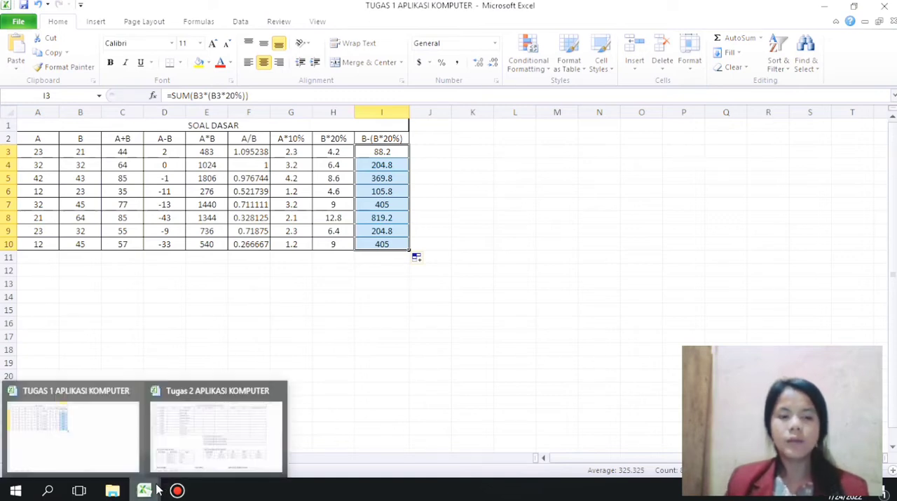
pyautogui.click(196, 429)
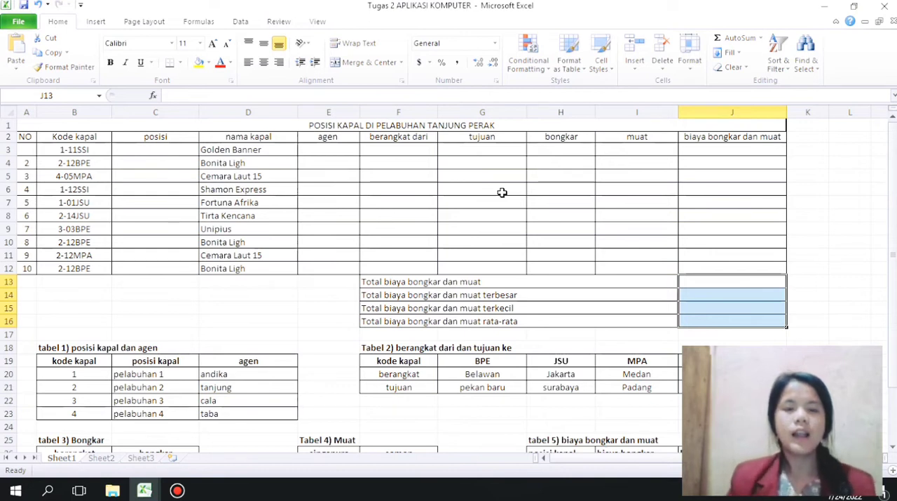
pyautogui.click(154, 146)
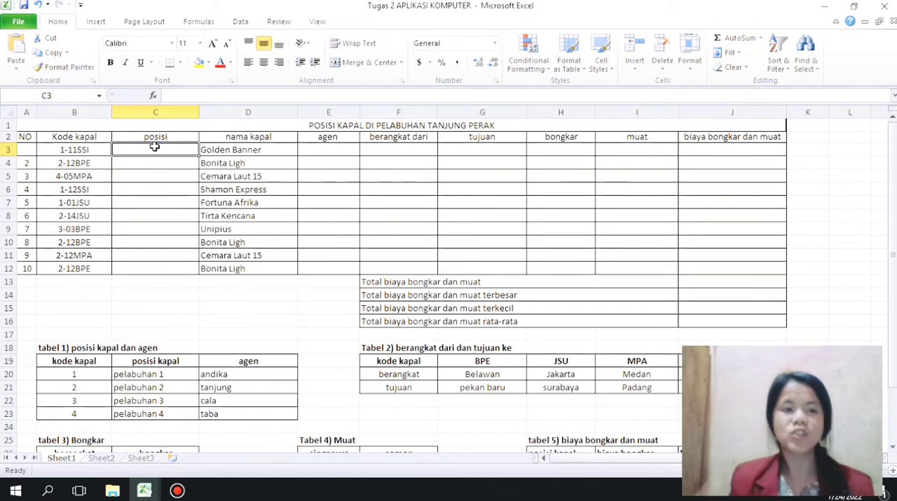
pyautogui.write('=')
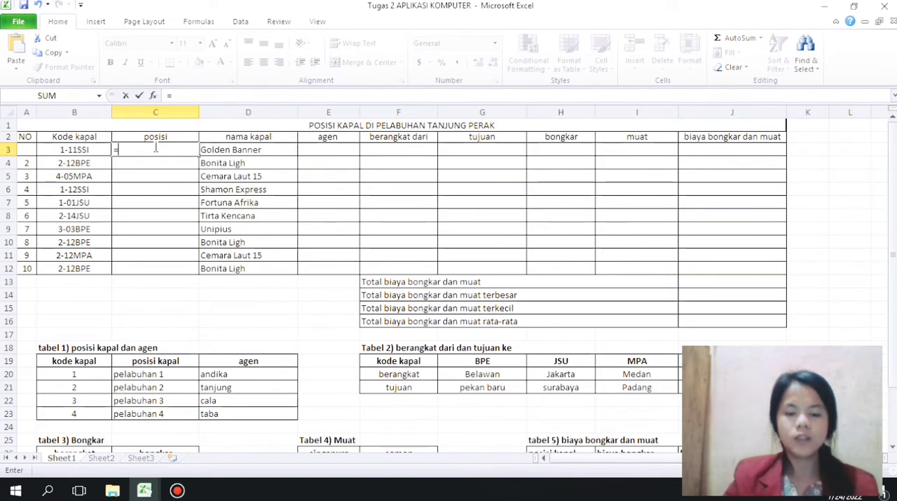
pyautogui.write('vlooku')
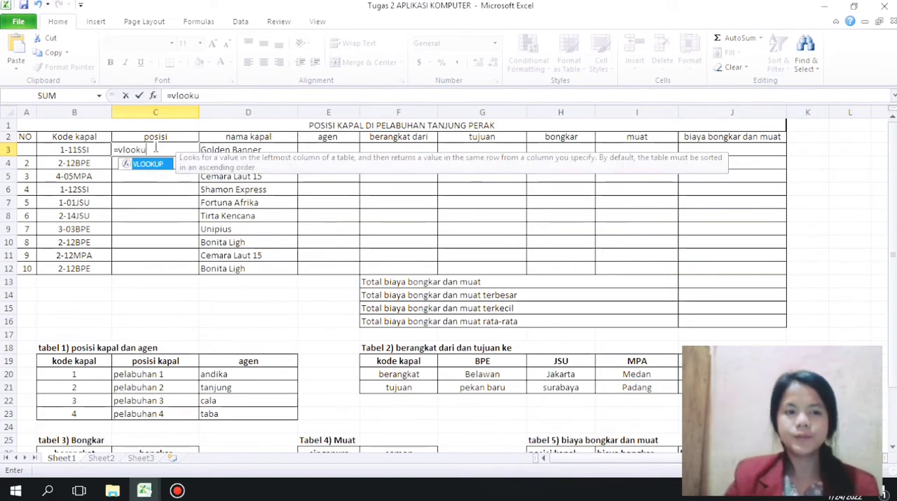
pyautogui.write('p(')
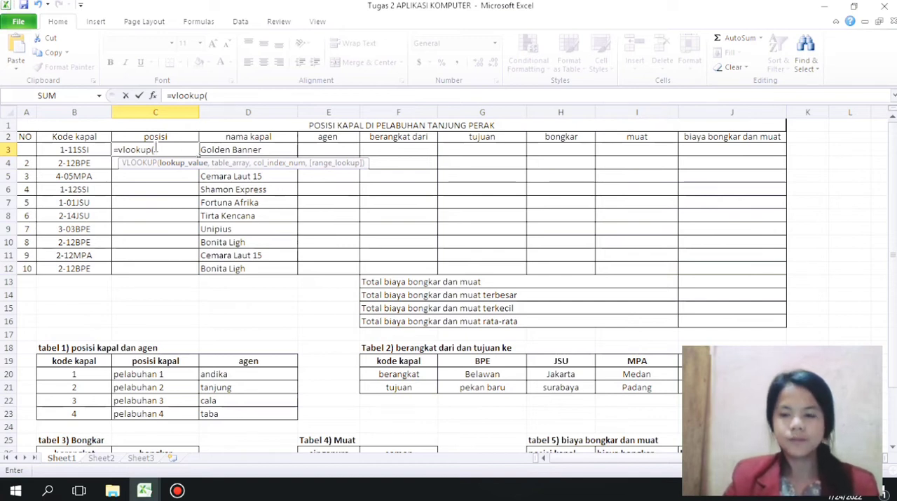
pyautogui.write('vale')
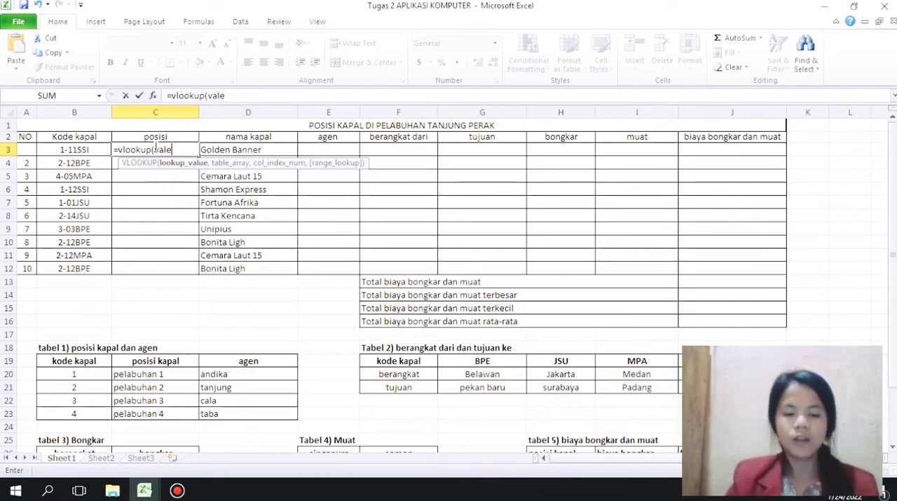
pyautogui.press('BackSpace')
pyautogui.write('ue')
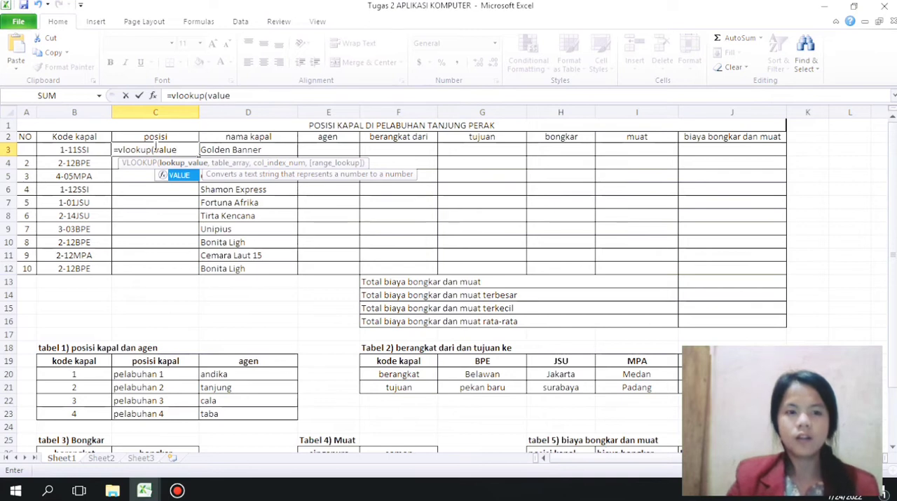
pyautogui.write('(left')
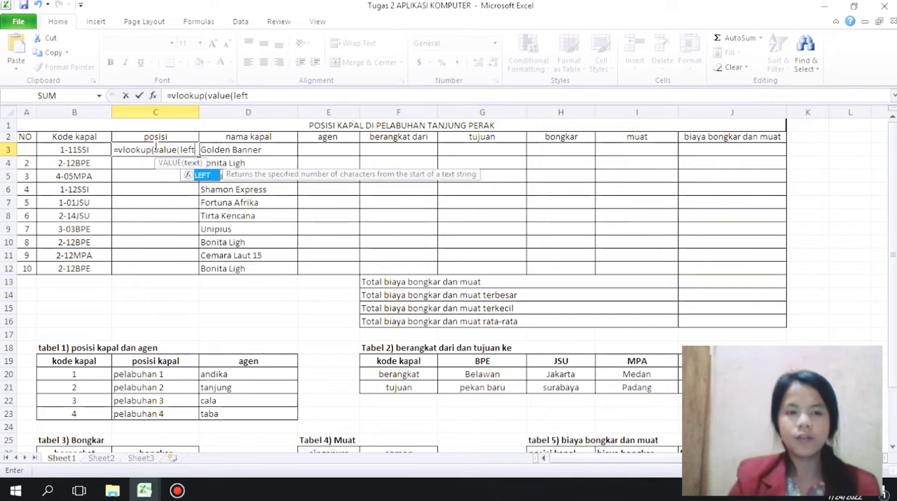
pyautogui.write('(')
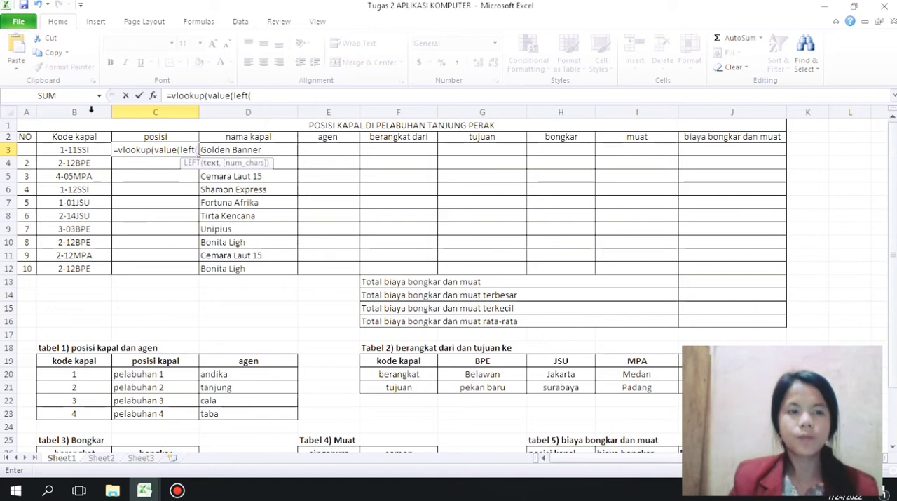
pyautogui.click(61, 150)
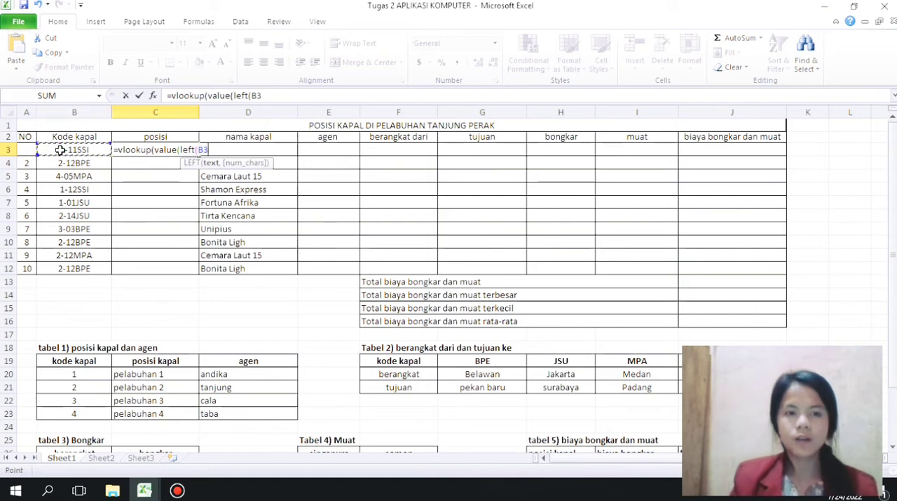
pyautogui.write(',')
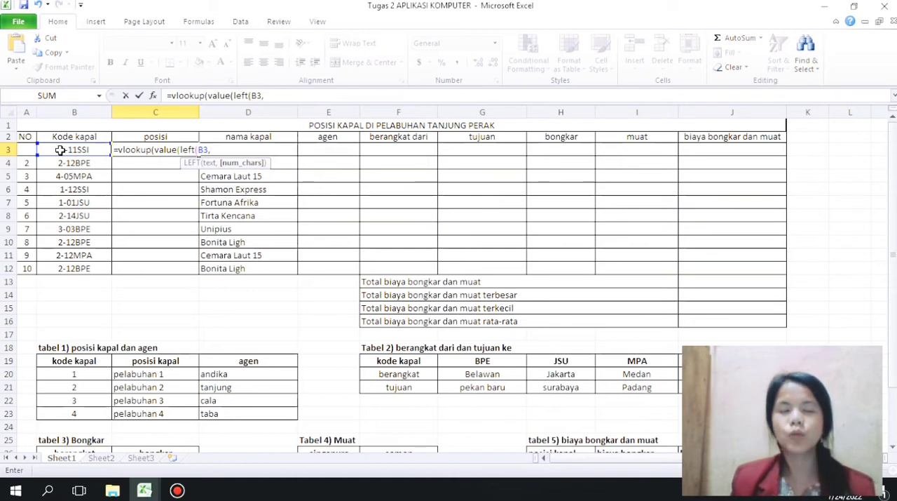
pyautogui.write('1)),')
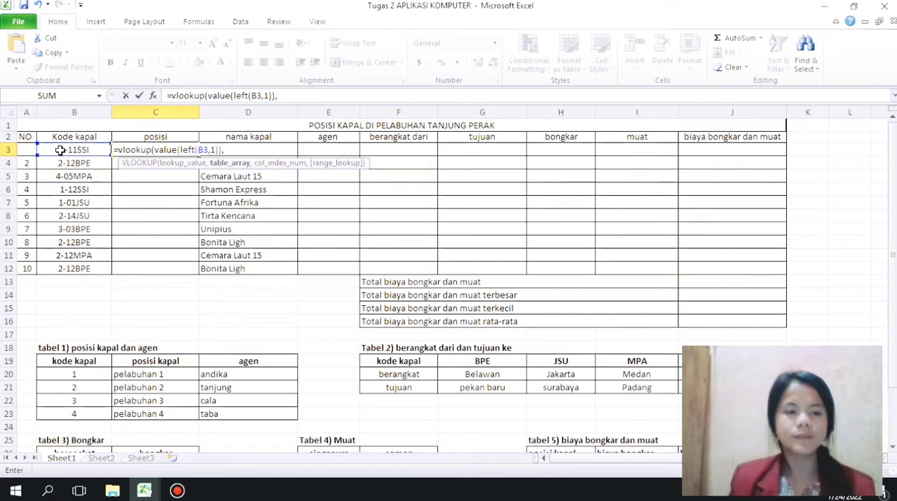
# Step: Complete the C3 formula with absolute range $B$20:$D$23 from tabel 1 and column index 2, and fill it down to C12
pyautogui.click(74, 373)
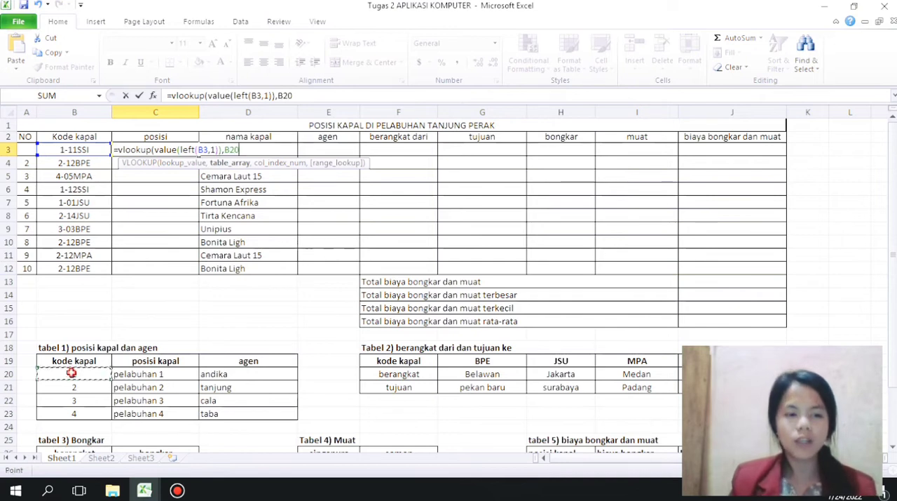
pyautogui.moveTo(94, 376); pyautogui.dragTo(212, 415)
pyautogui.press('F4')
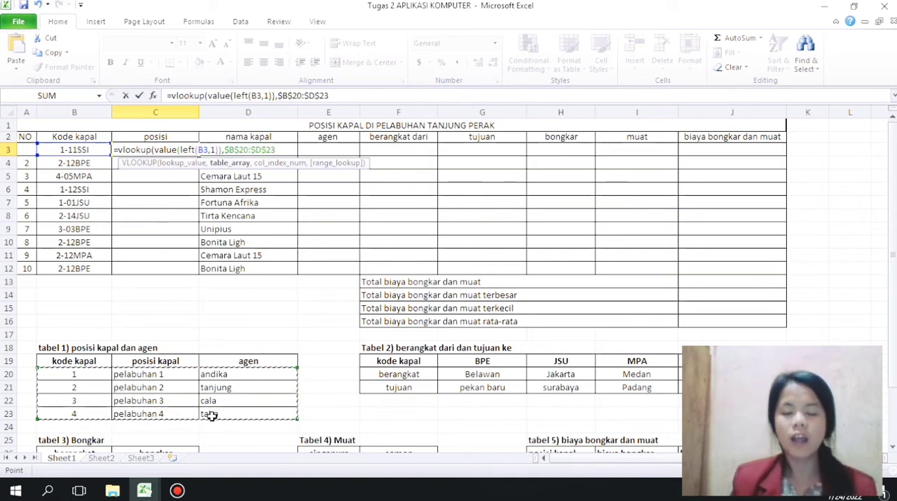
pyautogui.write(',')
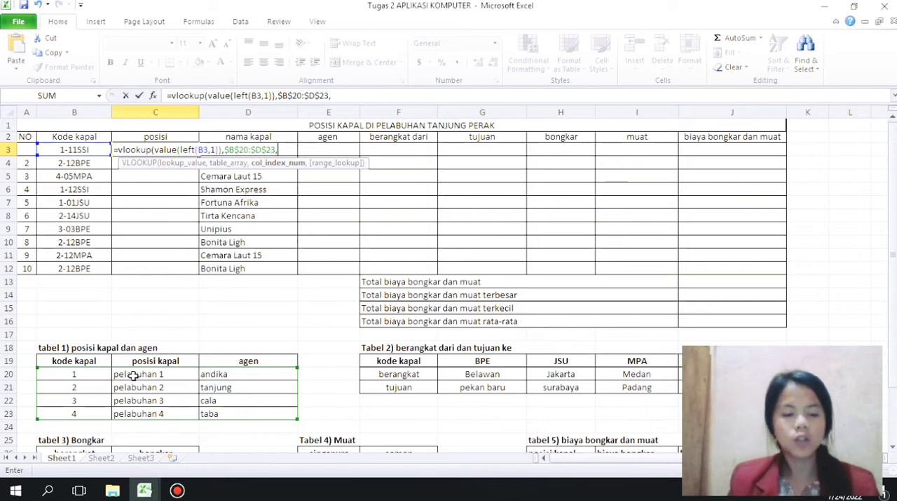
pyautogui.write('2')
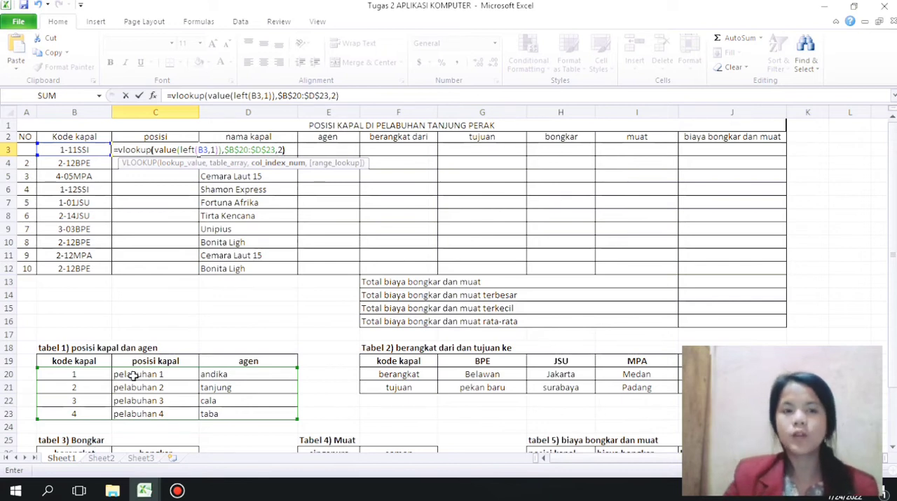
pyautogui.write(')')
pyautogui.press('Return')
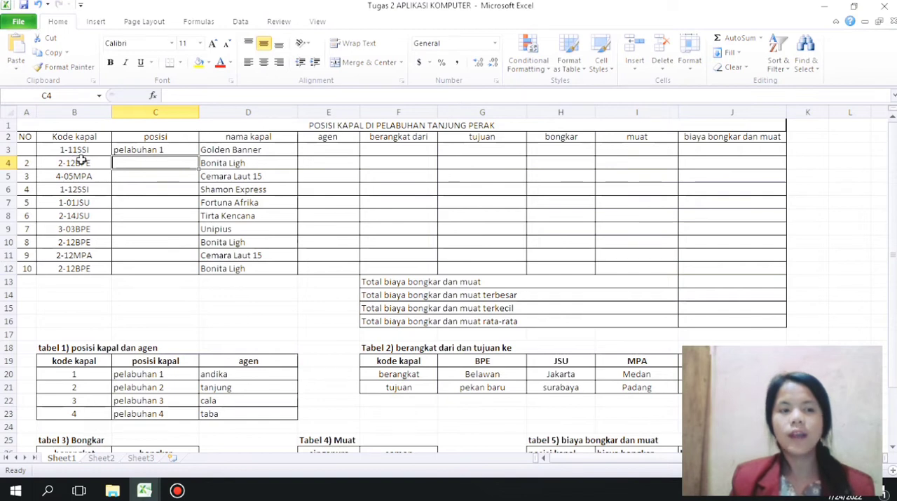
pyautogui.click(143, 150)
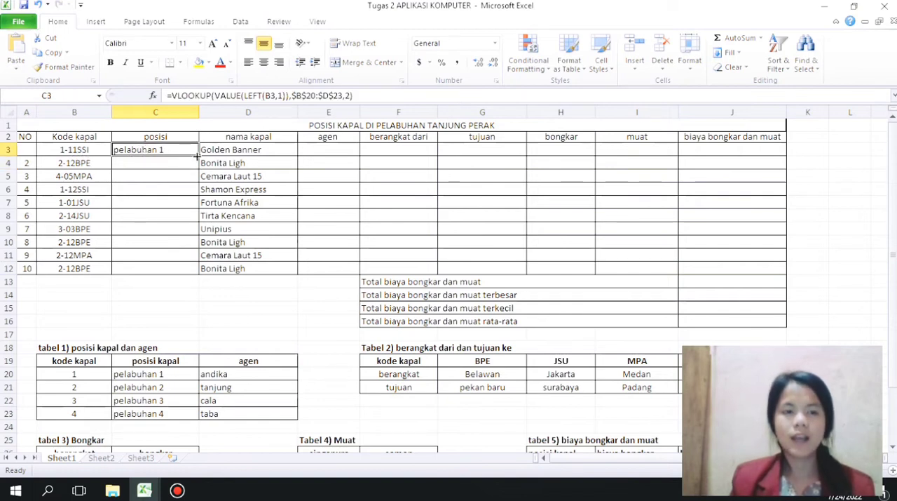
pyautogui.moveTo(199, 156); pyautogui.dragTo(188, 269)
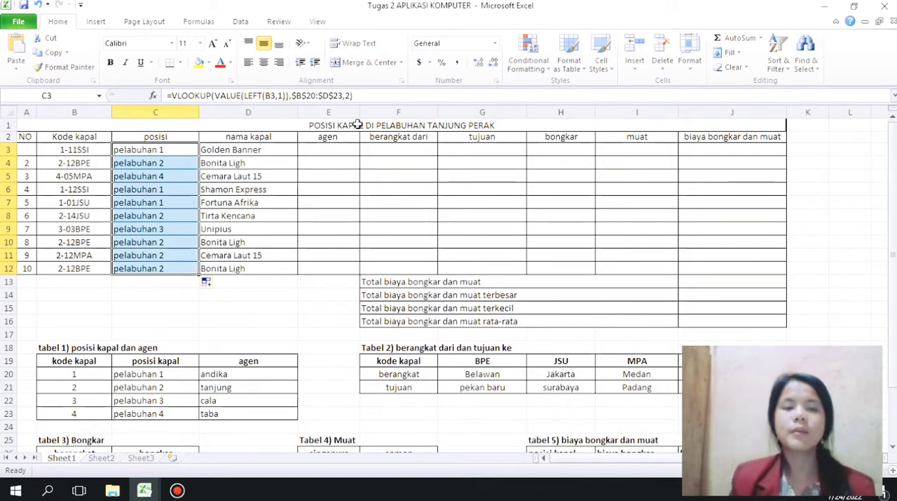
# Step: Begin the agen formula in E3 with the lookup value =VLOOKUP(VALUE(LEFT(B3,1)),
pyautogui.click(333, 148)
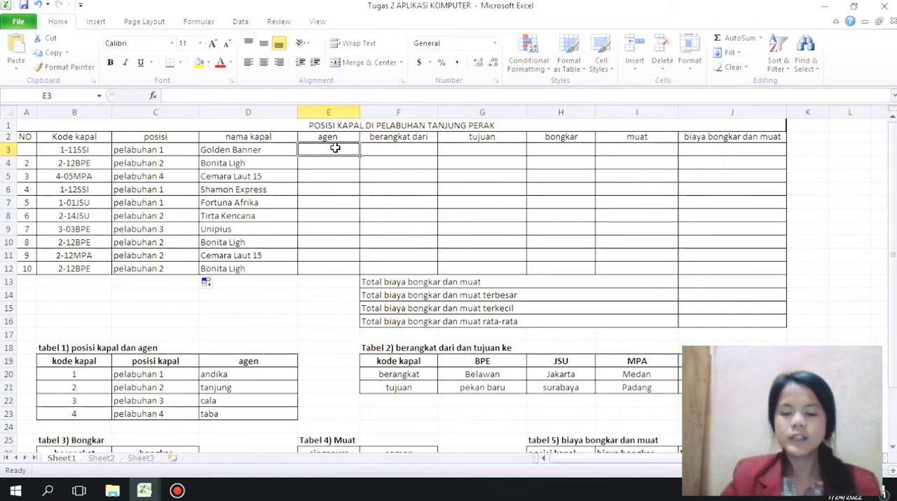
pyautogui.write('=vlookup(')
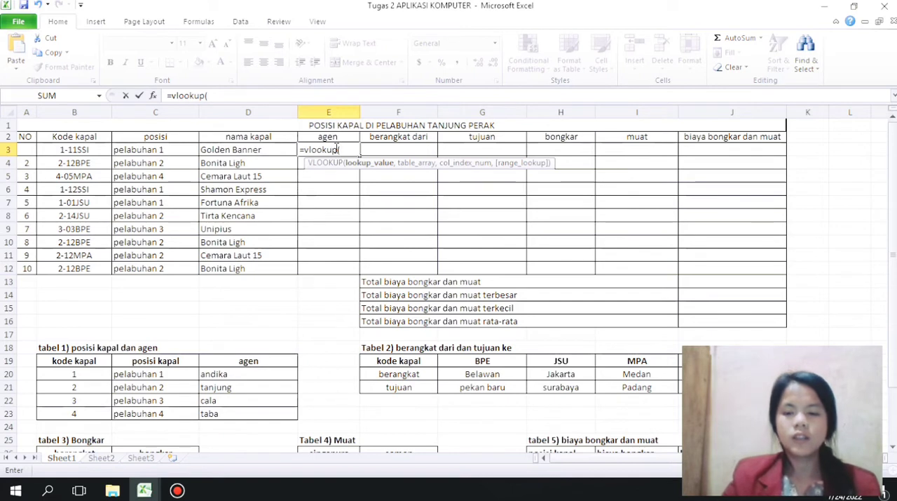
pyautogui.write('value(l')
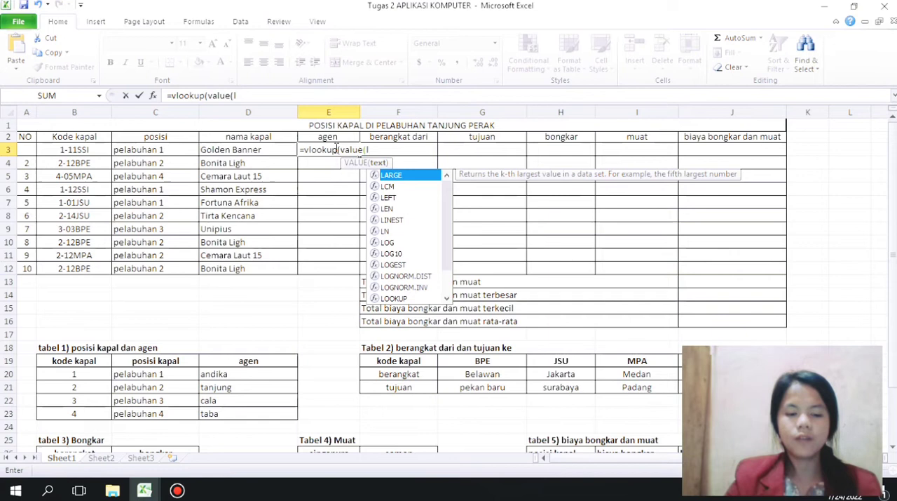
pyautogui.write('if')
pyautogui.press('BackSpace')
pyautogui.press('BackSpace')
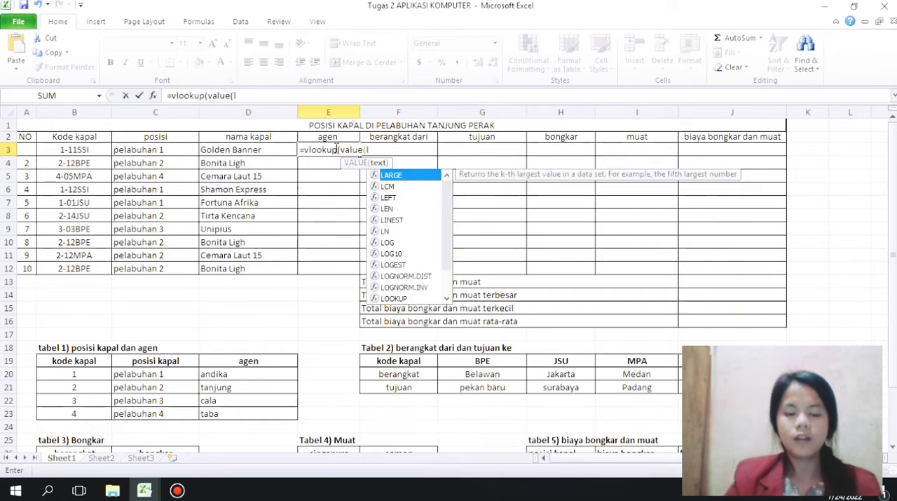
pyautogui.write('eft')
pyautogui.press('BackSpace')
pyautogui.press('BackSpace')
pyautogui.press('BackSpace')
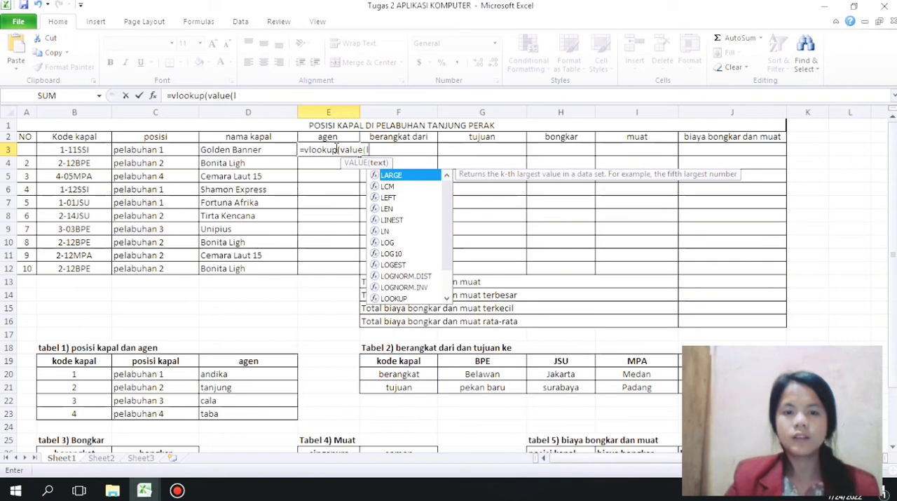
pyautogui.write('eft(')
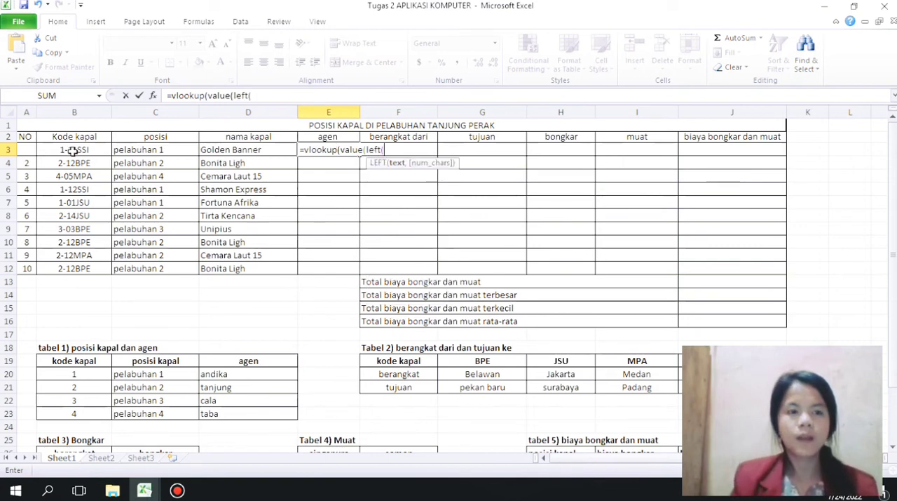
pyautogui.click(72, 145)
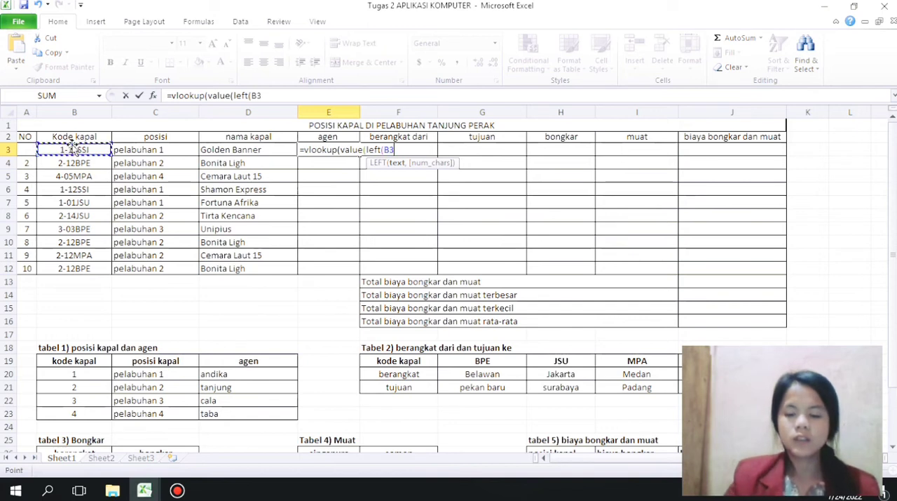
pyautogui.write(',1)')
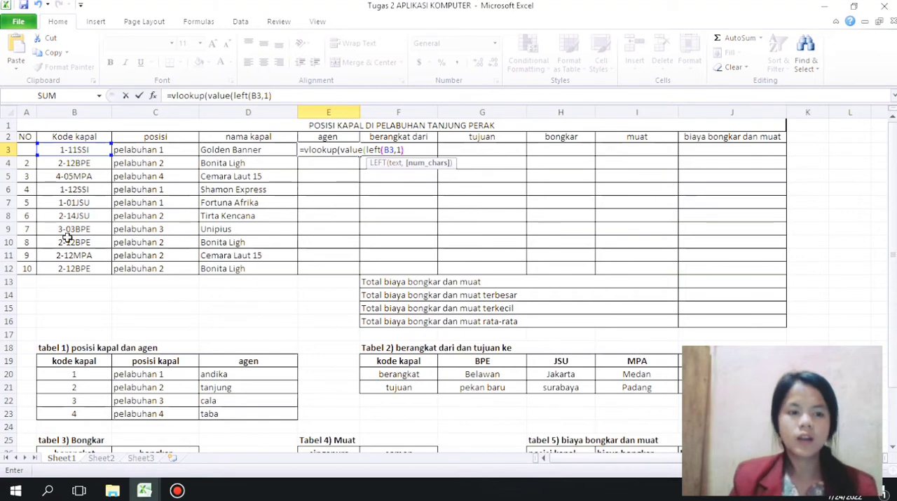
pyautogui.write('_')
pyautogui.write('),')
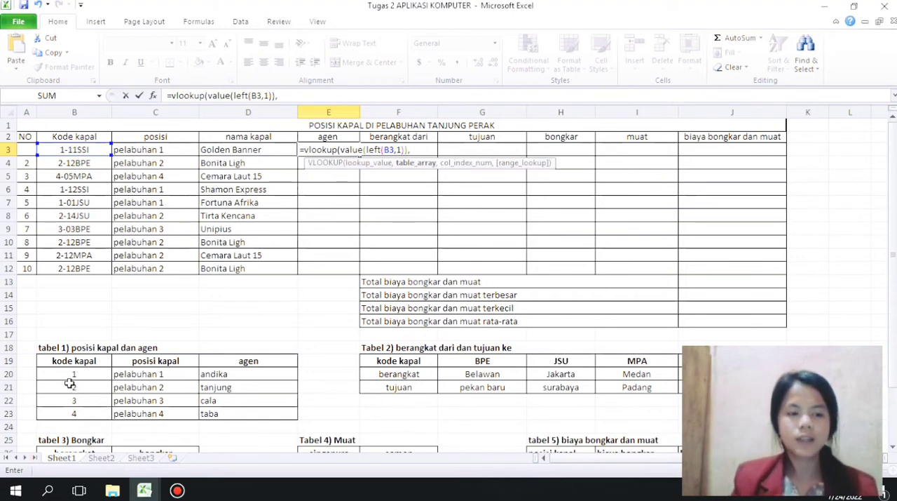
# Step: Complete the E3 formula with absolute range $B$20:$D$23 from tabel 1 and column index 3, and fill it down to E12
pyautogui.moveTo(67, 372); pyautogui.dragTo(217, 413)
pyautogui.press('F4')
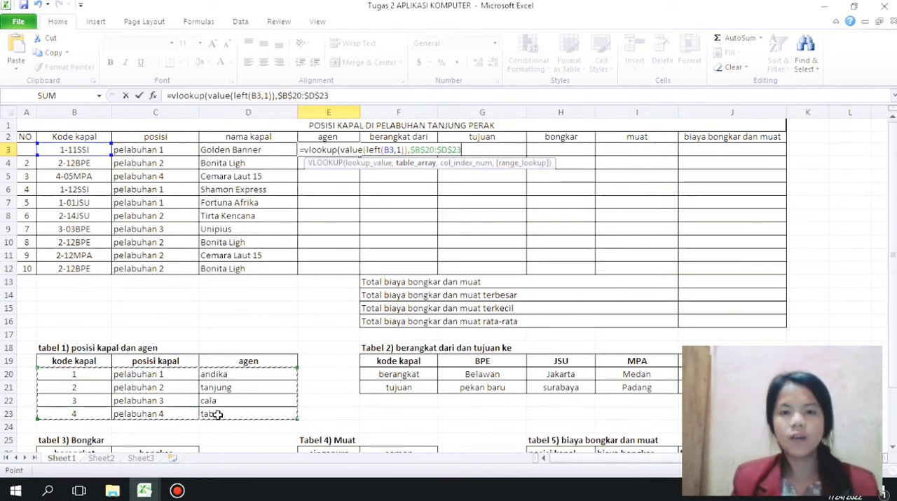
pyautogui.write(',')
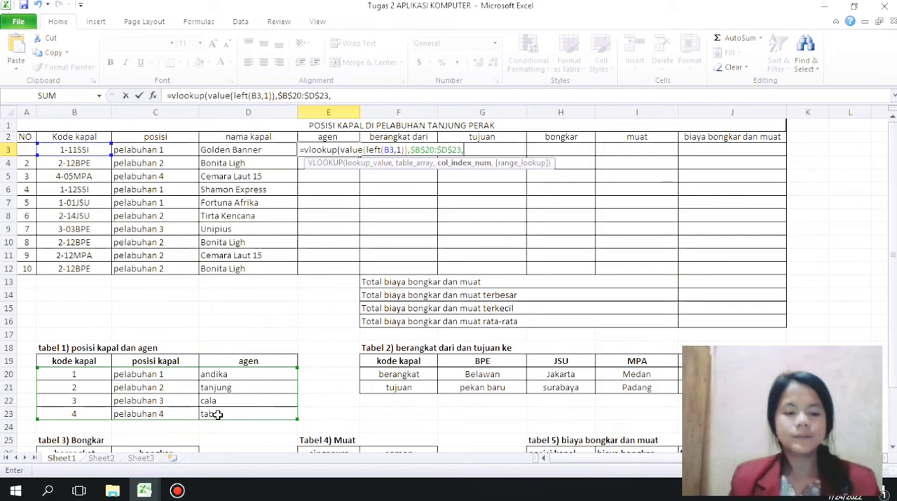
pyautogui.write('3')
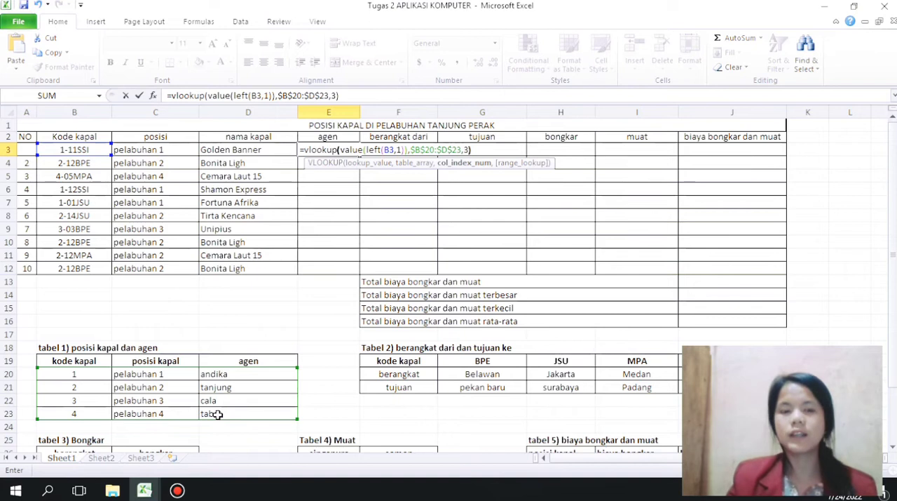
pyautogui.press('Return')
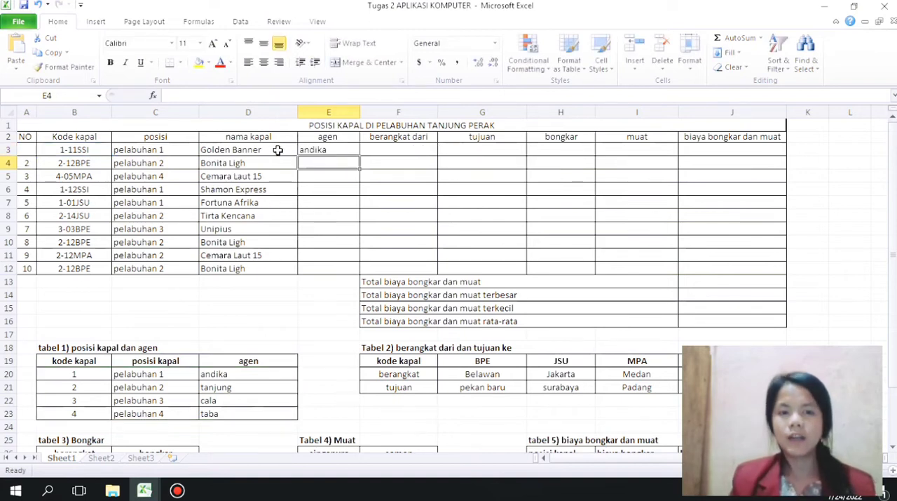
pyautogui.click(313, 150)
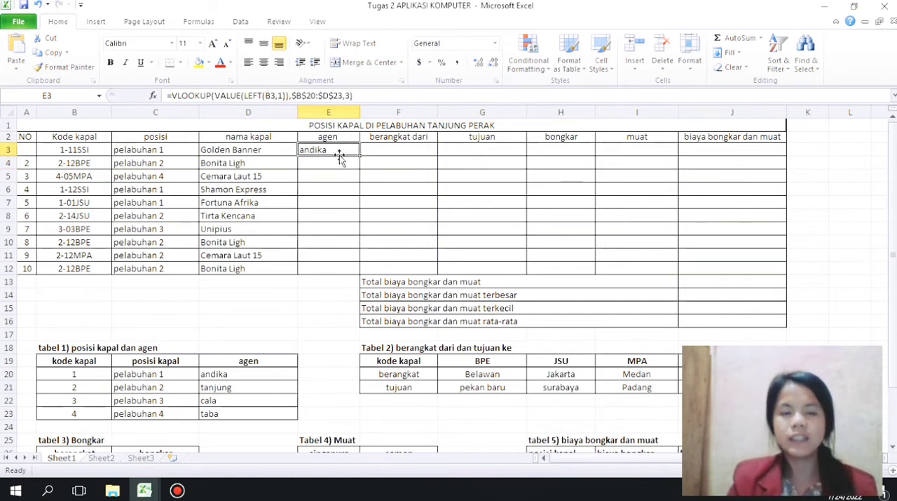
pyautogui.moveTo(362, 157); pyautogui.dragTo(356, 275)
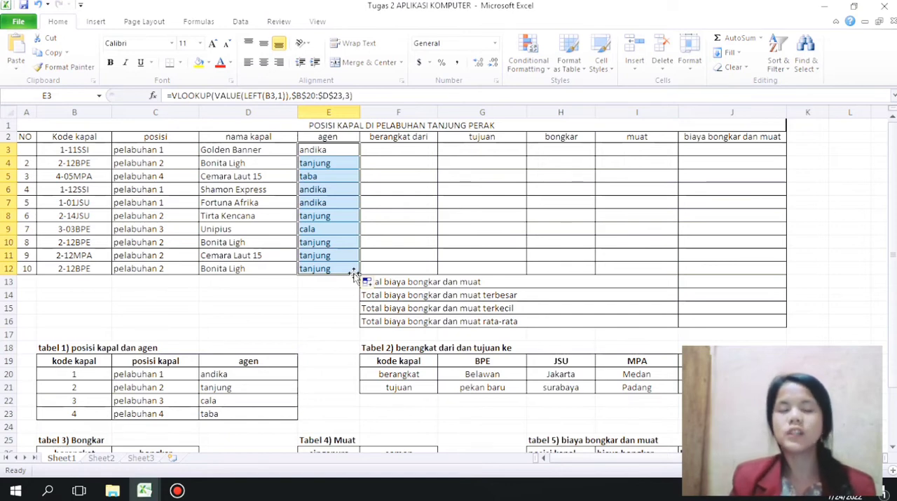
# Step: Begin the berangkat dari formula in F3 with the lookup value =HLOOKUP(RIGHT(B3,3),
pyautogui.click(403, 152)
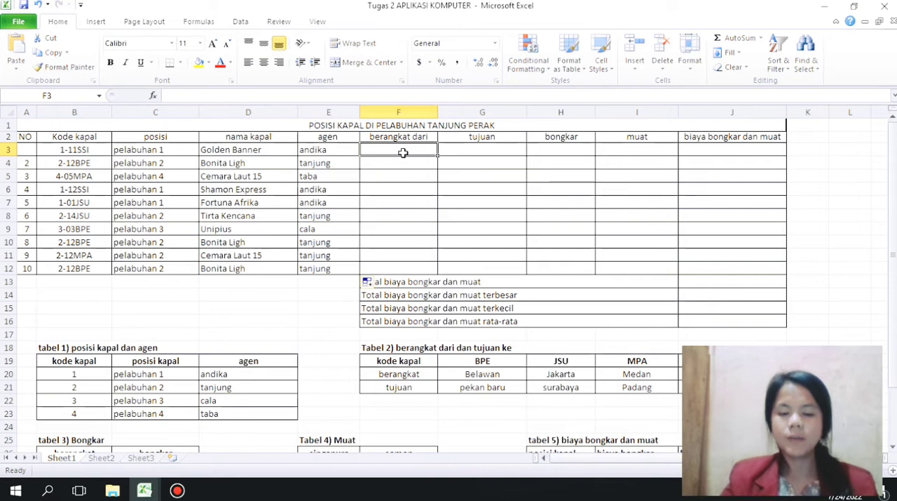
pyautogui.write('=hloo')
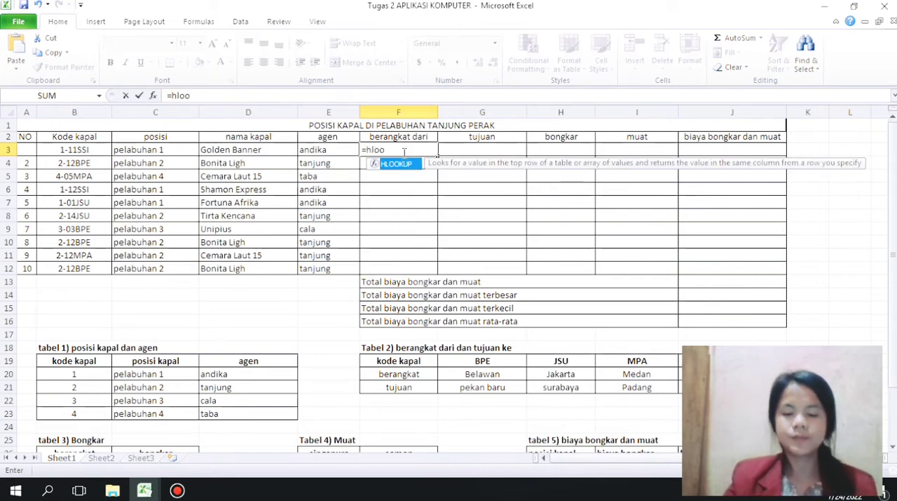
pyautogui.write('kup')
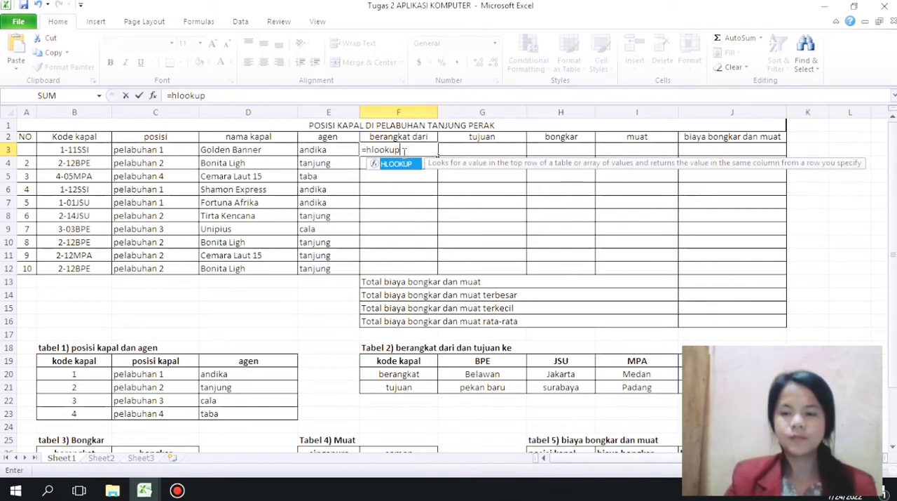
pyautogui.write('(')
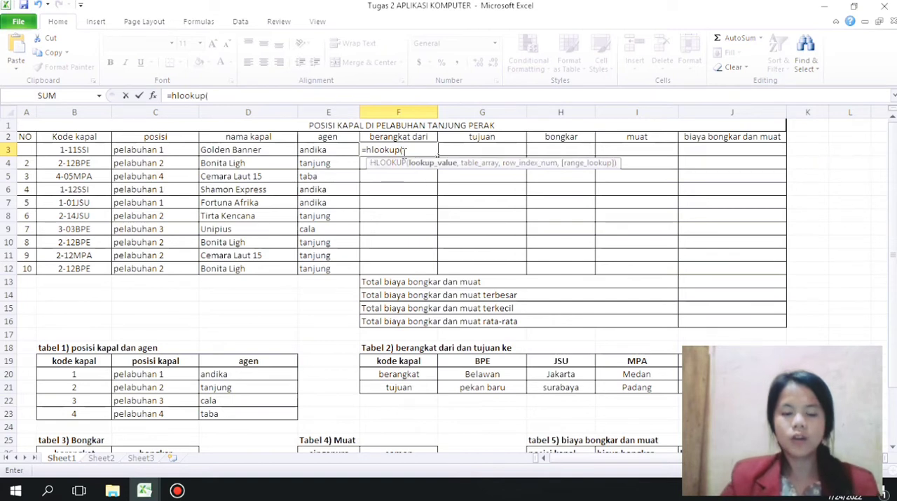
pyautogui.write('right')
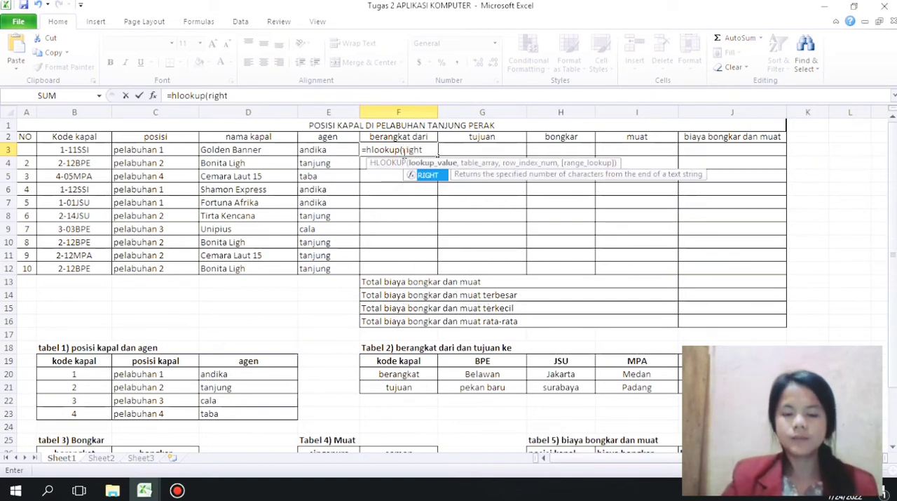
pyautogui.write('(')
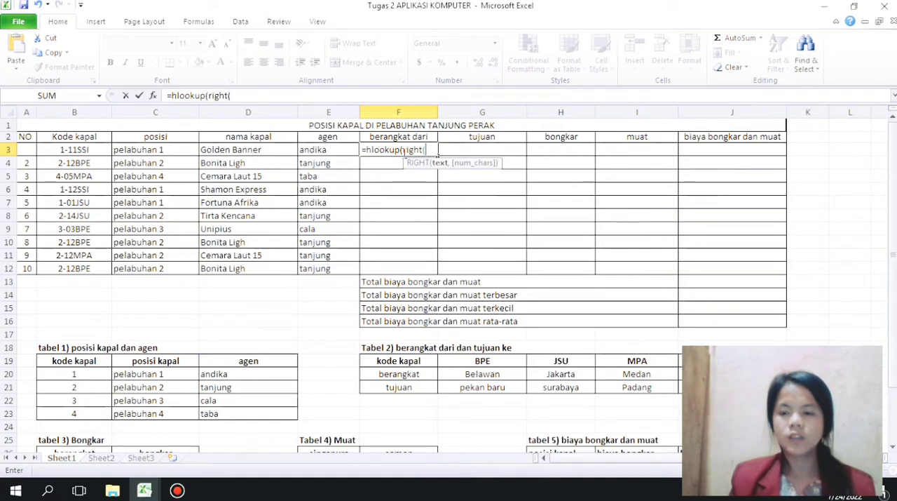
pyautogui.click(92, 151)
pyautogui.write(',')
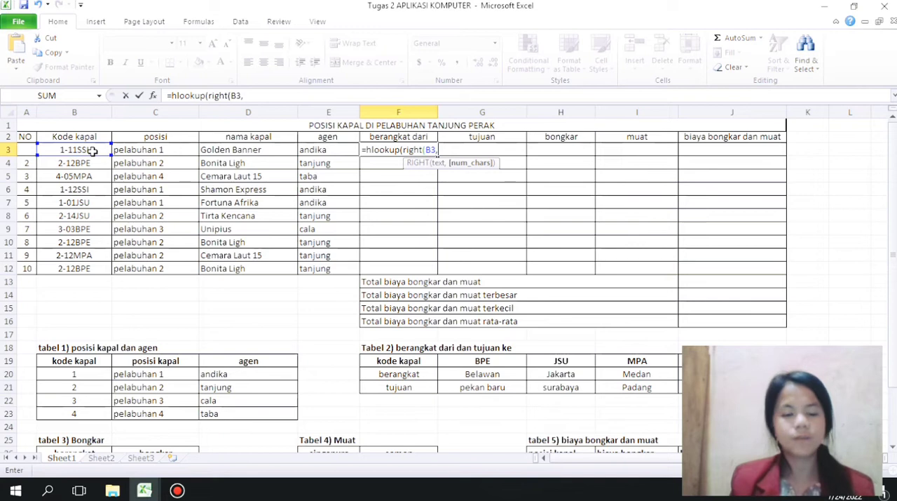
pyautogui.write('3)')
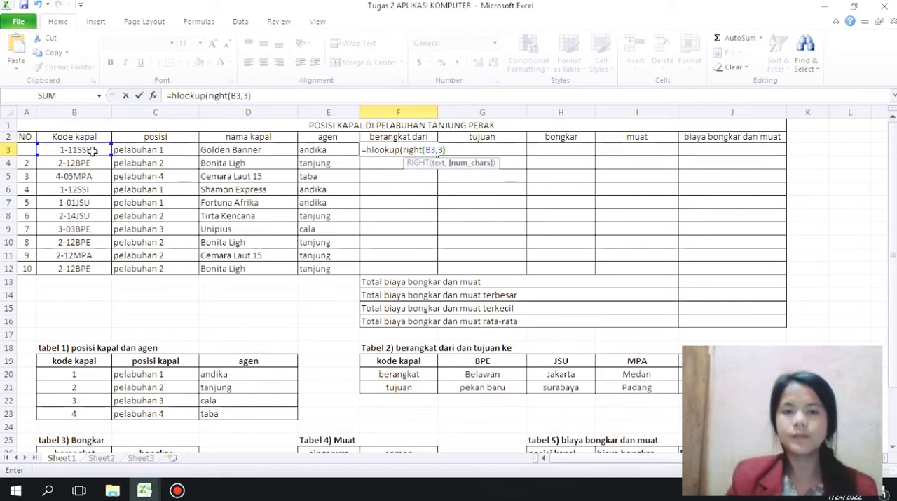
pyautogui.write(')')
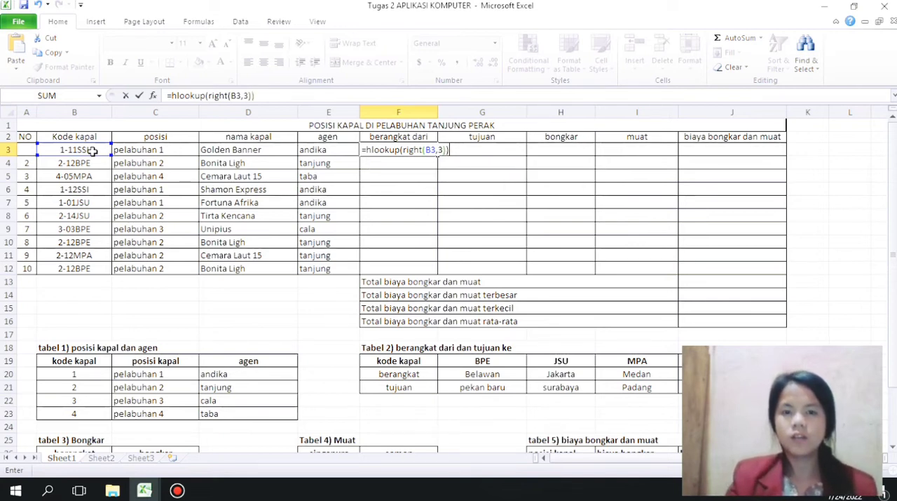
pyautogui.press('BackSpace')
pyautogui.write(',')
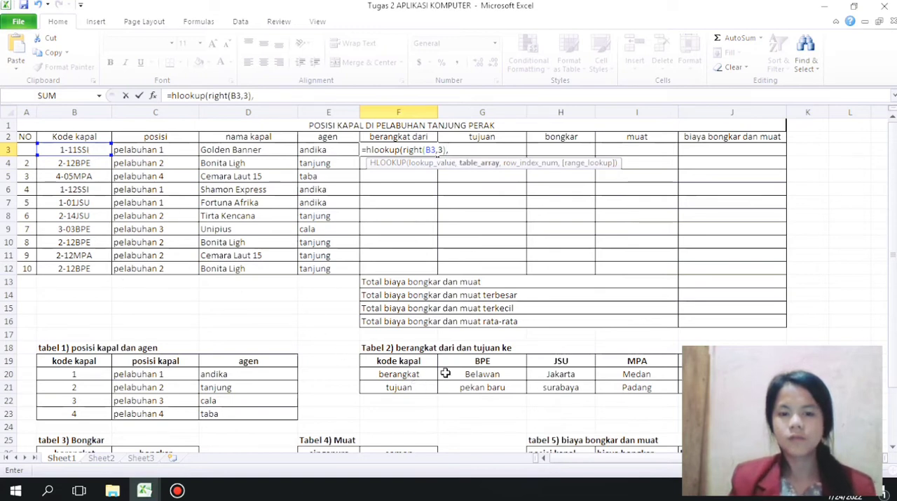
# Step: Complete the F3 formula with absolute range $G$19:$J$21 from Tabel 2 and row index 2, and fill it down to F12
pyautogui.moveTo(466, 362); pyautogui.dragTo(732, 387)
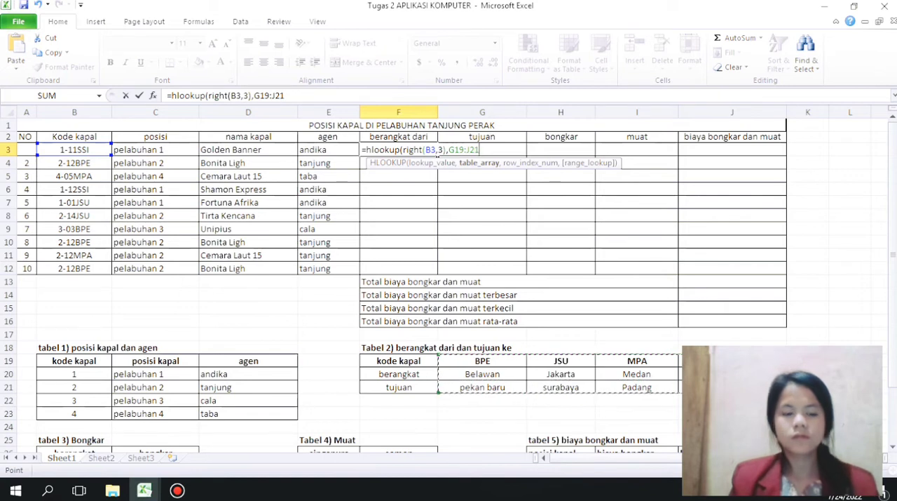
pyautogui.press('F4')
pyautogui.write(',')
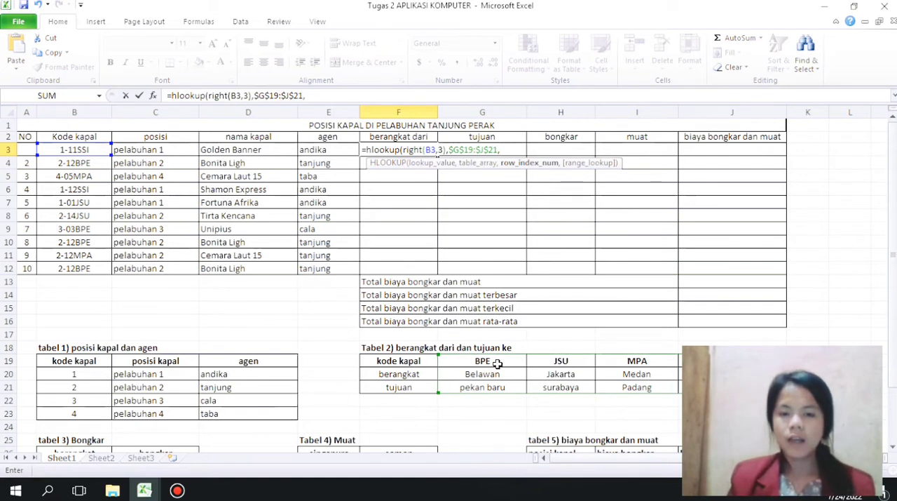
pyautogui.write('2')
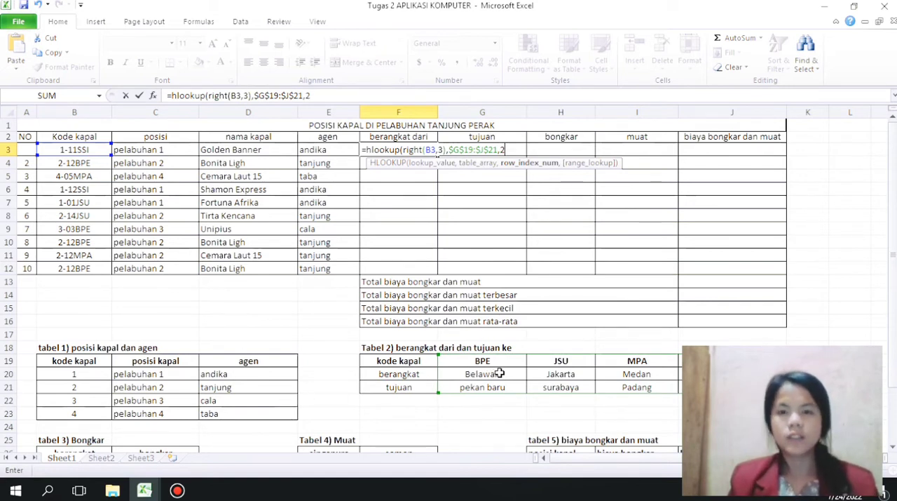
pyautogui.write(')')
pyautogui.press('Return')
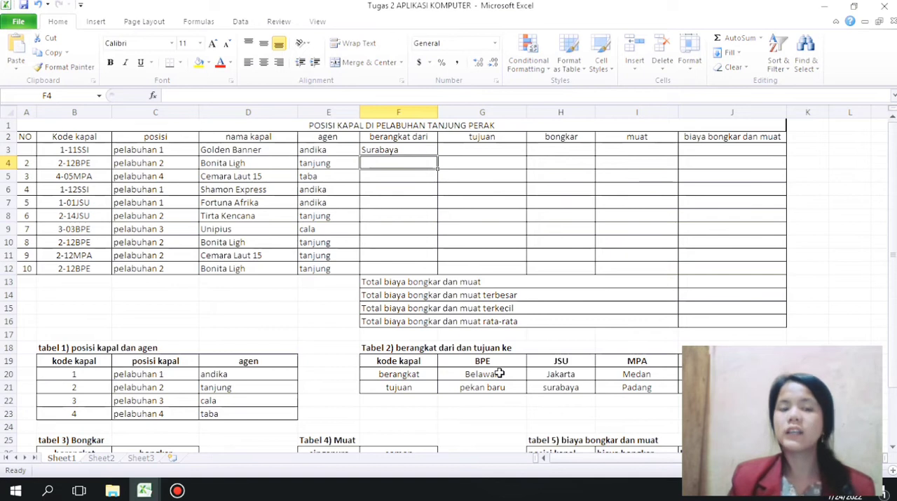
pyautogui.click(384, 152)
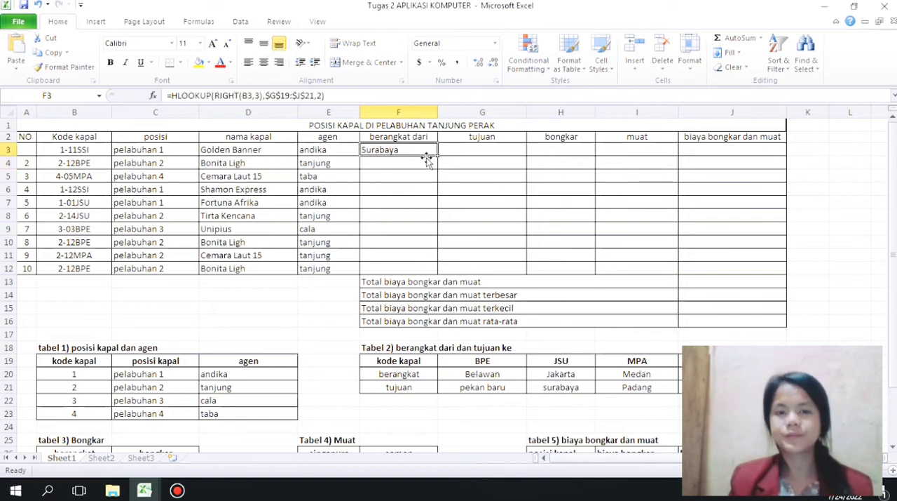
pyautogui.moveTo(435, 156); pyautogui.dragTo(428, 268)
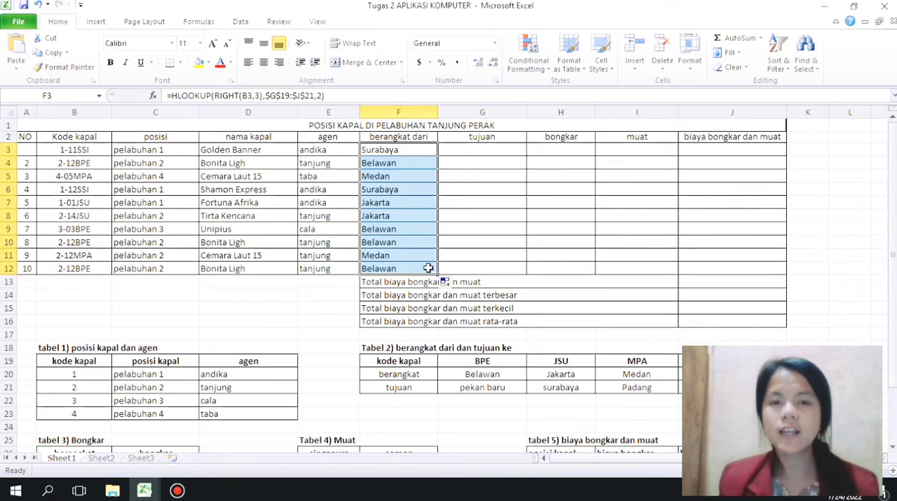
# Step: Begin the tujuan formula in G3 with the HLOOKUP function
pyautogui.click(463, 152)
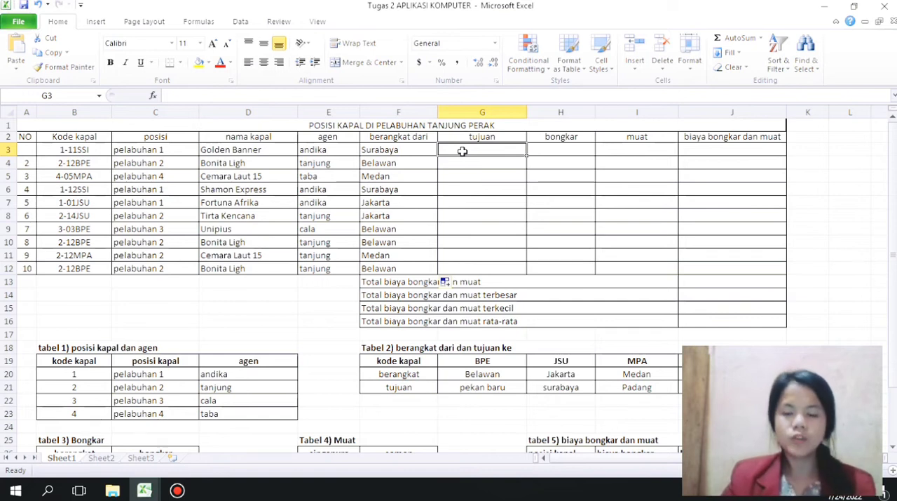
pyautogui.write('=vol')
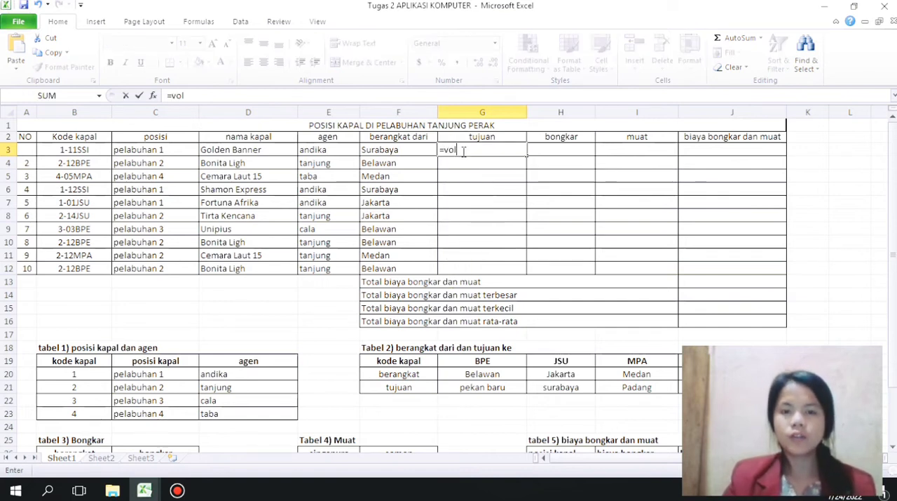
pyautogui.press('BackSpace')
pyautogui.press('BackSpace')
pyautogui.write('lookup')
pyautogui.press('BackSpace')
pyautogui.press('BackSpace')
pyautogui.press('BackSpace')
pyautogui.press('BackSpace')
pyautogui.press('BackSpace')
pyautogui.press('BackSpace')
pyautogui.press('BackSpace')
pyautogui.write('h')
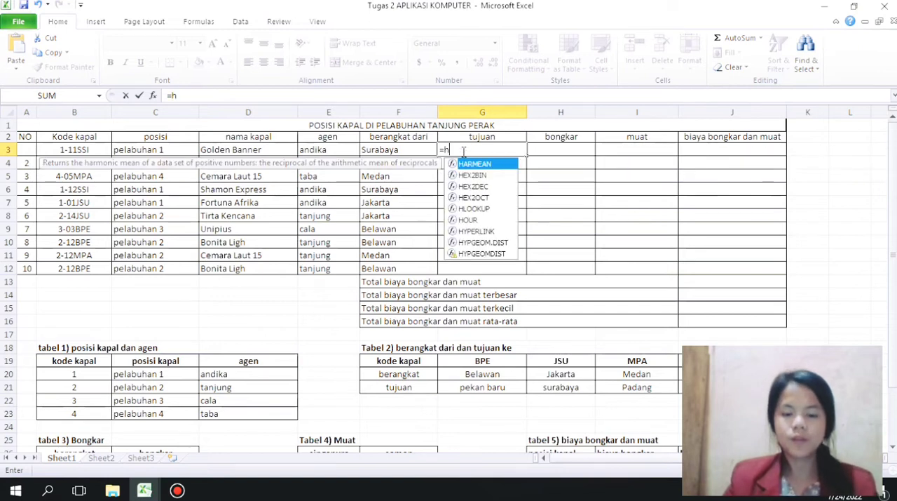
pyautogui.press('BackSpace')
pyautogui.write('hloo')
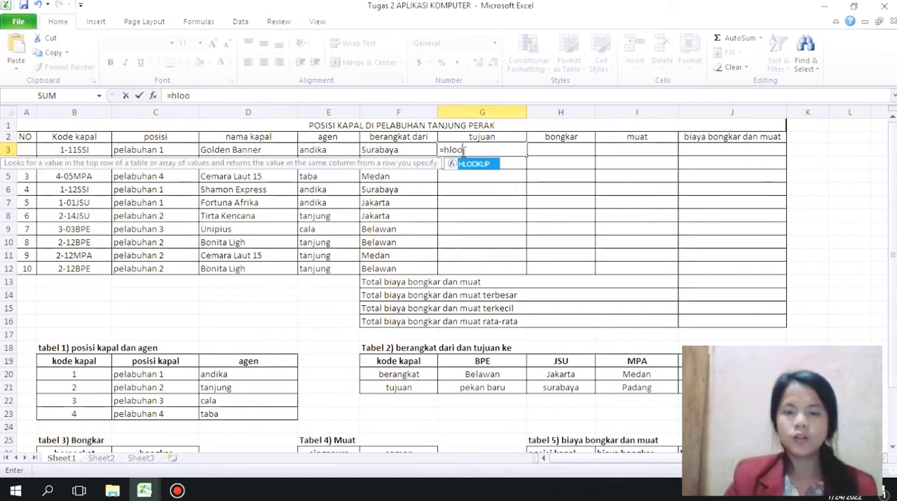
pyautogui.write('kup(')
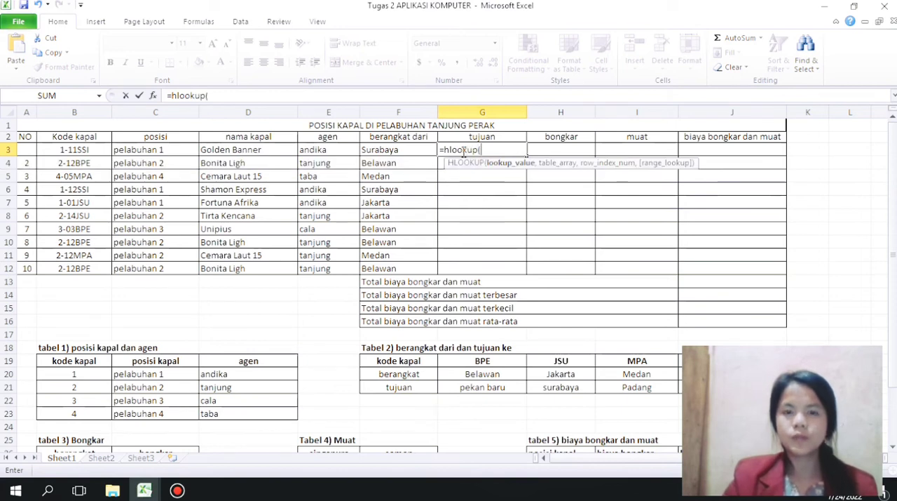
pyautogui.write('right(')
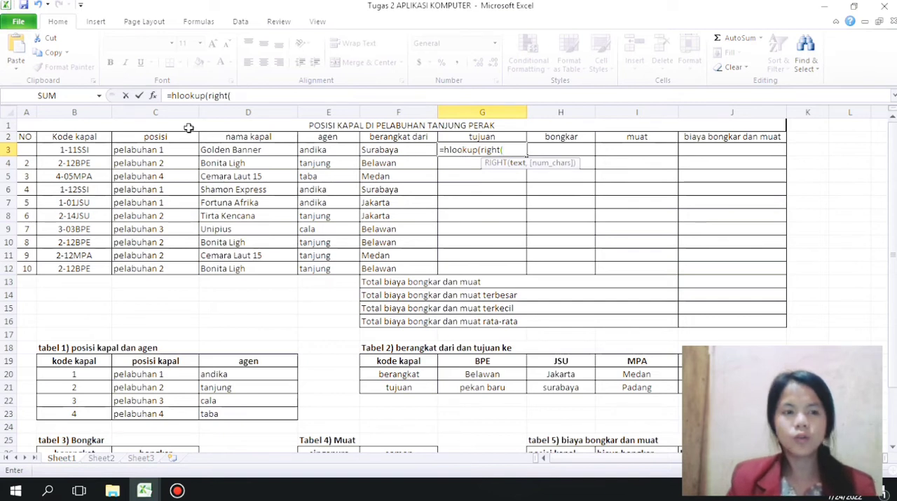
# Step: Enter RIGHT(B3,3) as the lookup value of the HLOOKUP formula in G3
pyautogui.click(96, 150)
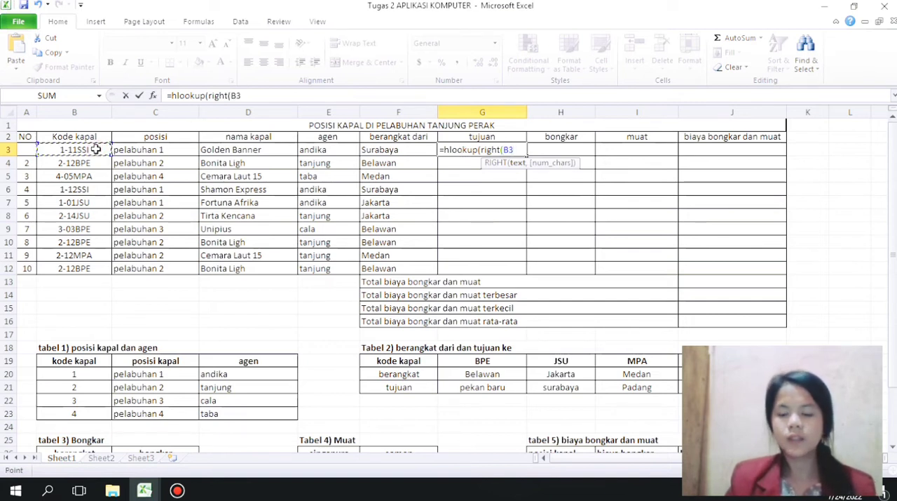
pyautogui.write(',3')
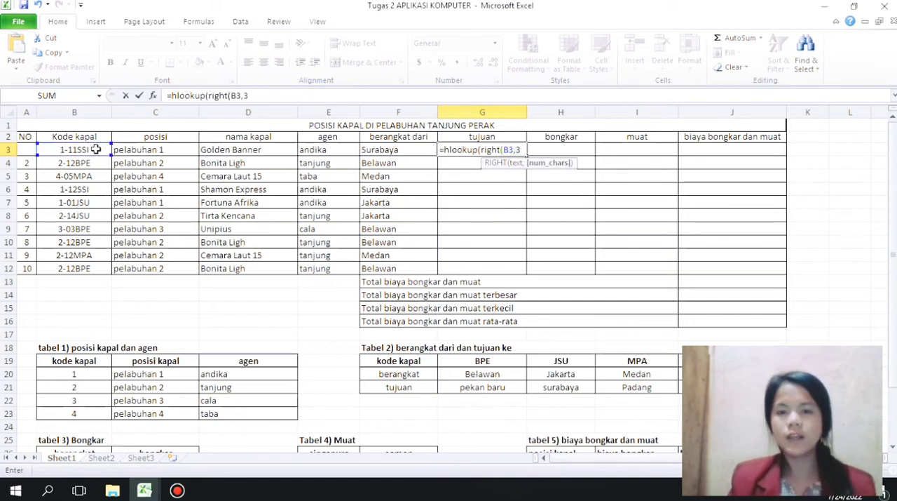
pyautogui.write('),')
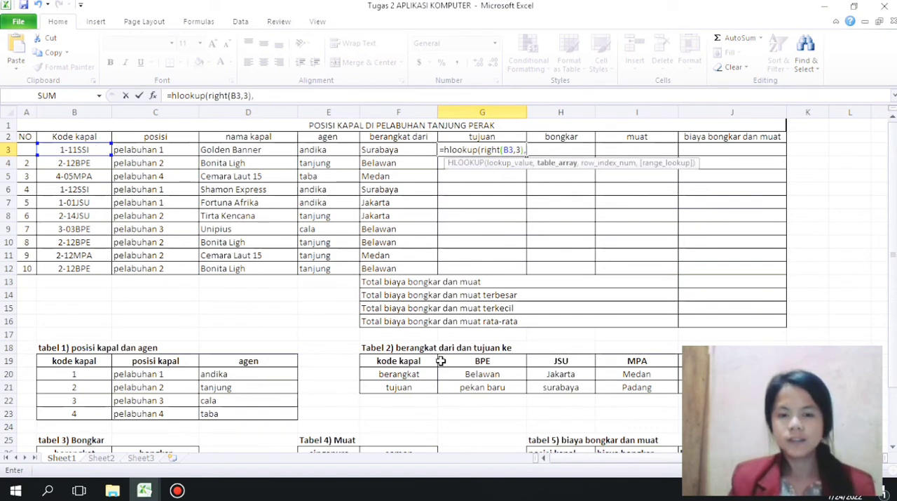
# Step: Complete the G3 formula with absolute range $G$19:$J$21 from Tabel 2 and row index 3, and fill it down to G12
pyautogui.moveTo(456, 360); pyautogui.dragTo(733, 387)
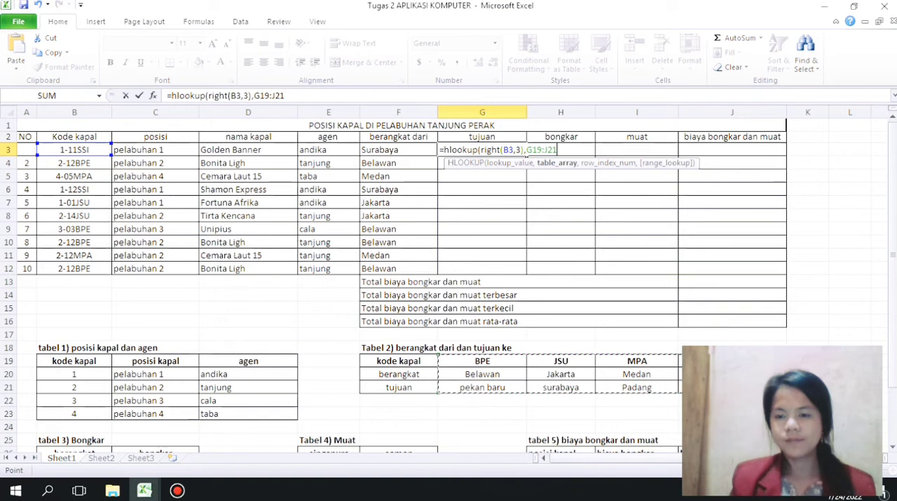
pyautogui.press('F4')
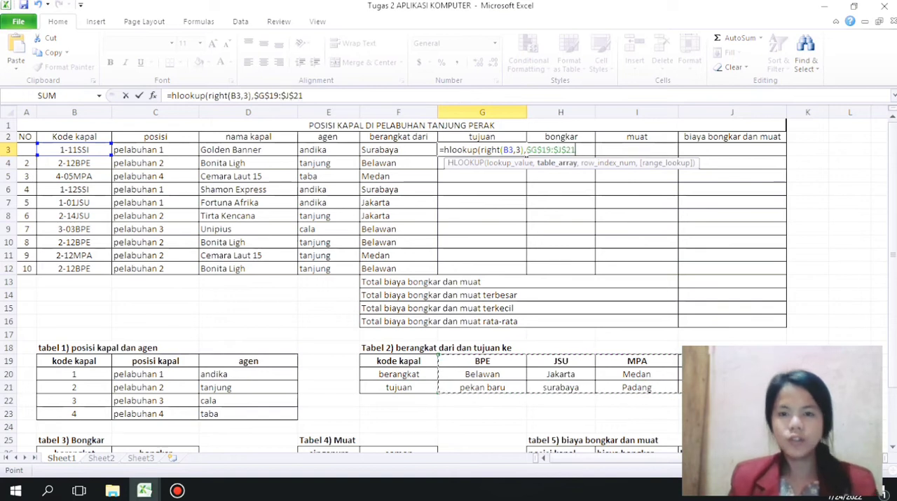
pyautogui.write(',3,')
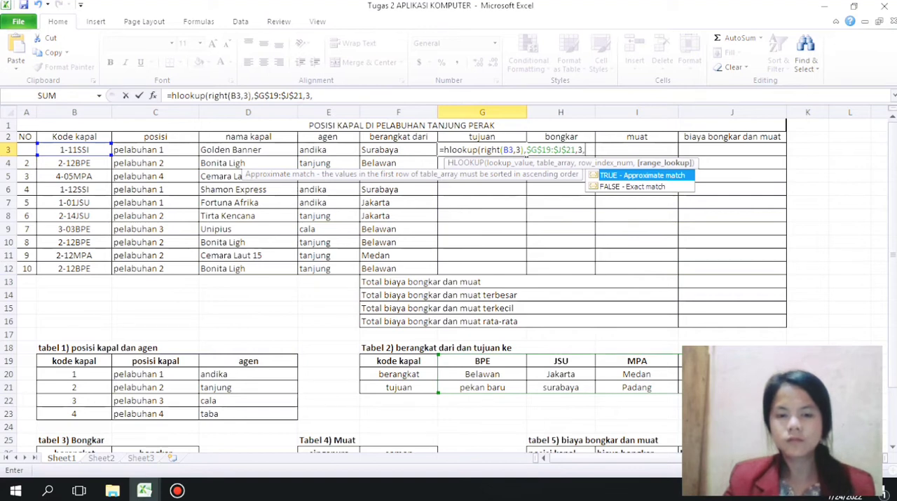
pyautogui.press('BackSpace')
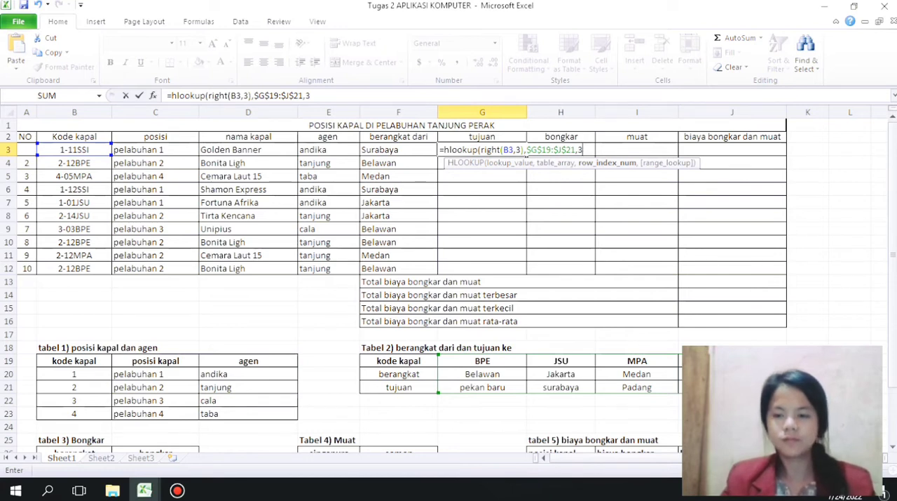
pyautogui.press('BackSpace')
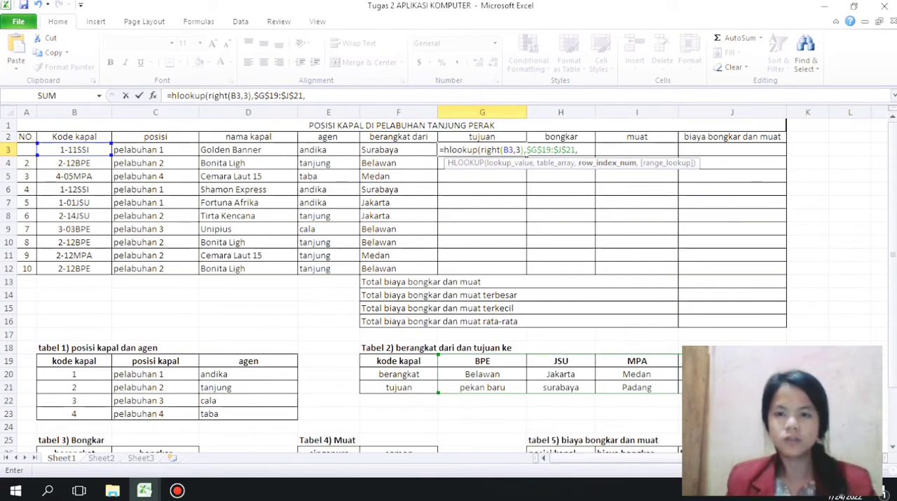
pyautogui.write('3)')
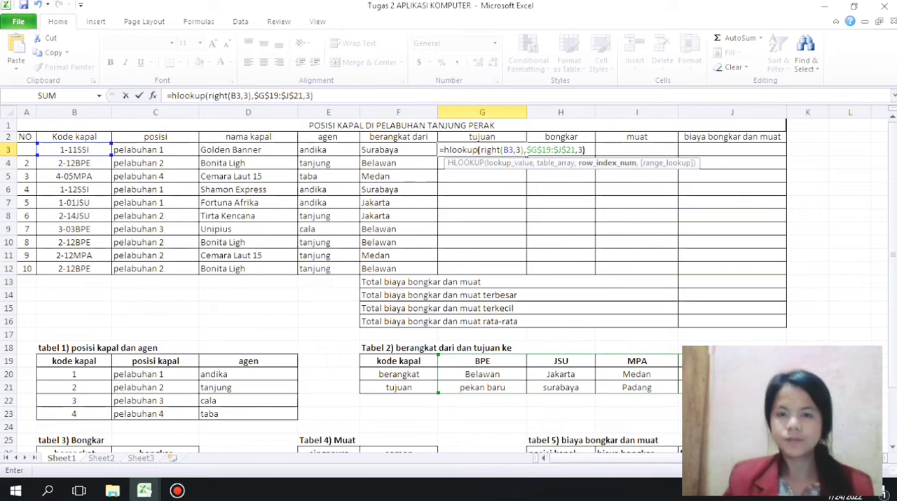
pyautogui.press('Return')
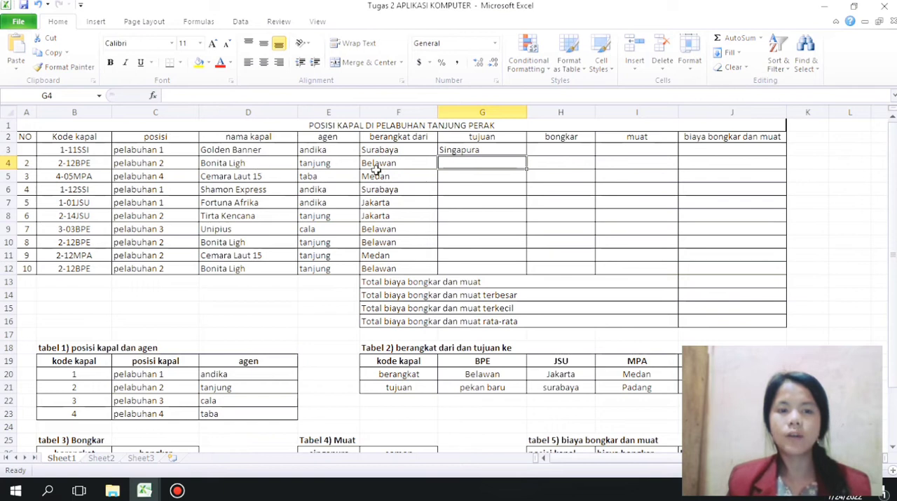
pyautogui.click(456, 149)
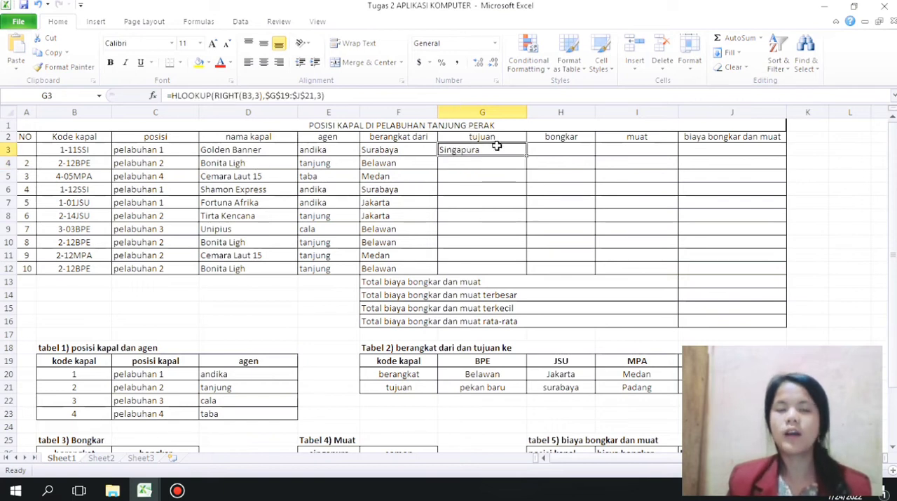
pyautogui.moveTo(527, 155); pyautogui.dragTo(525, 276)
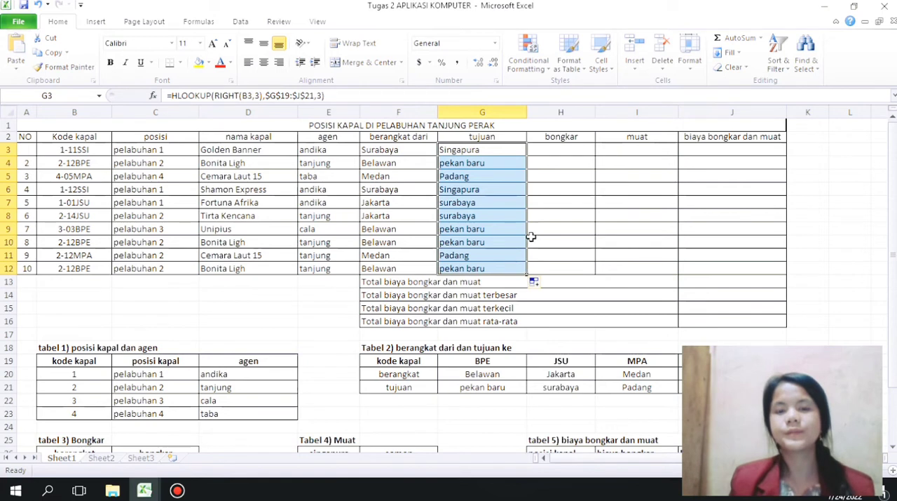
# Step: Begin the bongkar formula in H3 with the VLOOKUP function and F3 as the lookup value
pyautogui.click(543, 148)
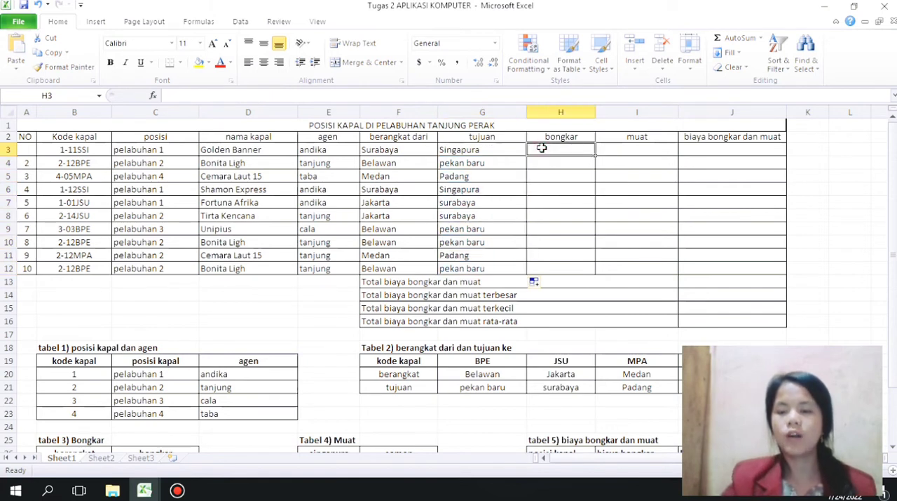
pyautogui.write('=')
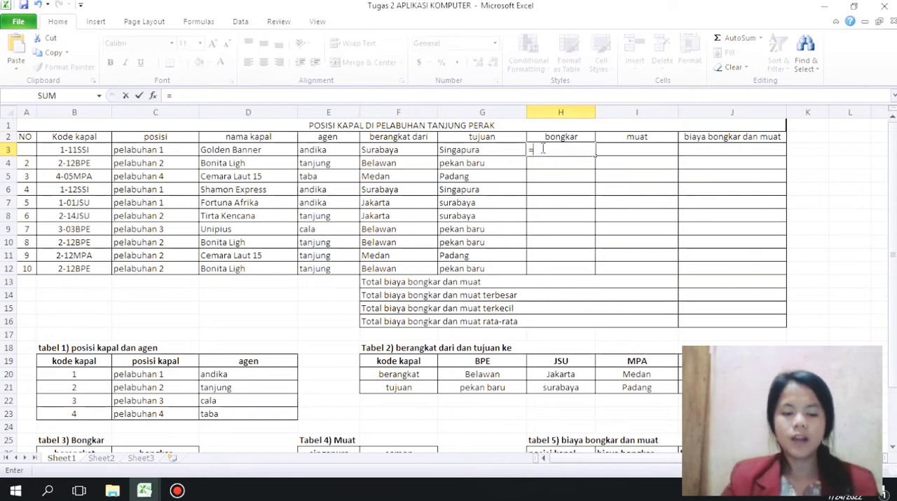
pyautogui.write('vlookup(')
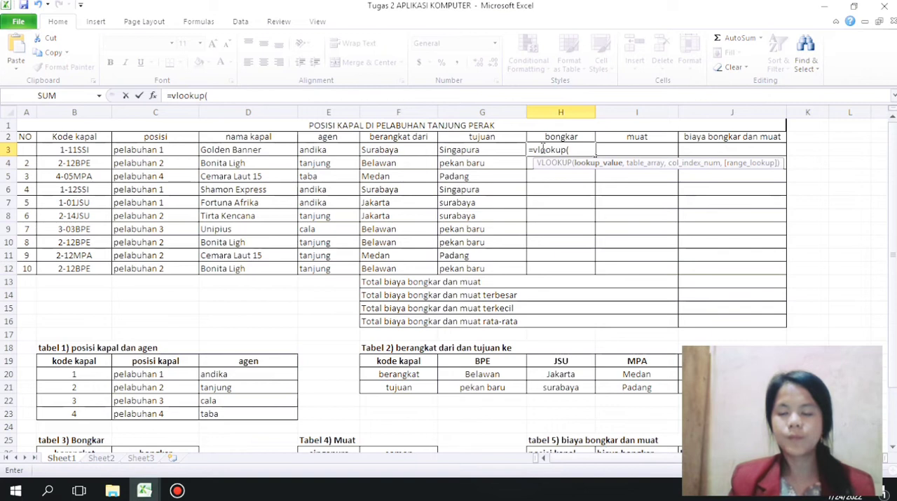
pyautogui.click(377, 151)
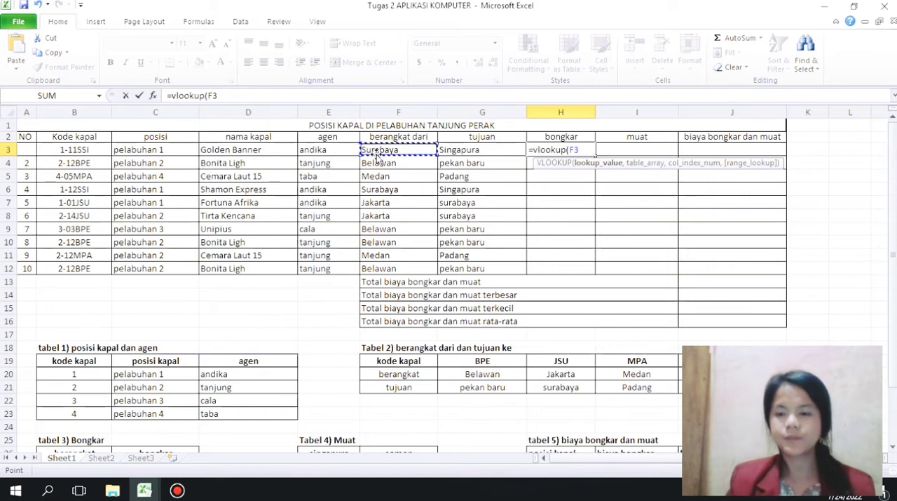
pyautogui.write(',')
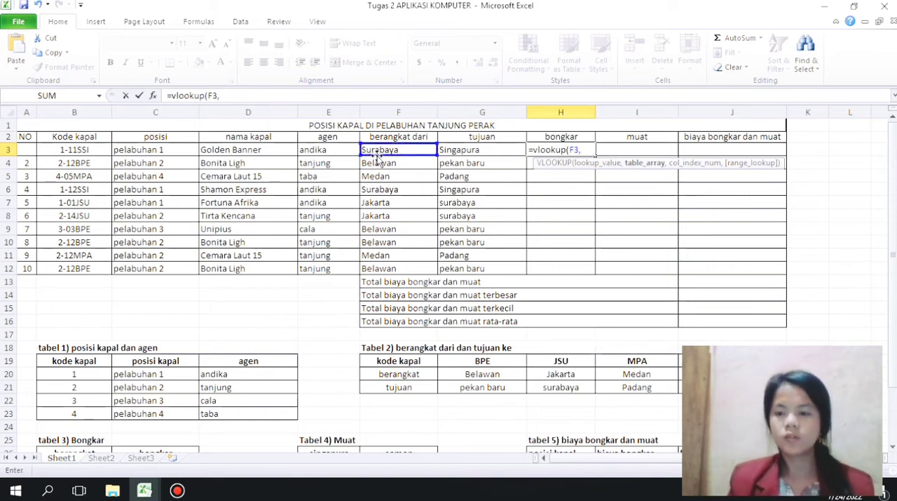
pyautogui.press('BackSpace')
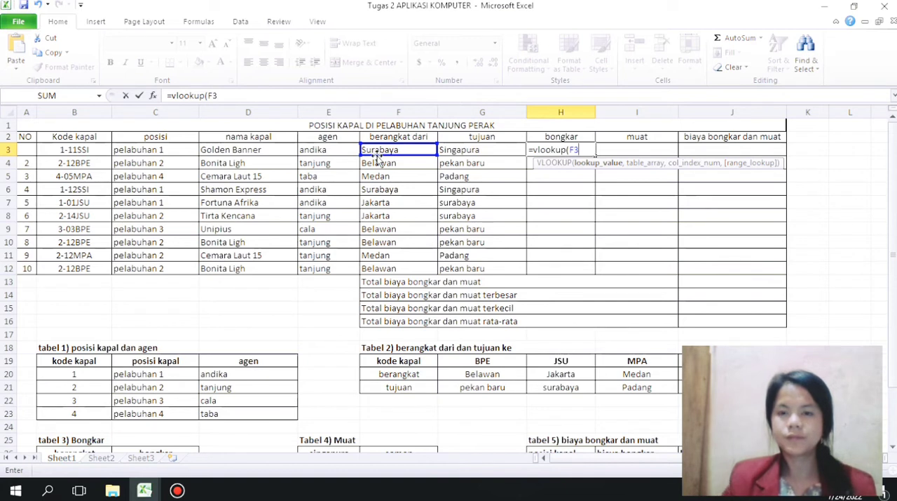
pyautogui.write(',')
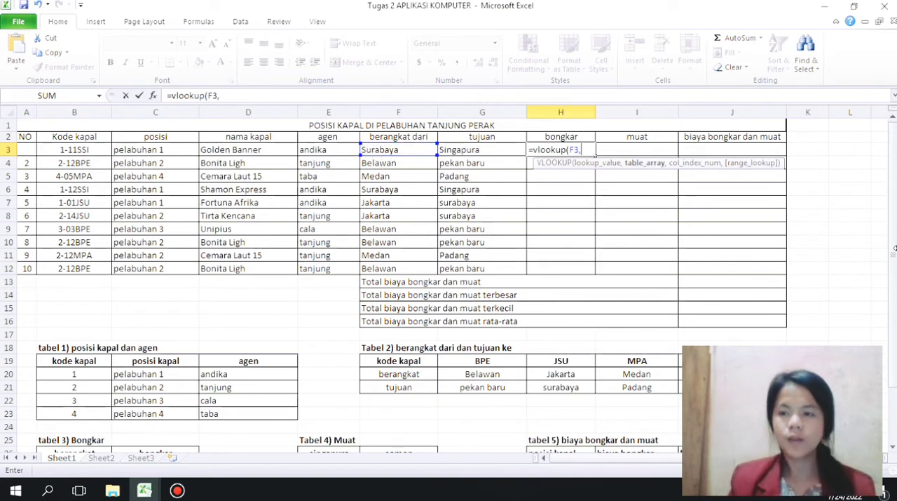
# Step: Complete the H3 formula with range B26:C30 from tabel 3 and column index 2, and fill it down to H12
pyautogui.moveTo(894, 261); pyautogui.dragTo(894, 266)
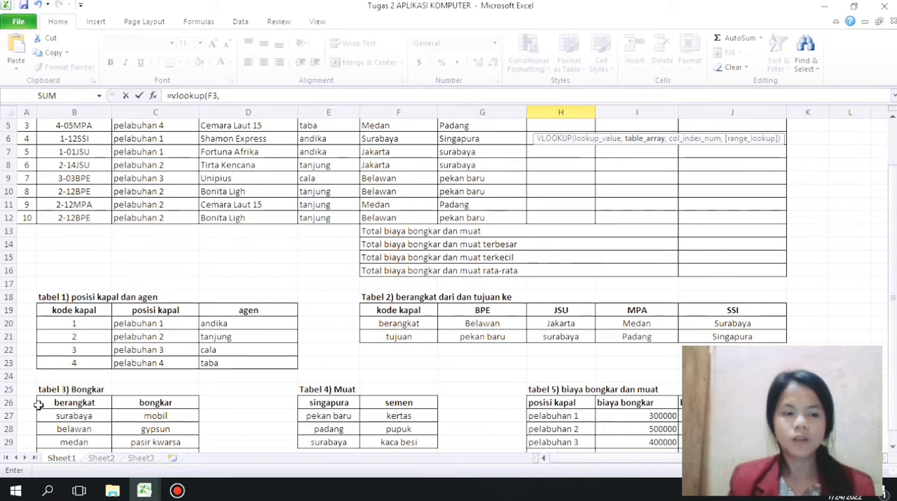
pyautogui.moveTo(48, 402); pyautogui.dragTo(155, 431)
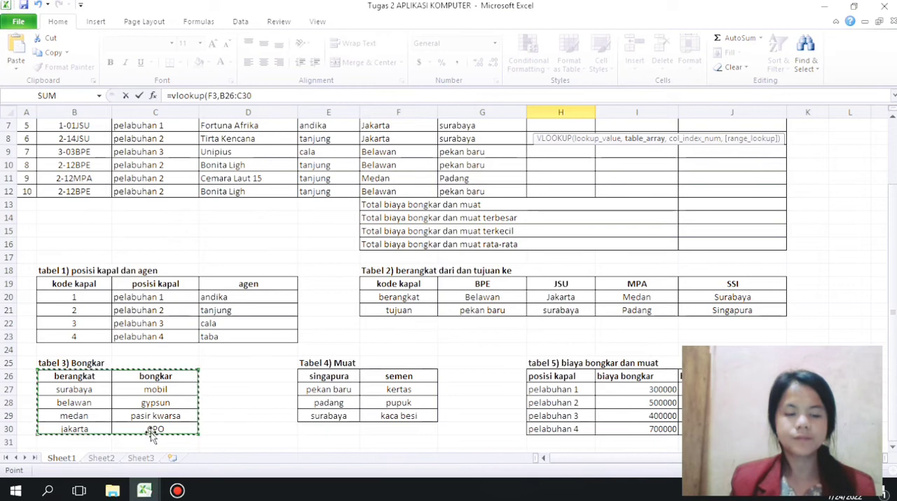
pyautogui.click(151, 432)
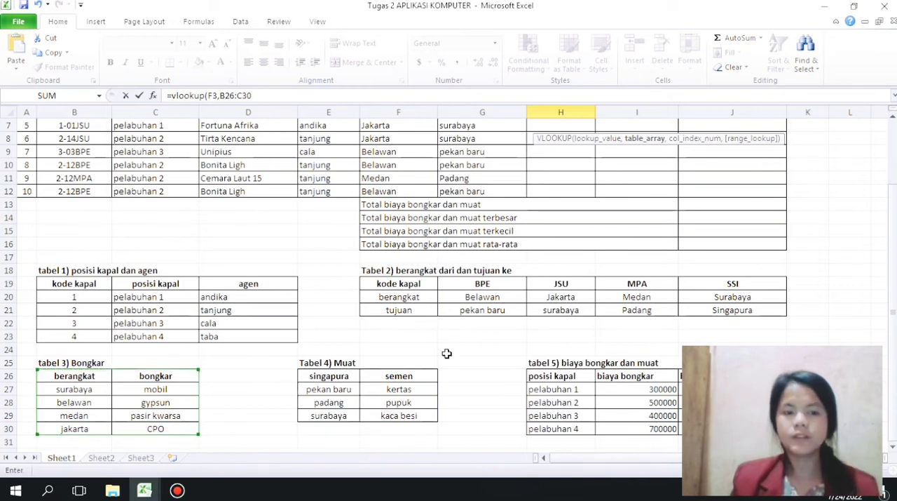
pyautogui.scroll(2, 894, 314)
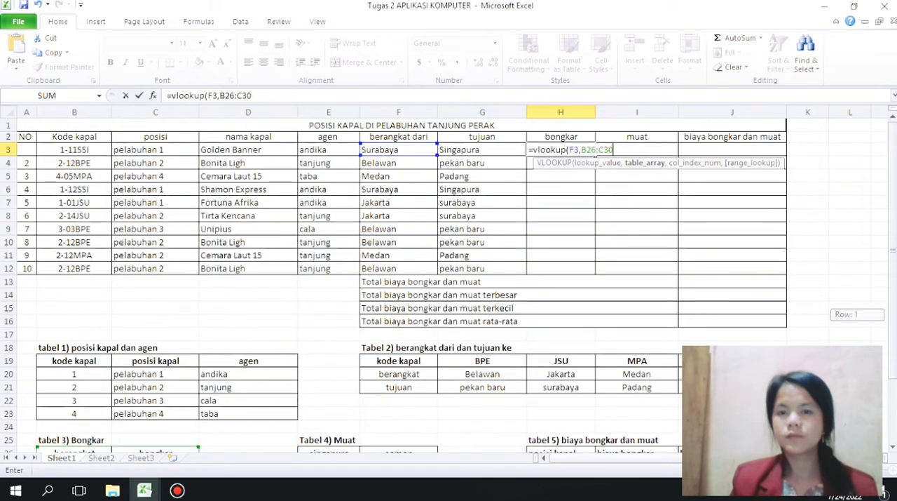
pyautogui.write(',')
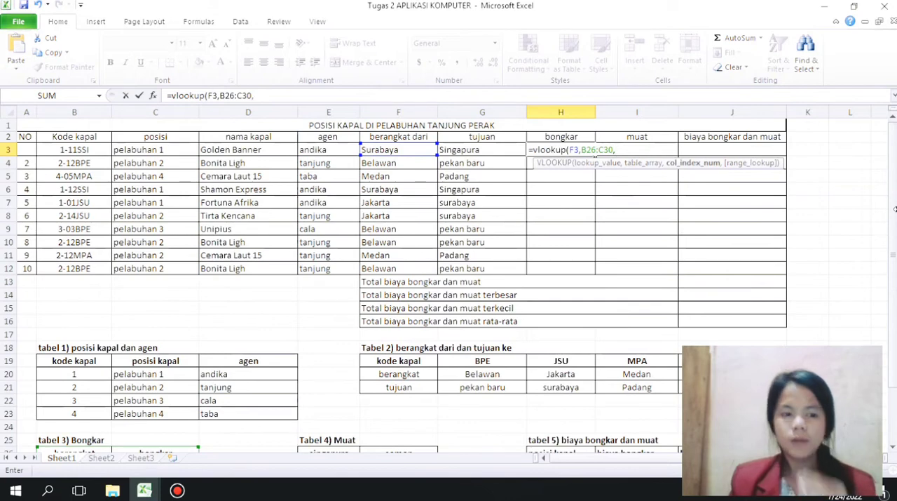
pyautogui.moveTo(893, 169); pyautogui.dragTo(895, 133)
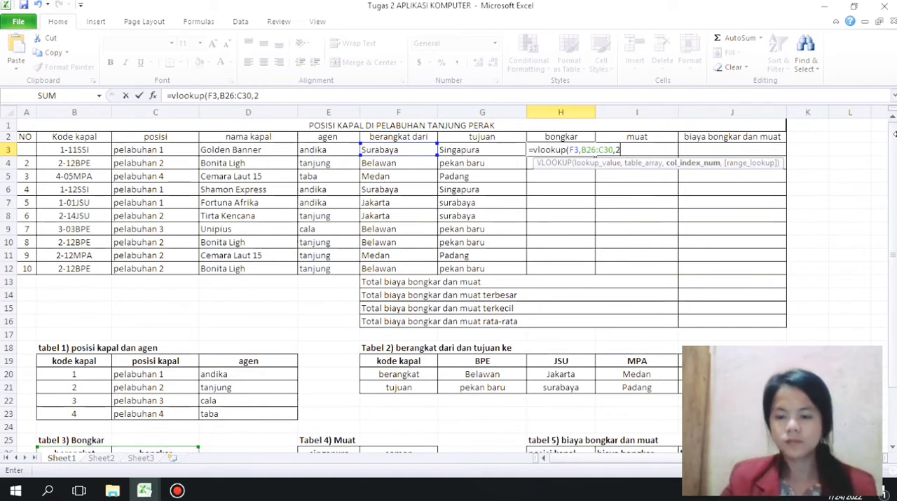
pyautogui.press('Return')
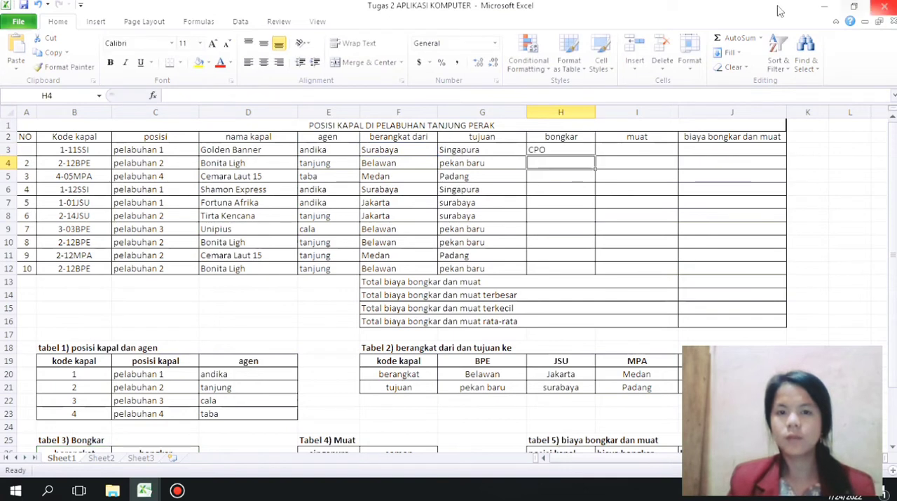
pyautogui.click(542, 150)
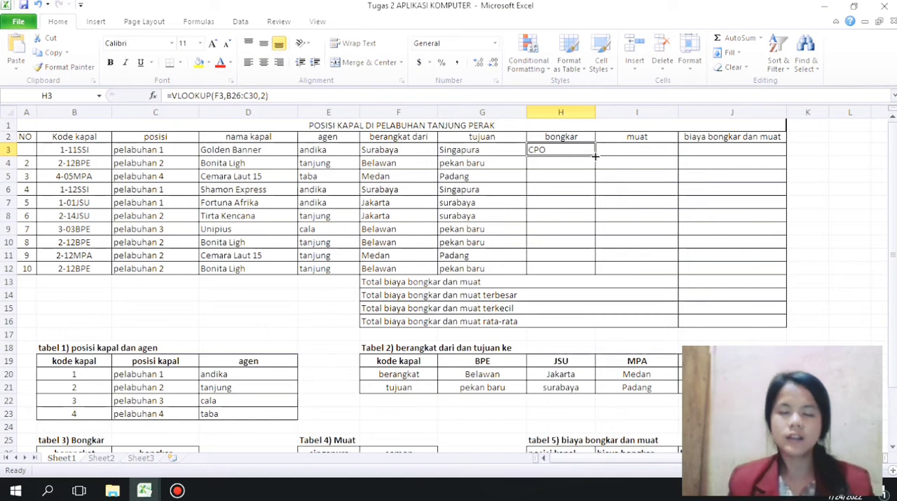
pyautogui.moveTo(594, 155); pyautogui.dragTo(586, 270)
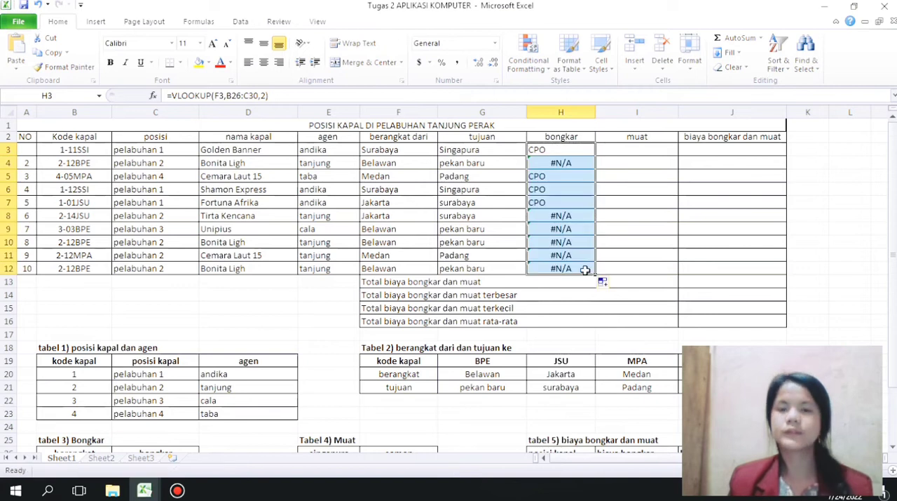
# Step: Add 0 as the range lookup argument of the VLOOKUP formula in H4
pyautogui.doubleClick(562, 163)
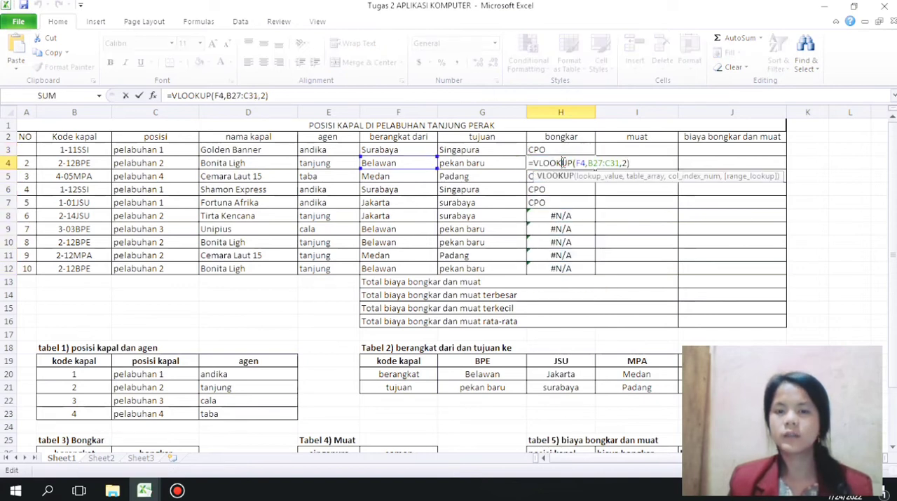
pyautogui.click(629, 163)
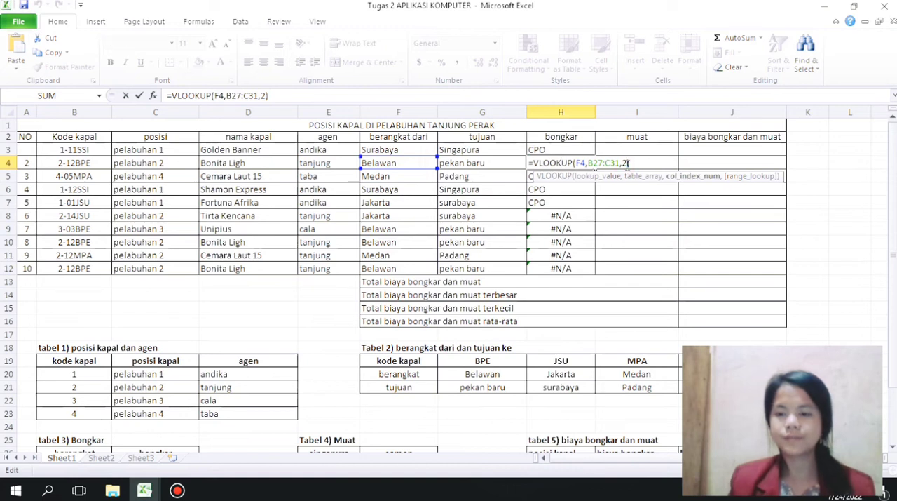
pyautogui.press('Return')
pyautogui.click(571, 162)
pyautogui.doubleClick(571, 162)
pyautogui.click(625, 163)
pyautogui.write(',0')
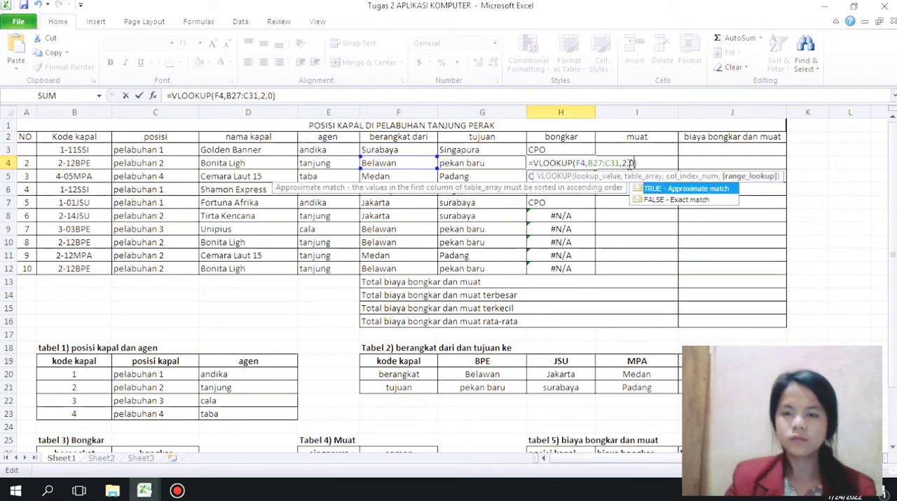
pyautogui.press('Return')
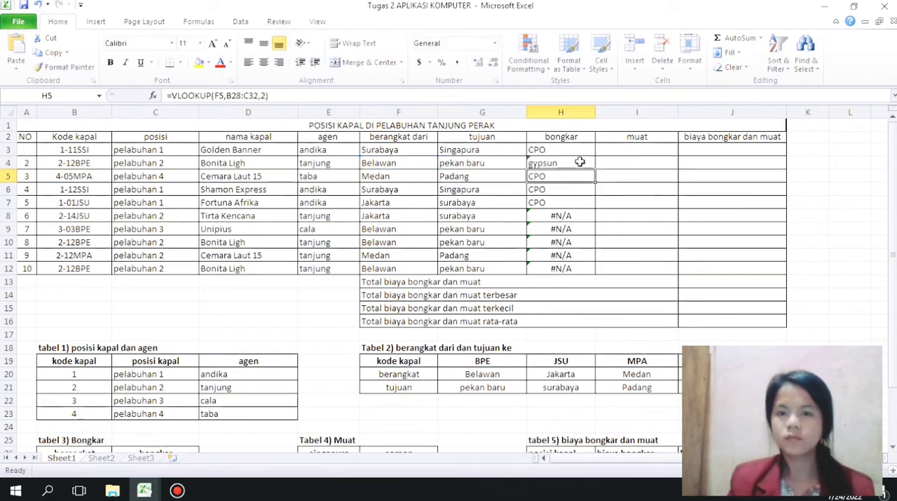
# Step: Add 0 as the range lookup argument of the VLOOKUP formula in H8
pyautogui.moveTo(894, 188)
pyautogui.mouseDown()
pyautogui.moveTo(895, 247)
pyautogui.moveTo(894, 203)
pyautogui.mouseUp()
pyautogui.click(575, 201)
pyautogui.doubleClick(589, 202)
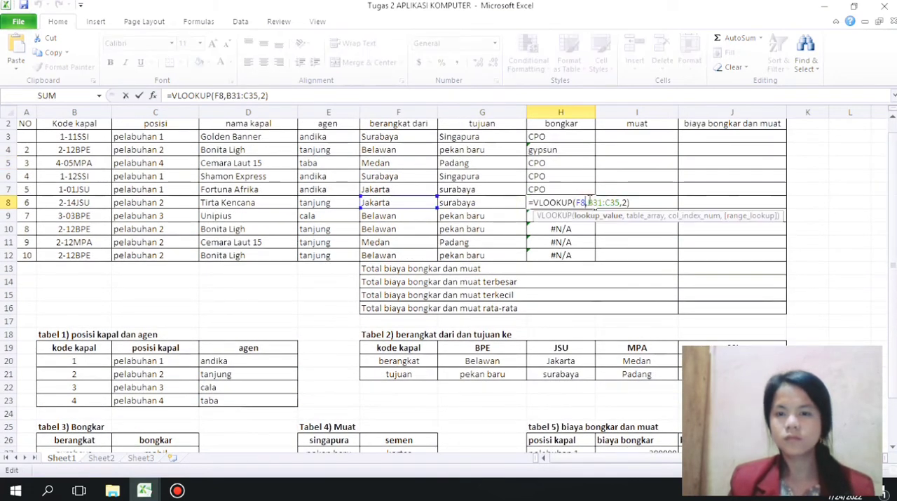
pyautogui.click(624, 202)
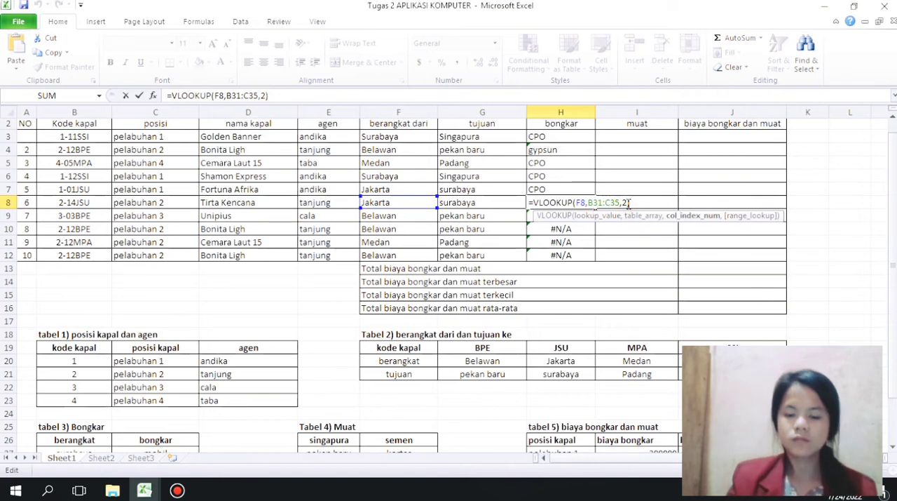
pyautogui.write(',0')
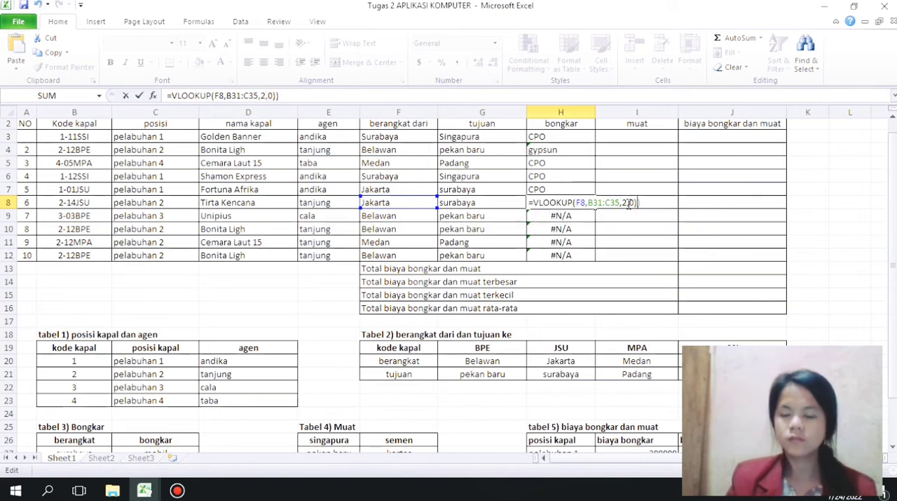
pyautogui.hotkey('ctrl', 'Return')
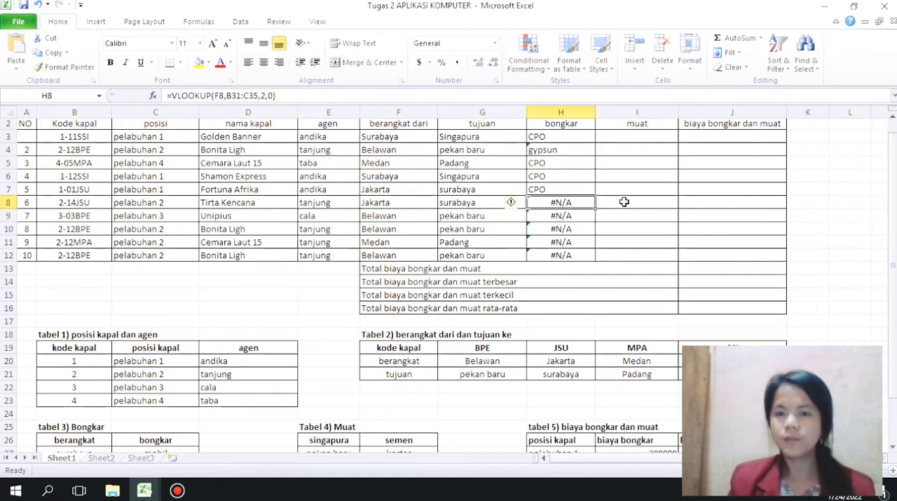
# Step: Clear all the bongkar formulas from H3 to H12
pyautogui.moveTo(563, 202); pyautogui.dragTo(653, 148)
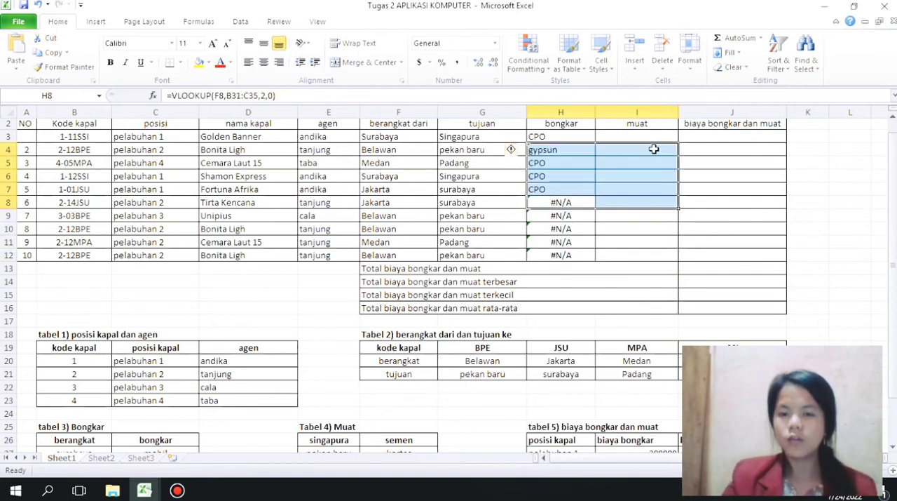
pyautogui.press('Delete')
pyautogui.moveTo(565, 212); pyautogui.dragTo(565, 252)
pyautogui.press('Delete')
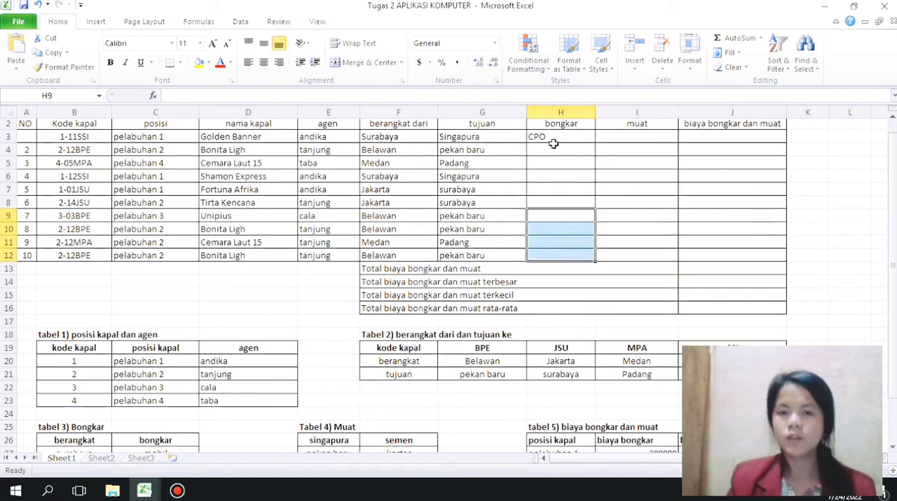
pyautogui.doubleClick(552, 137)
pyautogui.press('BackSpace')
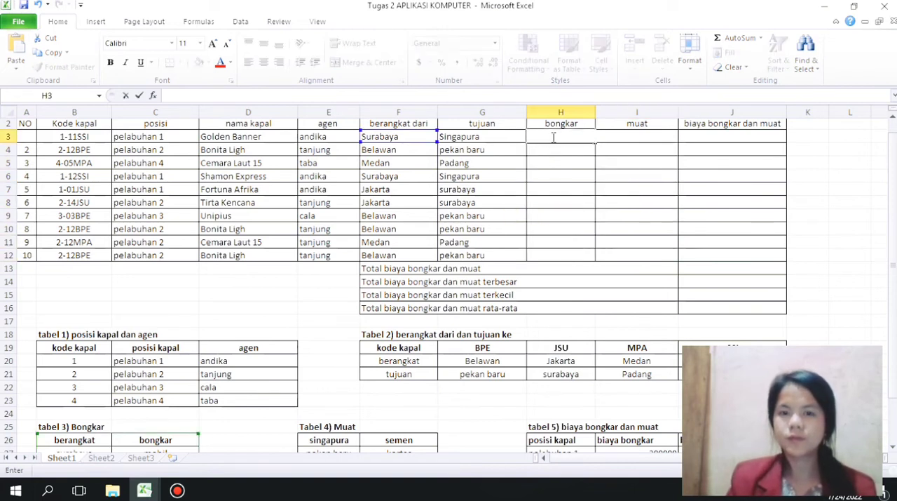
pyautogui.press('Return')
# Step: Start a VLOOKUP formula in H3 of the bongkar column with F3 as the lookup value
pyautogui.click(553, 136)
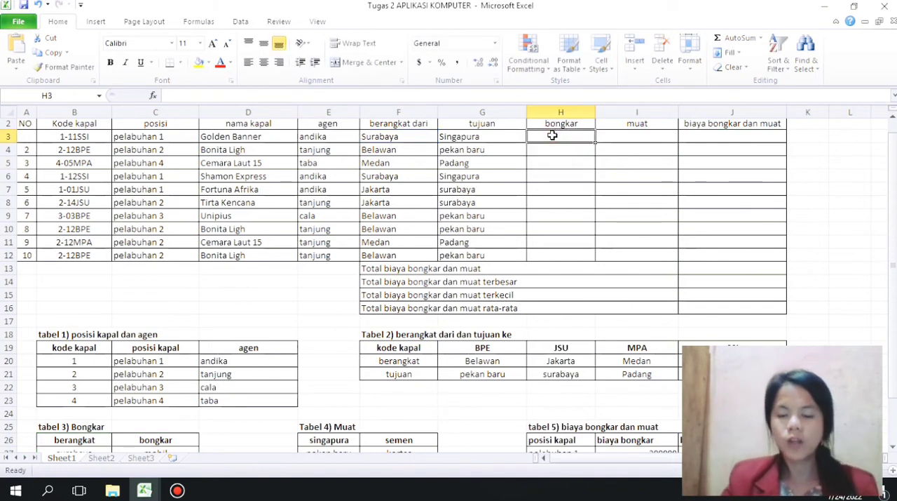
pyautogui.write('=')
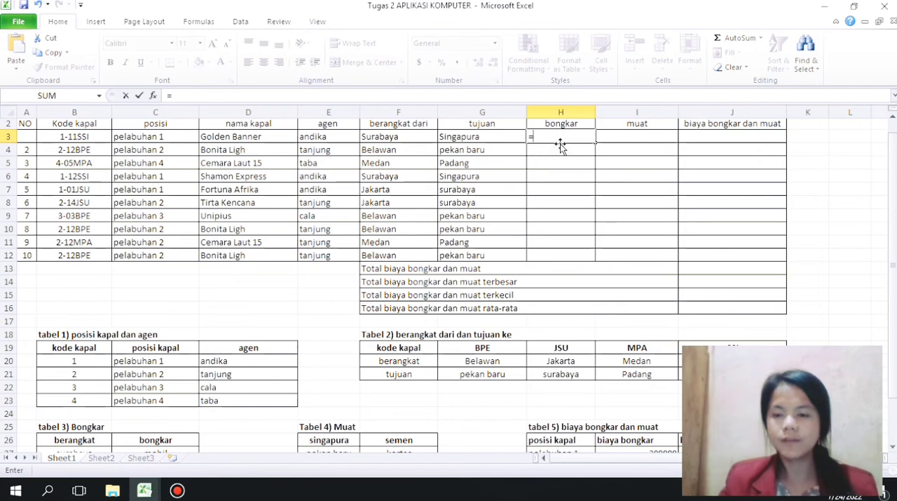
pyautogui.write('v')
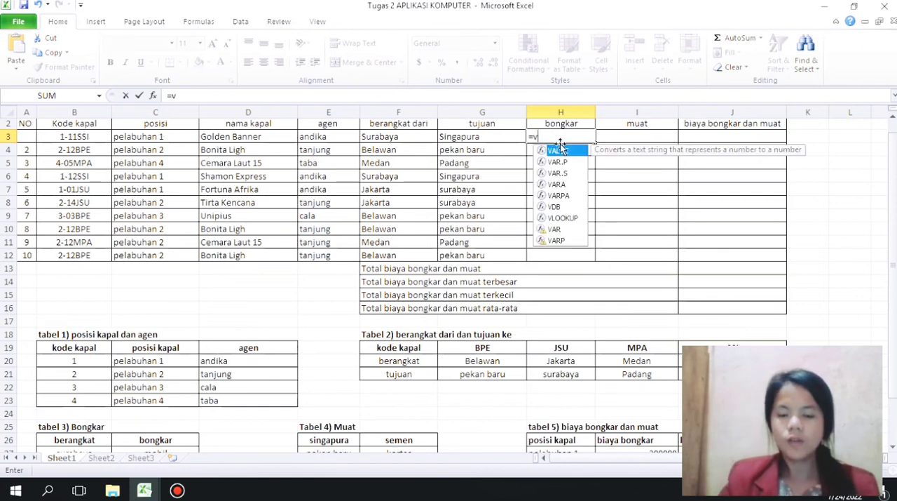
pyautogui.write('lookup')
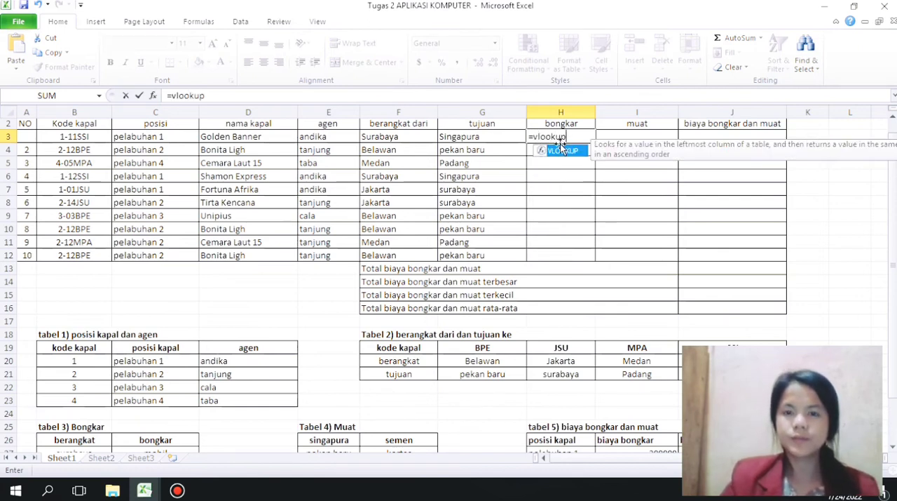
pyautogui.write('(')
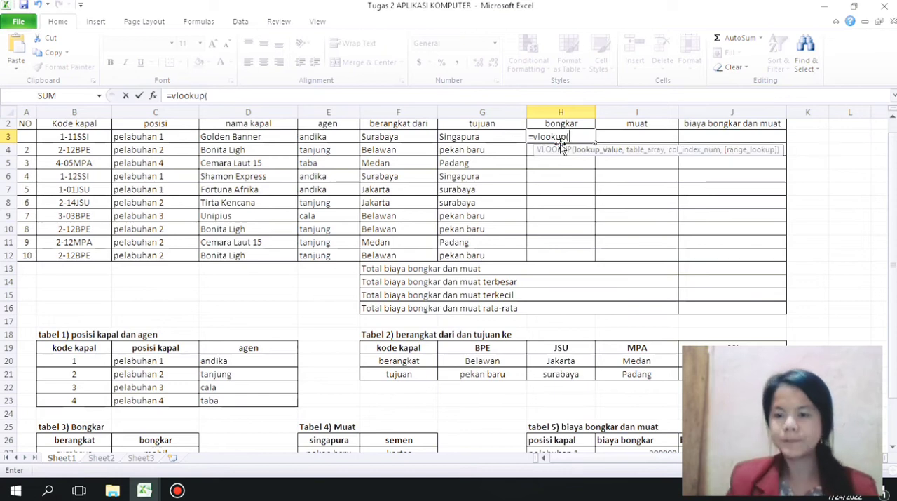
pyautogui.click(395, 136)
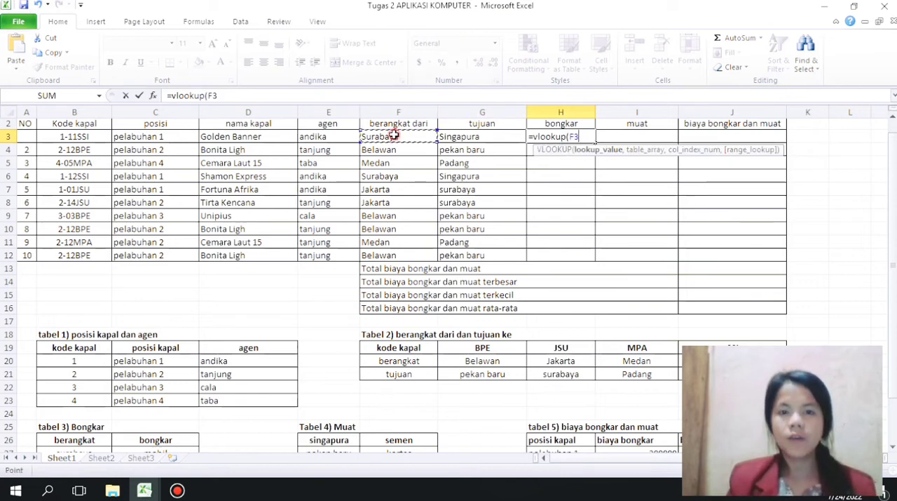
pyautogui.write(',')
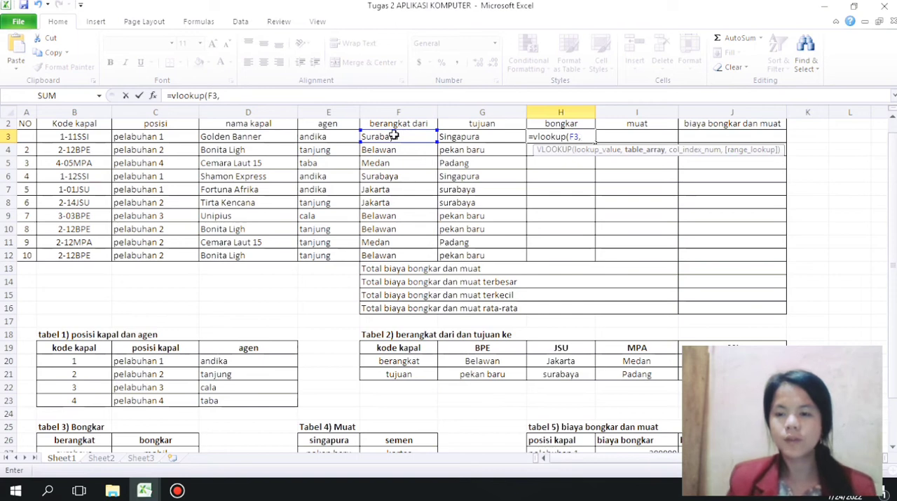
# Step: Complete the H3 formula with absolute range $B$26:$C$30 from tabel 3, column index 2 and range lookup 0, and fill it down to H12
pyautogui.moveTo(62, 440); pyautogui.dragTo(169, 444)
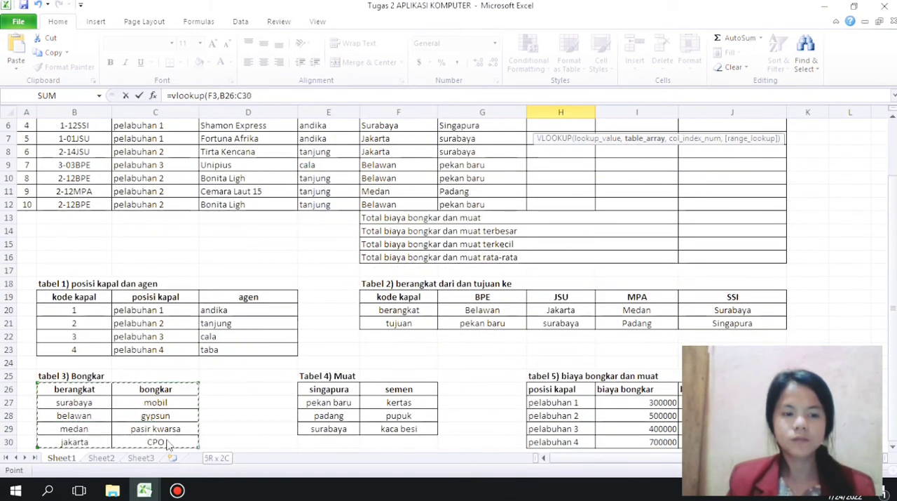
pyautogui.press('F4')
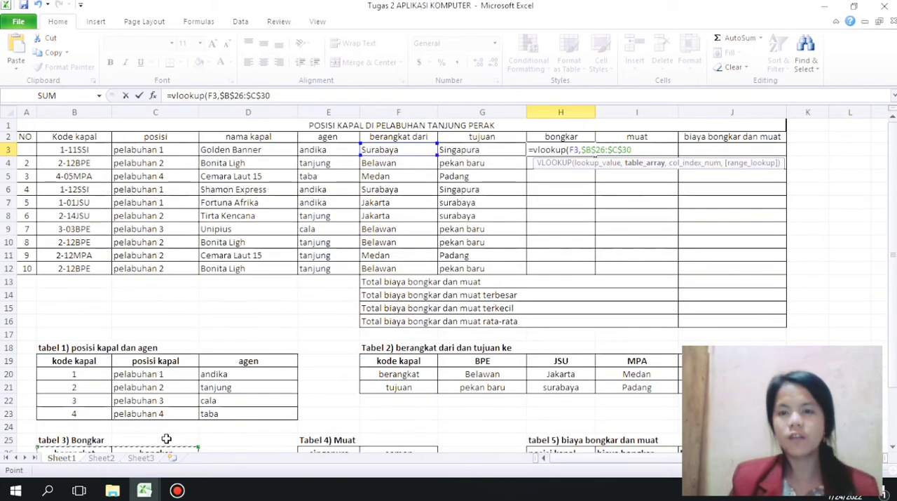
pyautogui.write(',2')
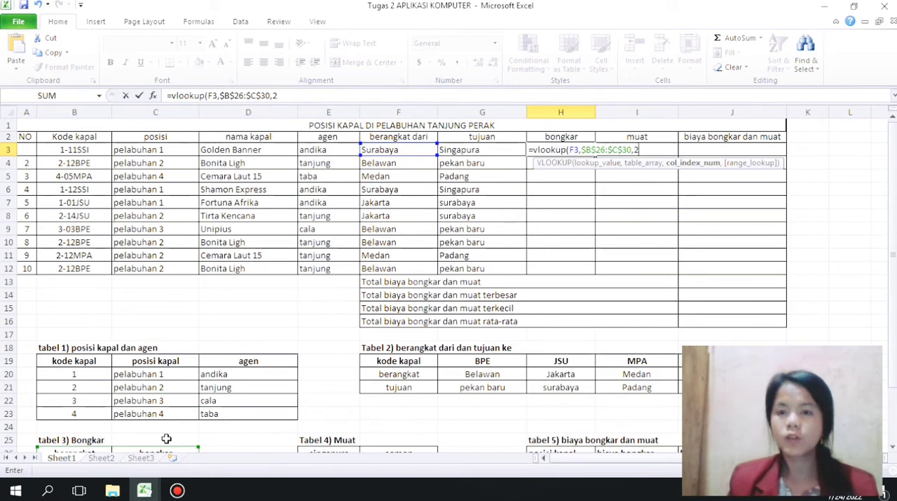
pyautogui.write(',0)')
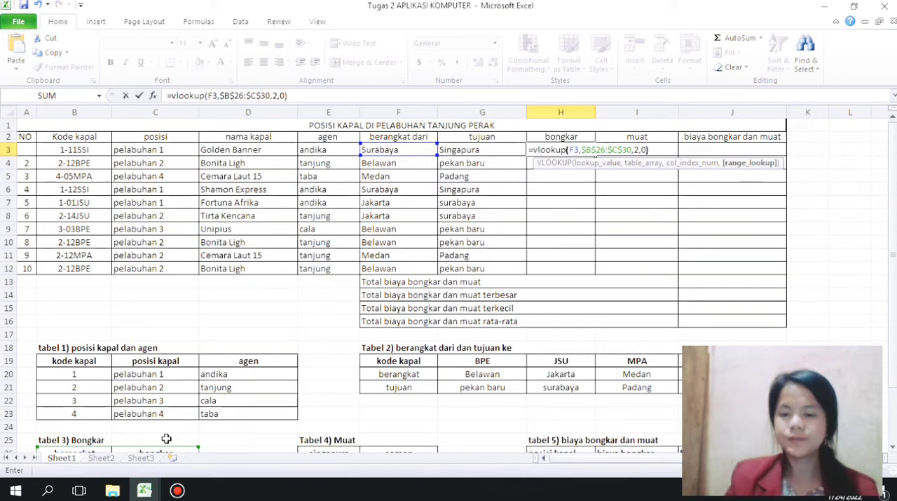
pyautogui.press('Return')
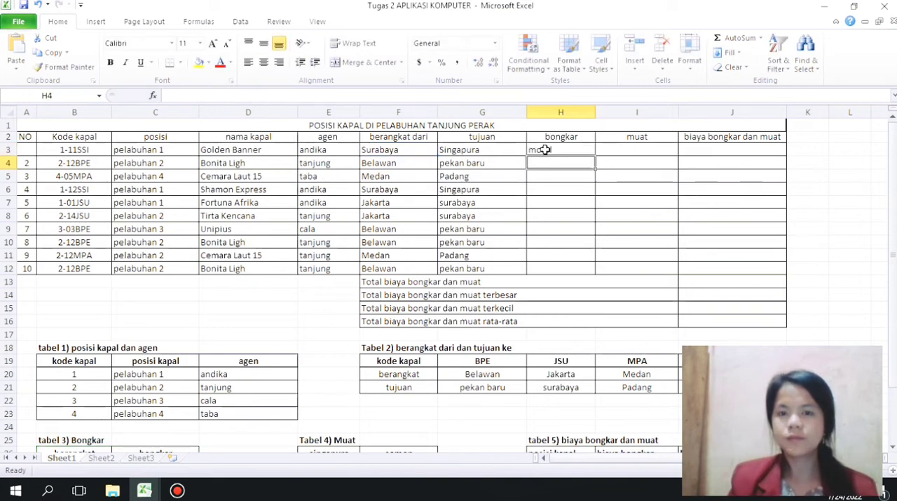
pyautogui.moveTo(894, 208)
pyautogui.mouseDown()
pyautogui.moveTo(896, 242)
pyautogui.moveTo(893, 216)
pyautogui.mouseUp()
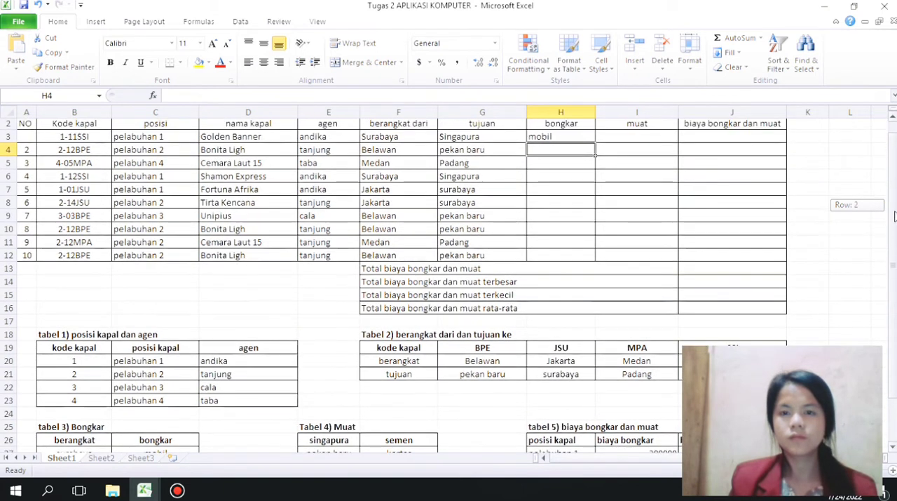
pyautogui.click(559, 136)
pyautogui.moveTo(595, 143); pyautogui.dragTo(587, 257)
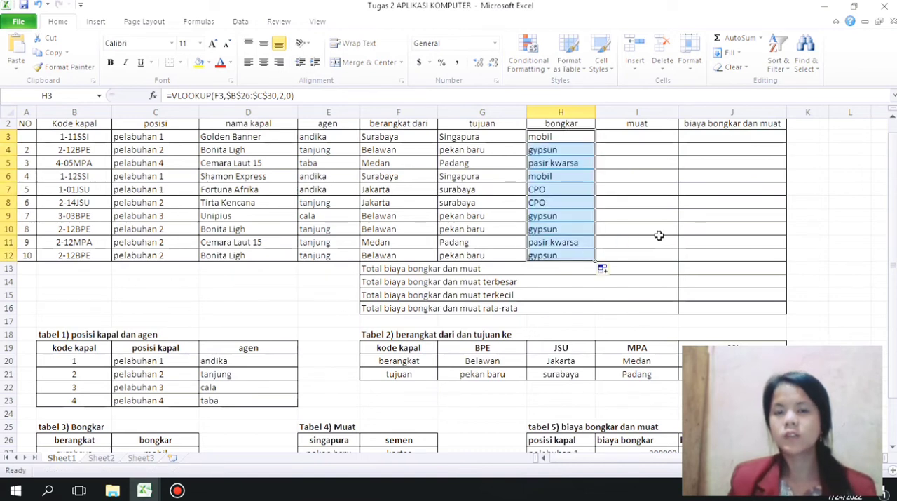
pyautogui.moveTo(893, 219)
pyautogui.mouseDown()
pyautogui.moveTo(893, 265)
pyautogui.moveTo(892, 215)
pyautogui.mouseUp()
pyautogui.click(677, 151)
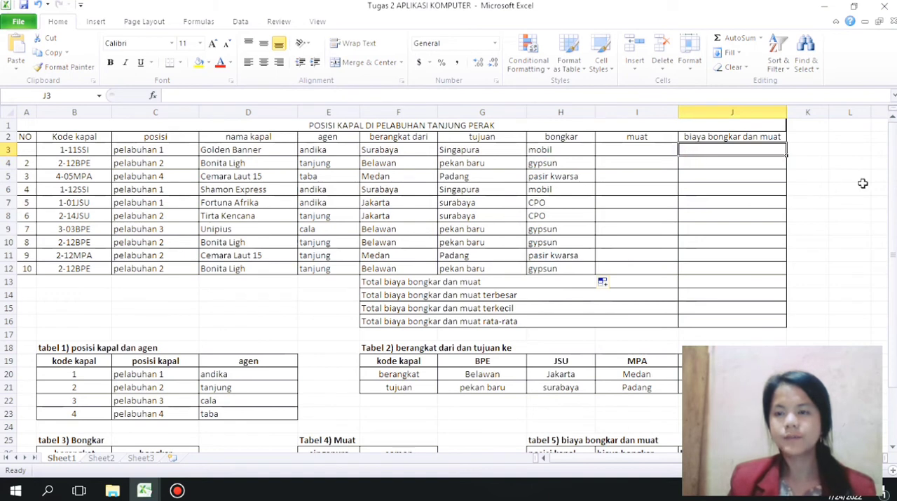
pyautogui.moveTo(893, 215); pyautogui.dragTo(892, 223)
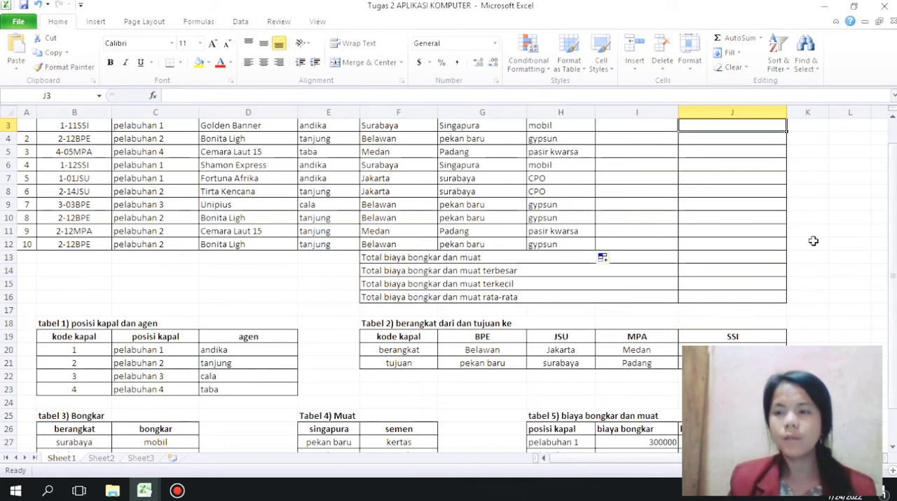
pyautogui.scroll(1, 894, 214)
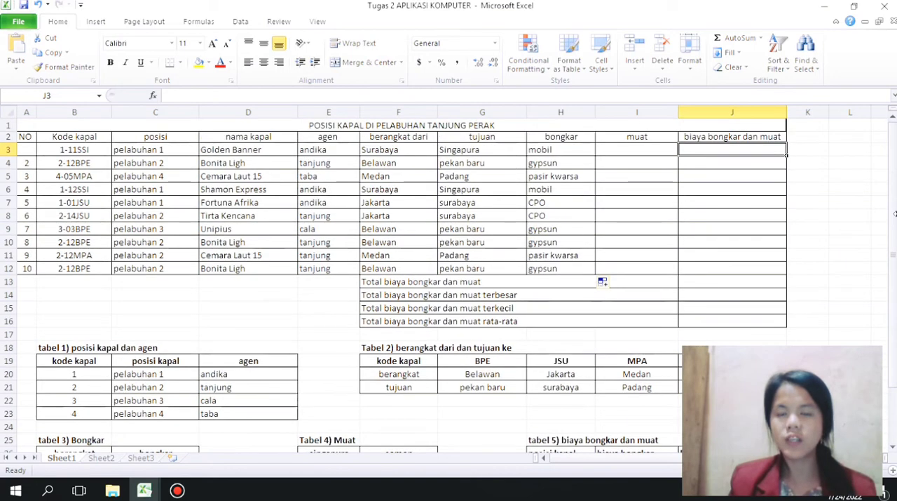
pyautogui.moveTo(894, 185); pyautogui.dragTo(895, 202)
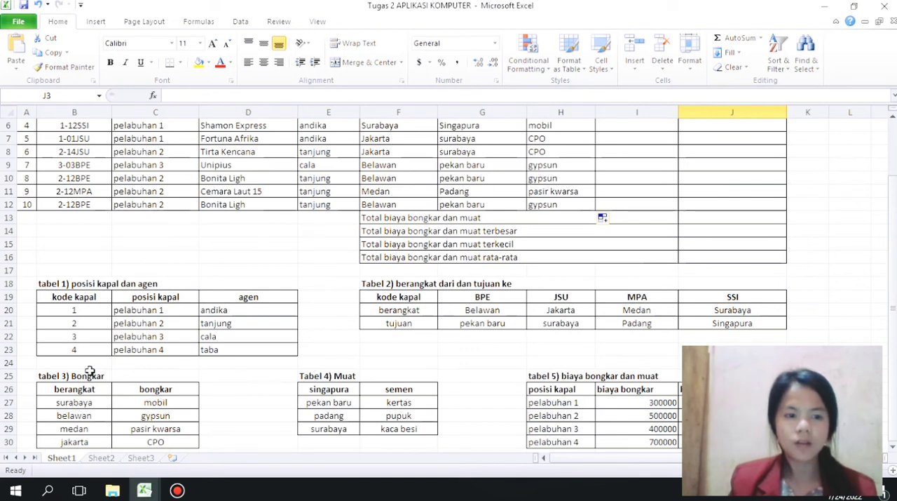
pyautogui.moveTo(893, 295); pyautogui.dragTo(895, 235)
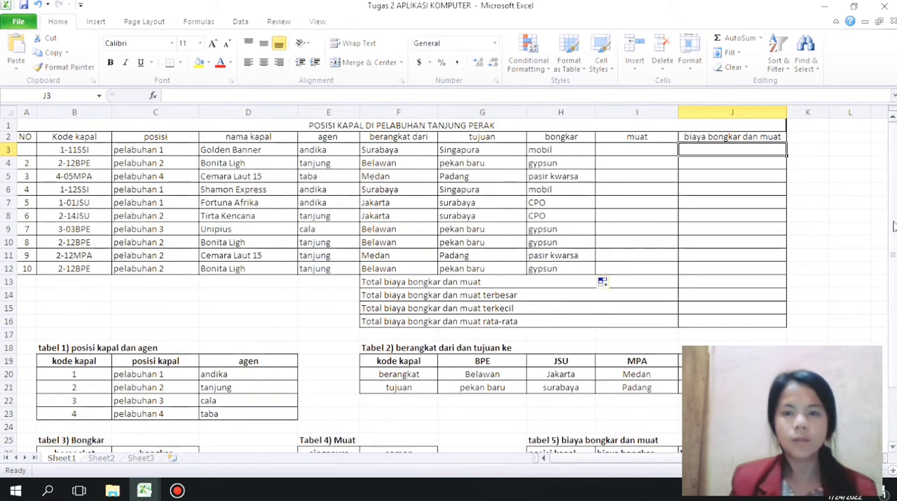
# Step: Start a VLOOKUP formula in I3 of the muat column with G3 as the lookup value
pyautogui.click(614, 151)
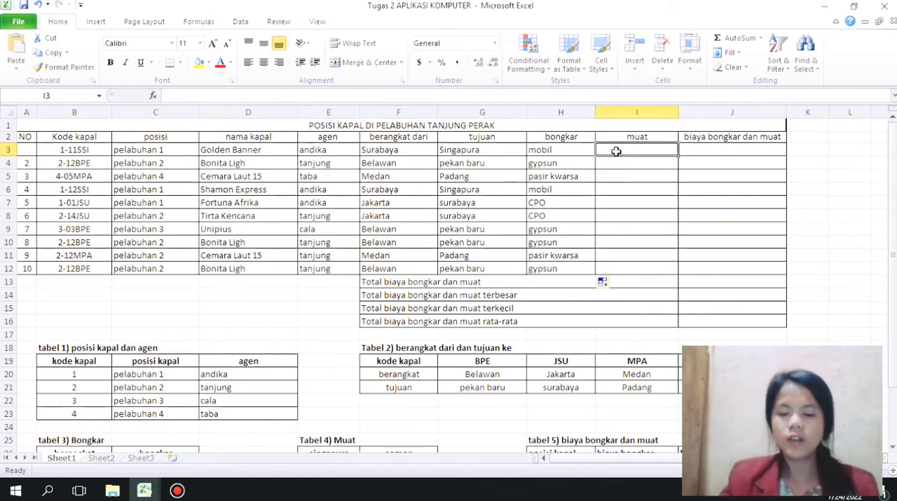
pyautogui.write('=')
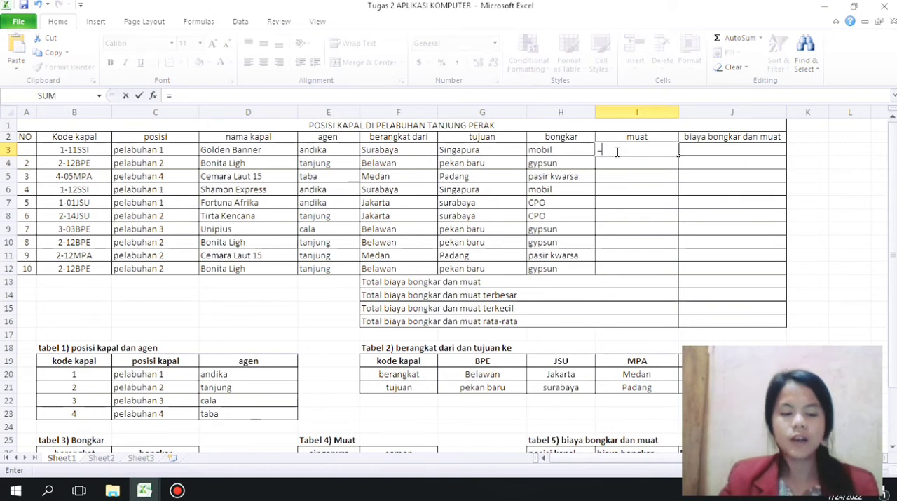
pyautogui.write('vlookup')
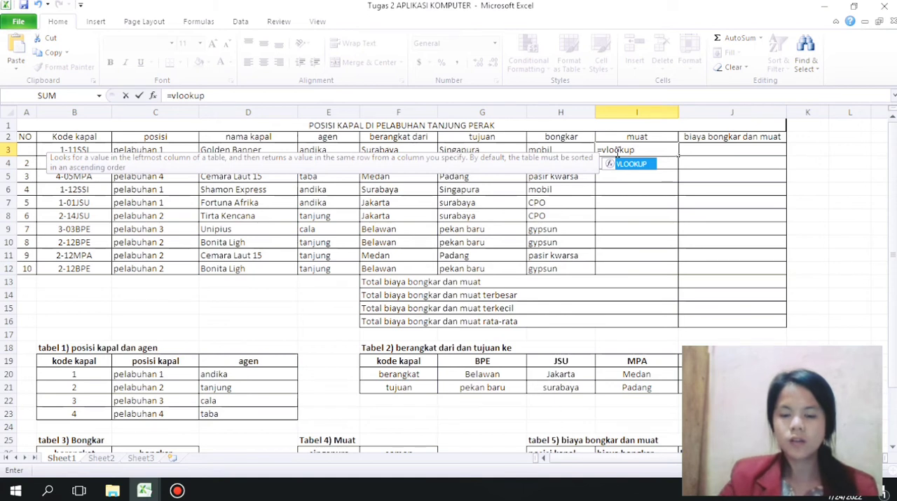
pyautogui.write('(')
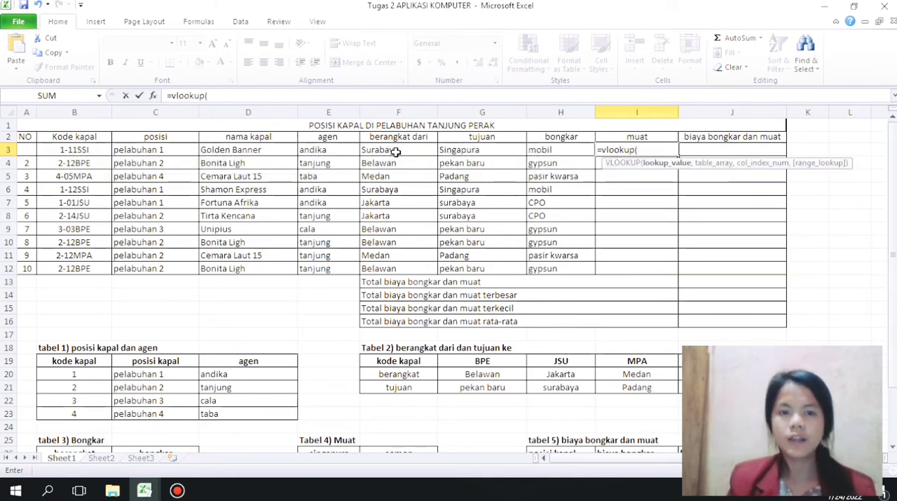
pyautogui.click(482, 150)
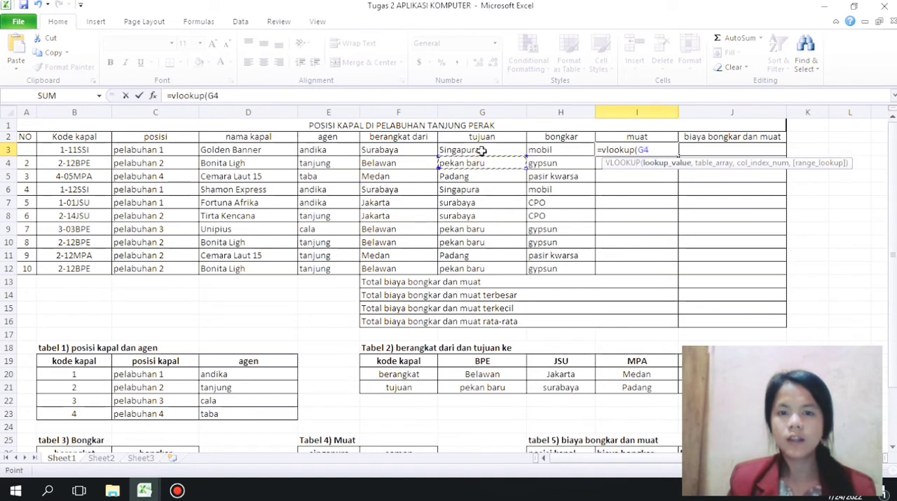
pyautogui.write(':G,')
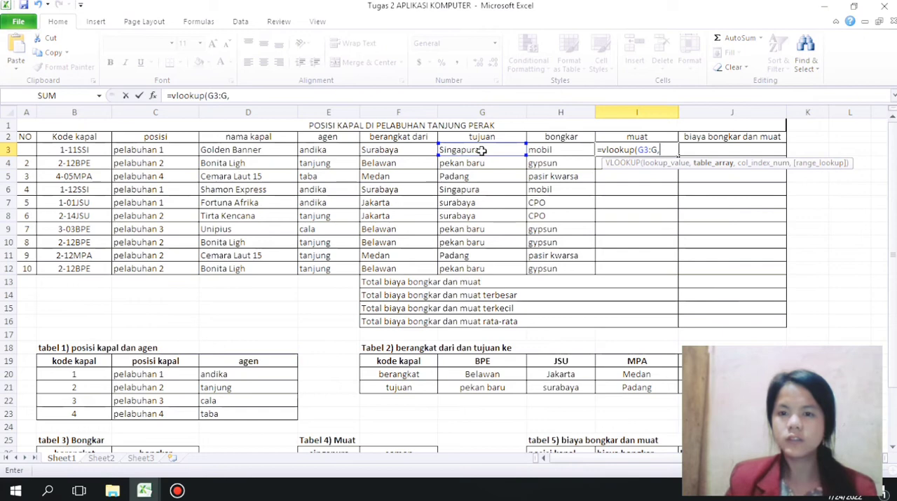
pyautogui.press('BackSpace')
pyautogui.press('BackSpace')
pyautogui.press('BackSpace')
pyautogui.write(',')
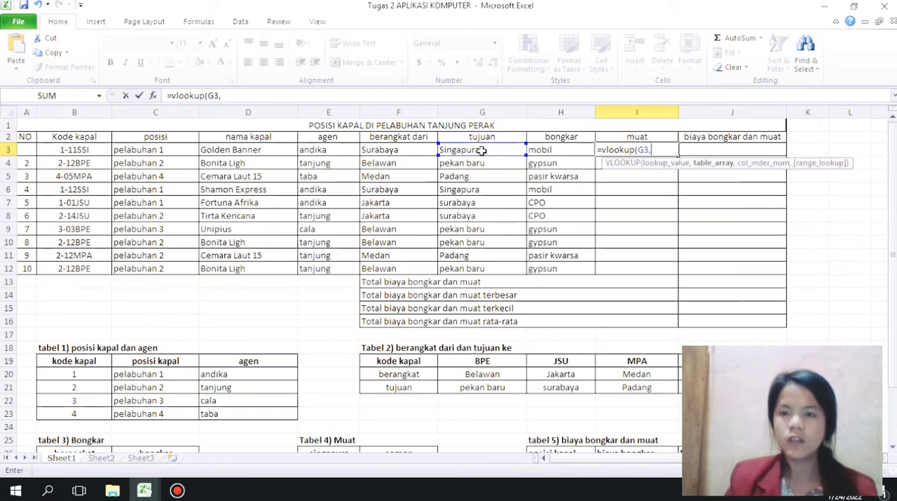
# Step: Complete the I3 formula with absolute range $E$26:$F$29 from Tabel 4, column index 2 and range lookup 0, and fill it down to I12
pyautogui.moveTo(892, 202); pyautogui.dragTo(893, 214)
pyautogui.moveTo(317, 389); pyautogui.dragTo(405, 430)
pyautogui.press('F4')
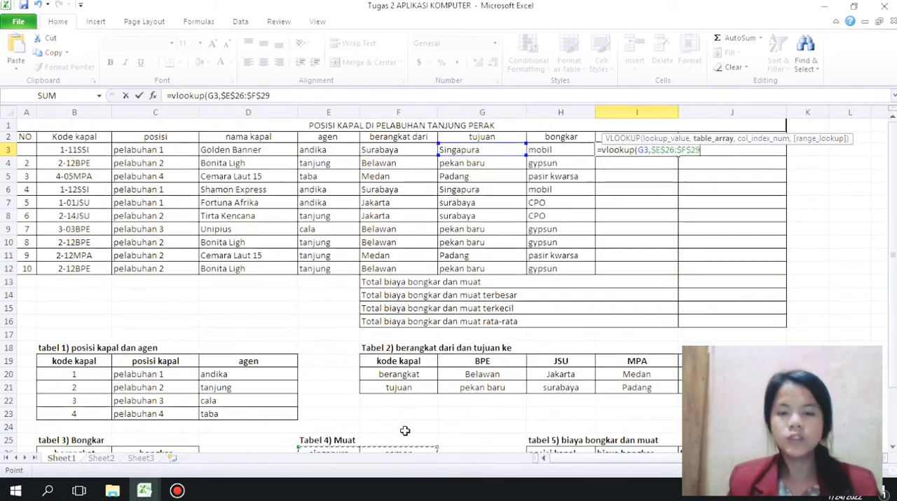
pyautogui.write(',')
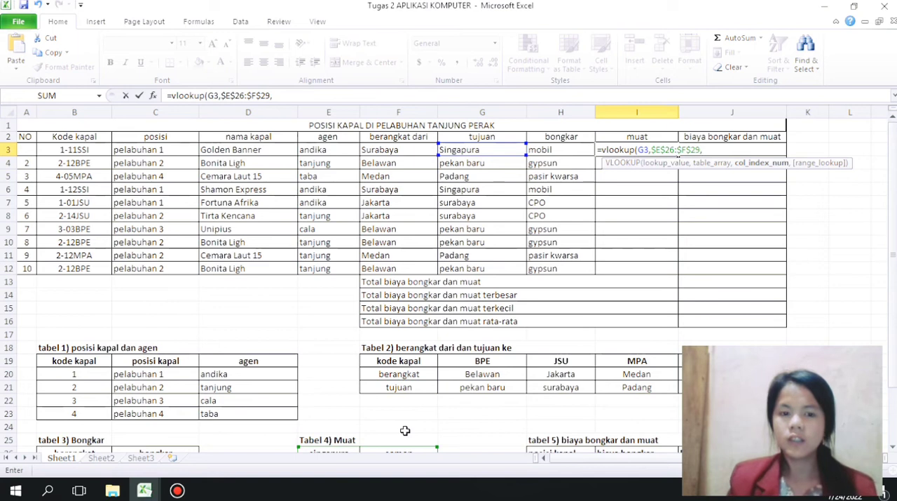
pyautogui.write('2,')
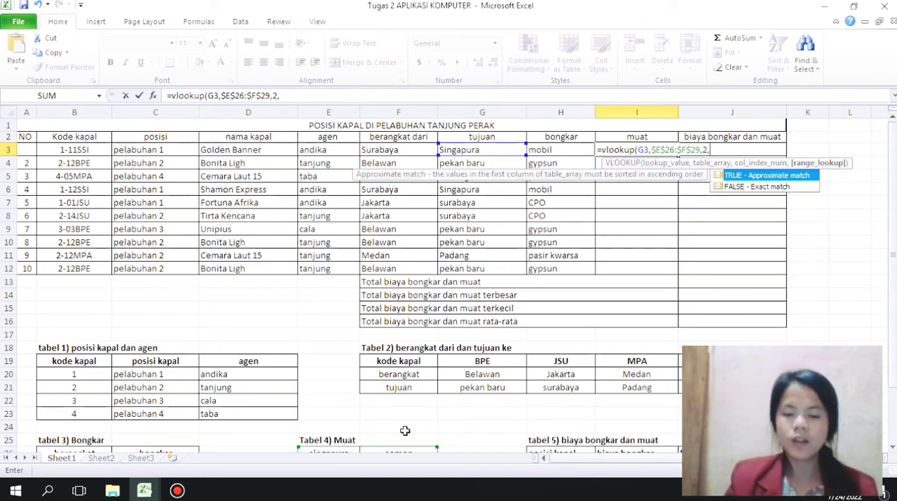
pyautogui.write('0)')
pyautogui.press('Return')
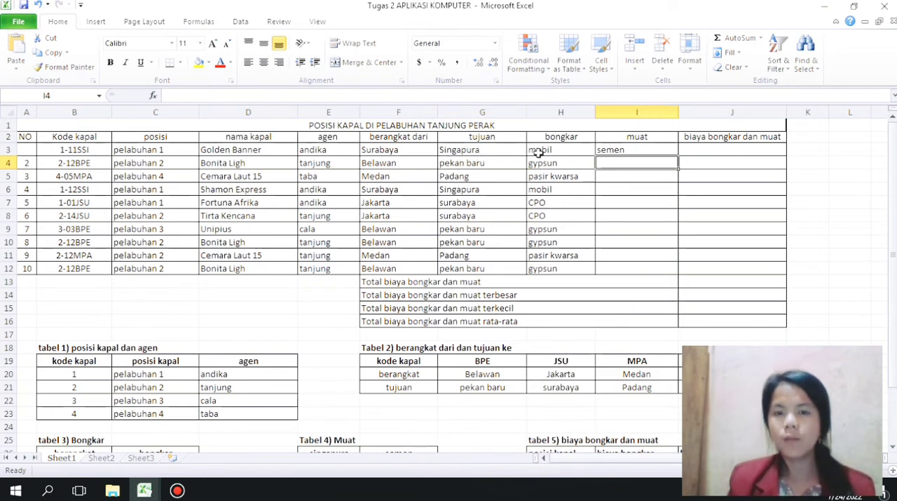
pyautogui.click(612, 150)
pyautogui.moveTo(678, 155); pyautogui.dragTo(666, 268)
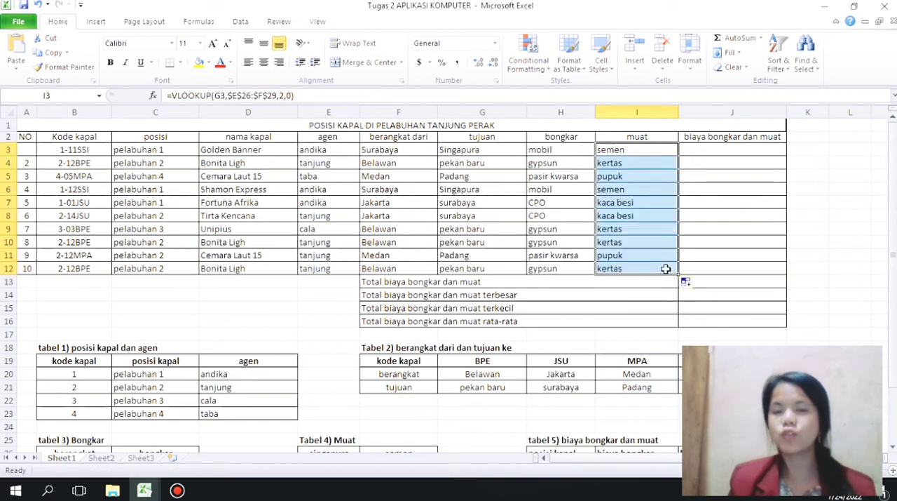
# Step: Start a VLOOKUP formula in J3 of the biaya bongkar dan muat column with C3 as the lookup value
pyautogui.click(709, 152)
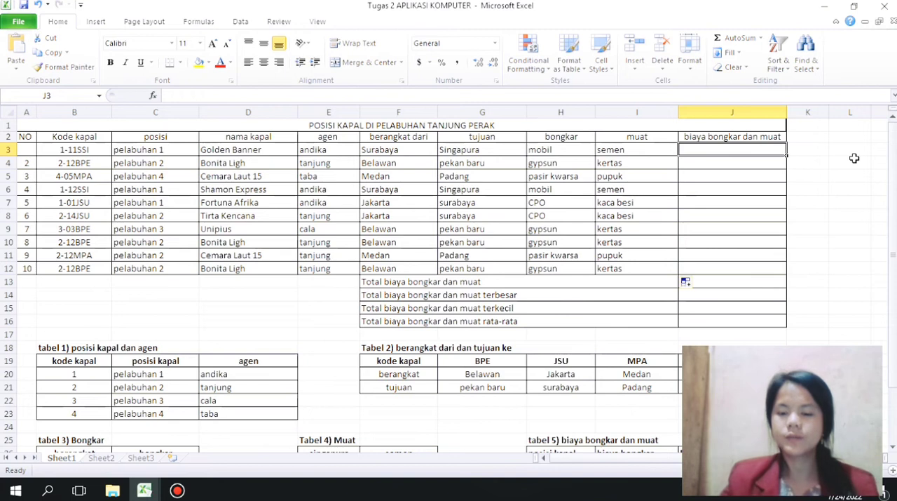
pyautogui.write('=vlookup')
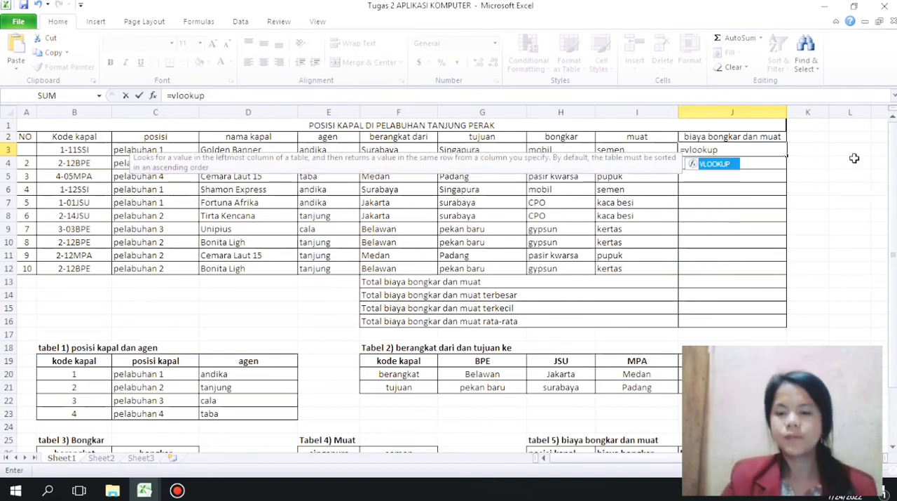
pyautogui.write('(')
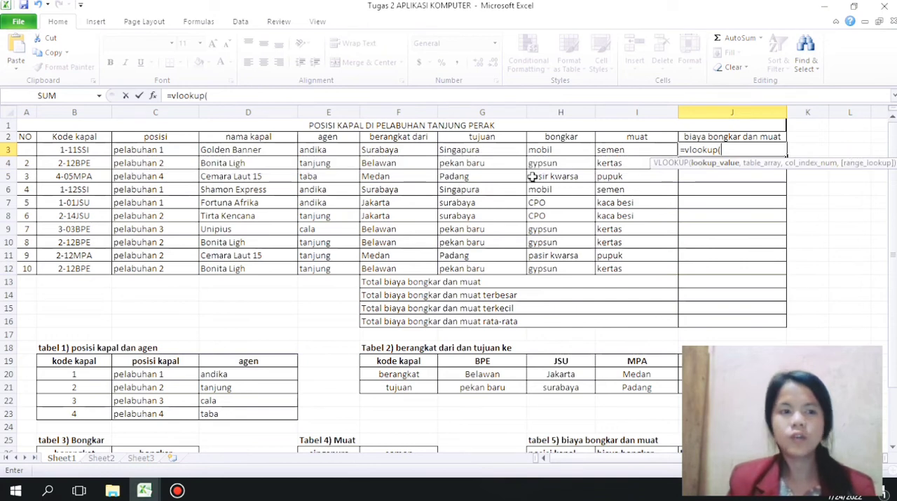
pyautogui.click(82, 148)
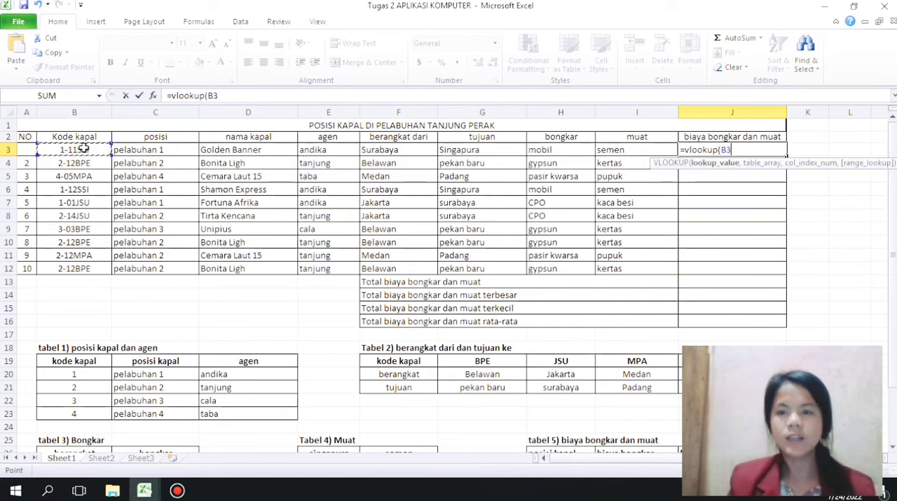
pyautogui.click(128, 148)
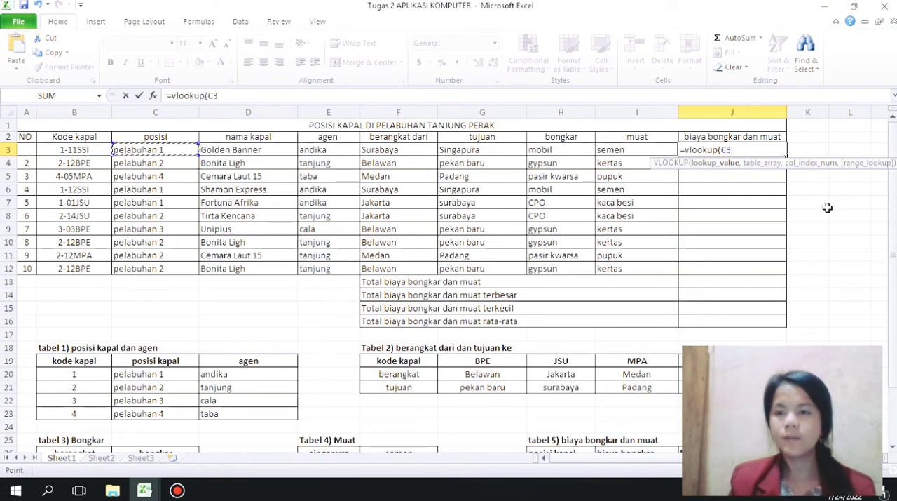
pyautogui.write(',')
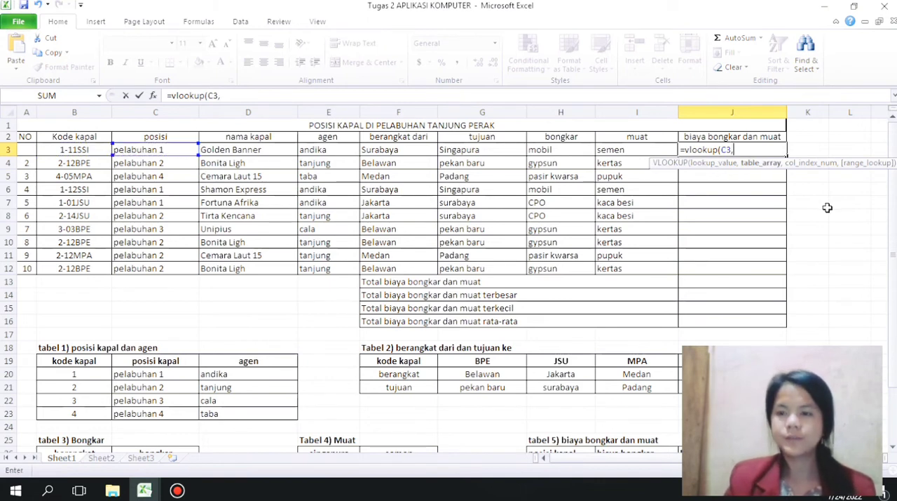
# Step: Give the J3 VLOOKUP the absolute range $H$27:$J$30 from tabel 5, column index 2 and range lookup 0
pyautogui.moveTo(894, 218); pyautogui.dragTo(895, 309)
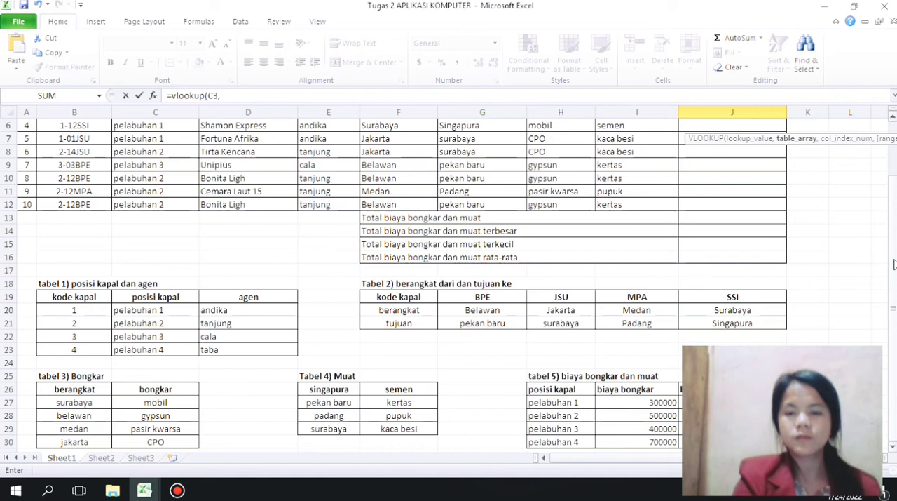
pyautogui.moveTo(553, 401); pyautogui.dragTo(628, 441)
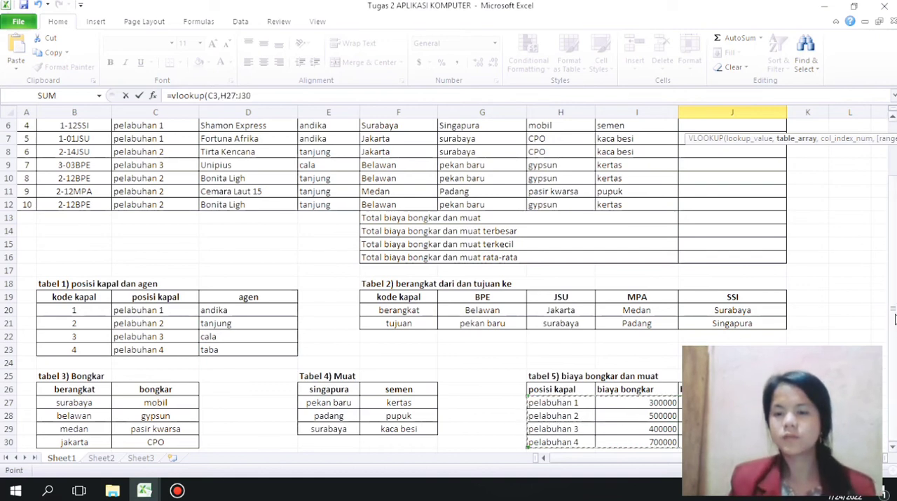
pyautogui.moveTo(892, 326); pyautogui.dragTo(894, 274)
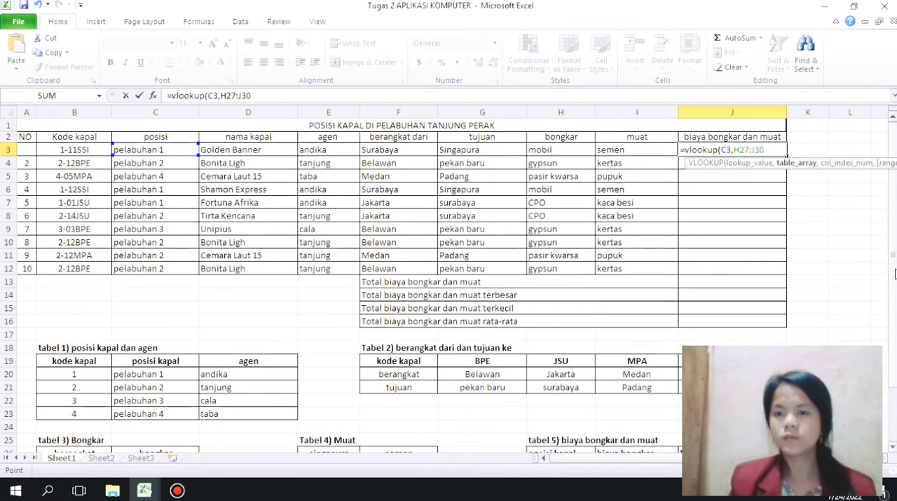
pyautogui.press('F4')
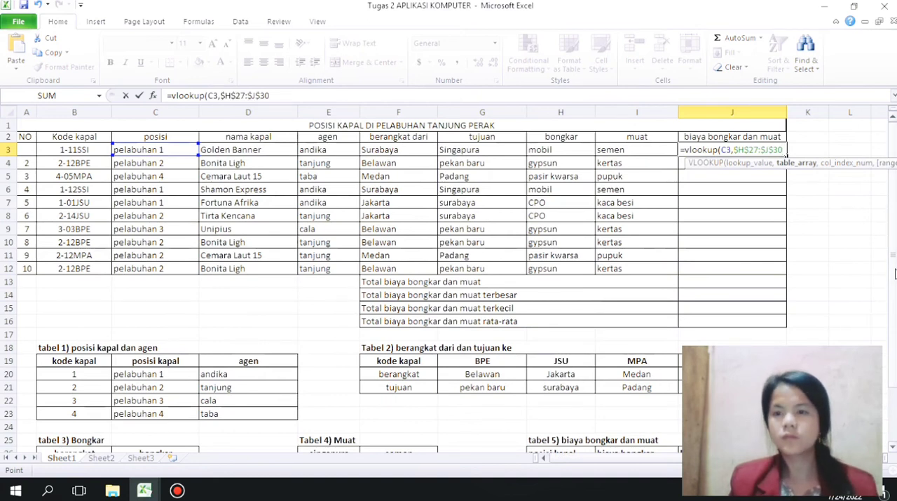
pyautogui.write(',')
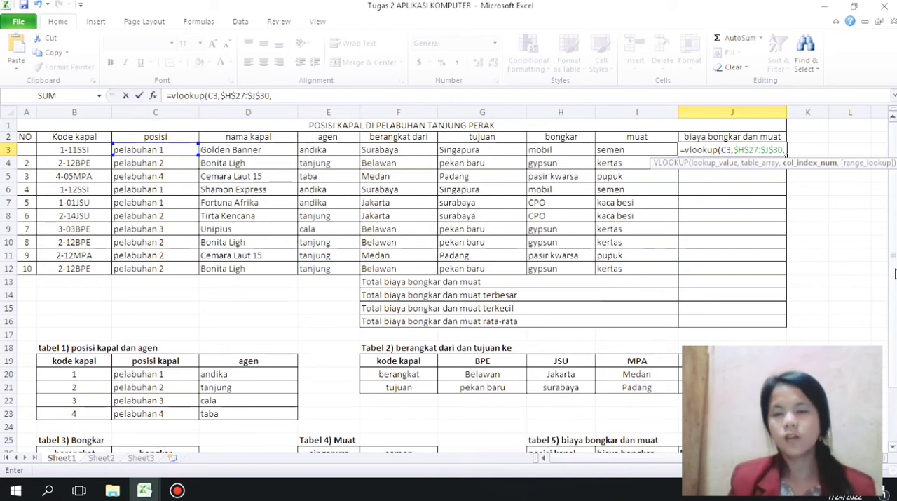
pyautogui.write('2,0')
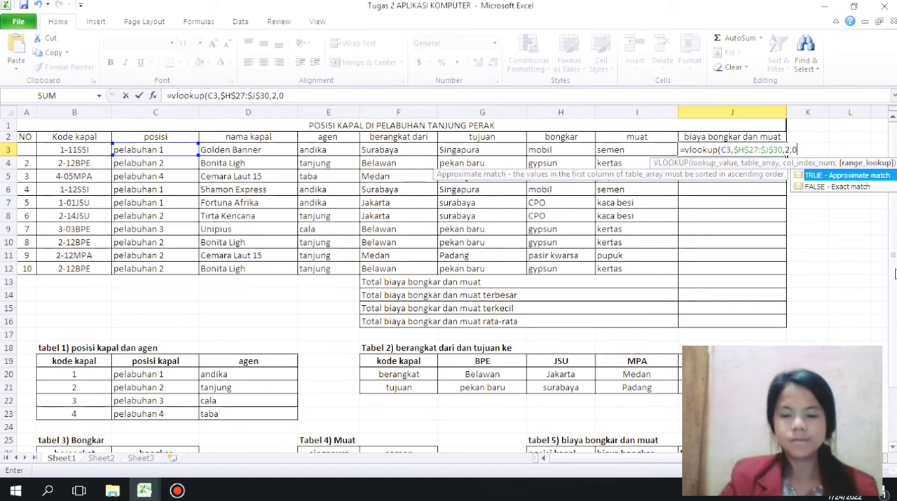
pyautogui.write(')+')
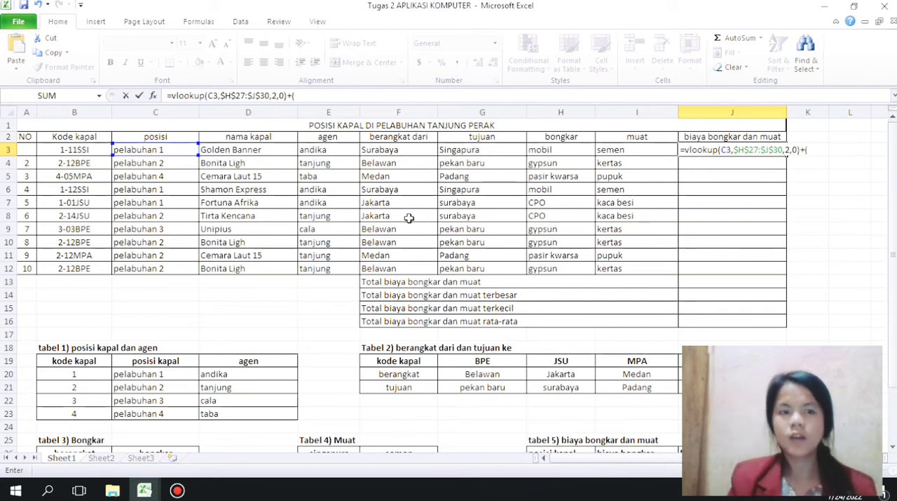
pyautogui.write('(c3,')
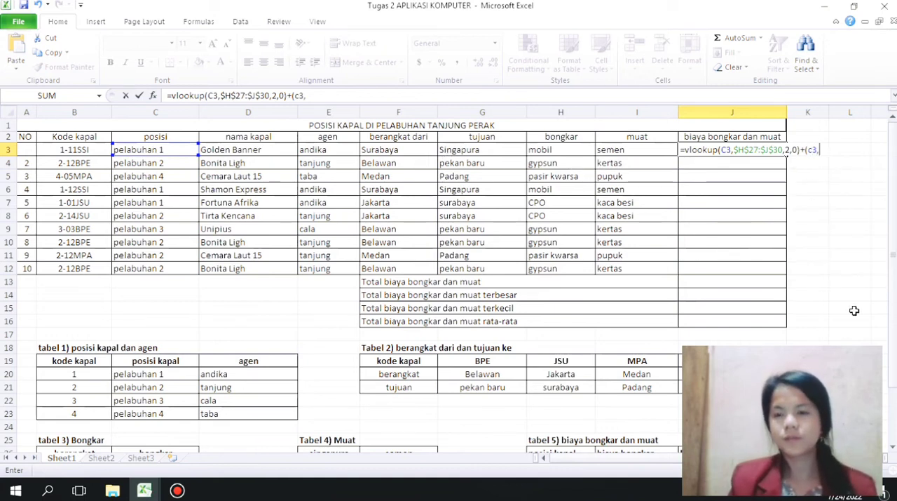
# Step: Try to add the second term (c3,$H$27:$J$30,3,0) to the J3 formula and enter it
pyautogui.moveTo(894, 256); pyautogui.dragTo(893, 270)
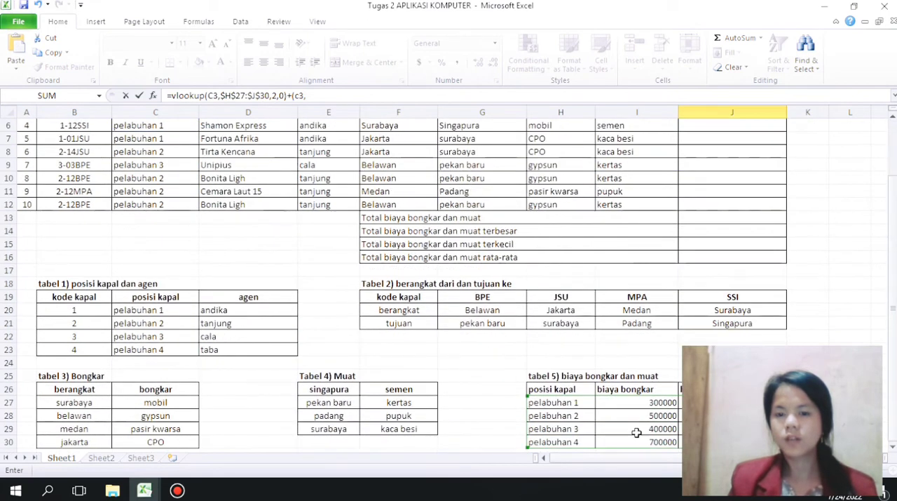
pyautogui.moveTo(567, 404); pyautogui.dragTo(678, 441)
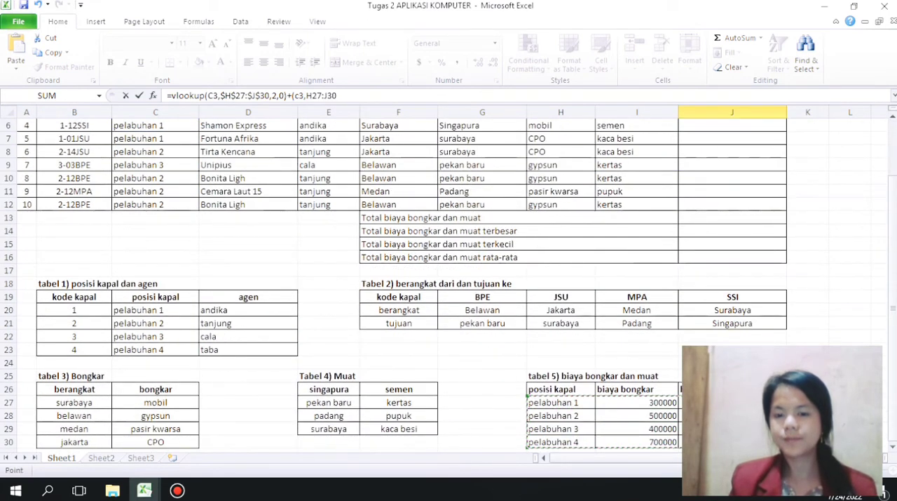
pyautogui.press('F4')
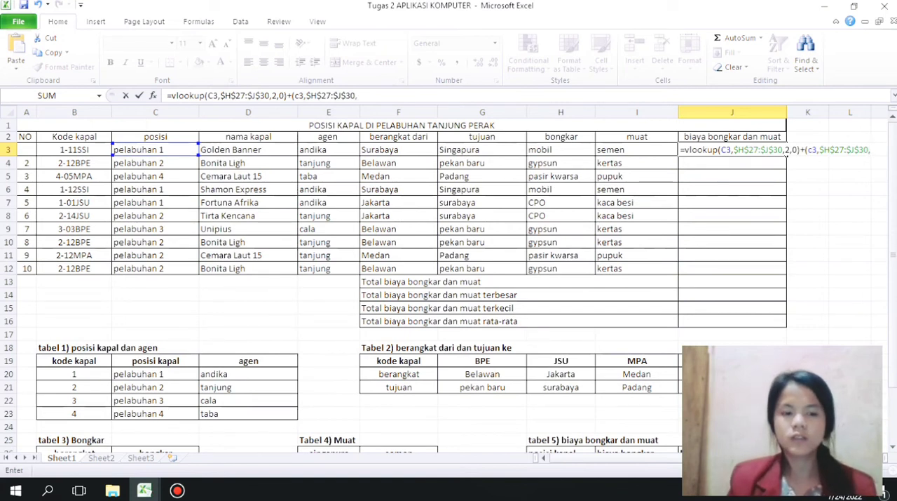
pyautogui.write(',3,)')
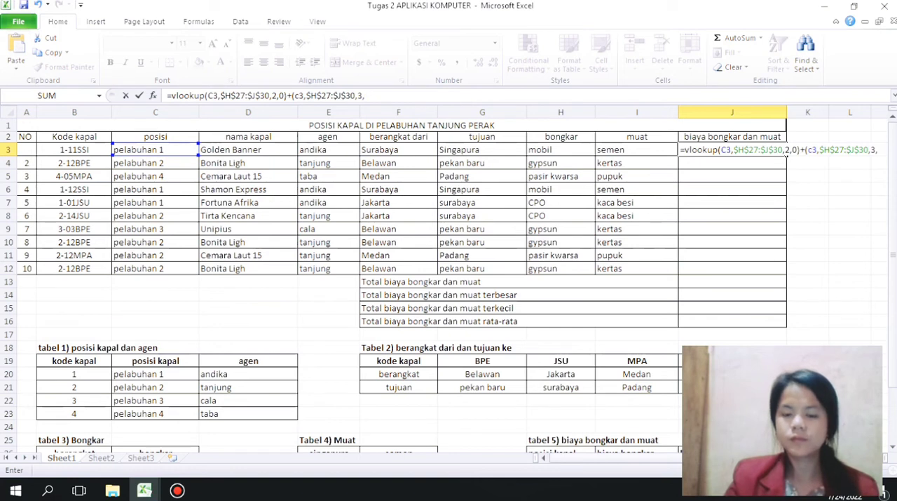
pyautogui.press('Return')
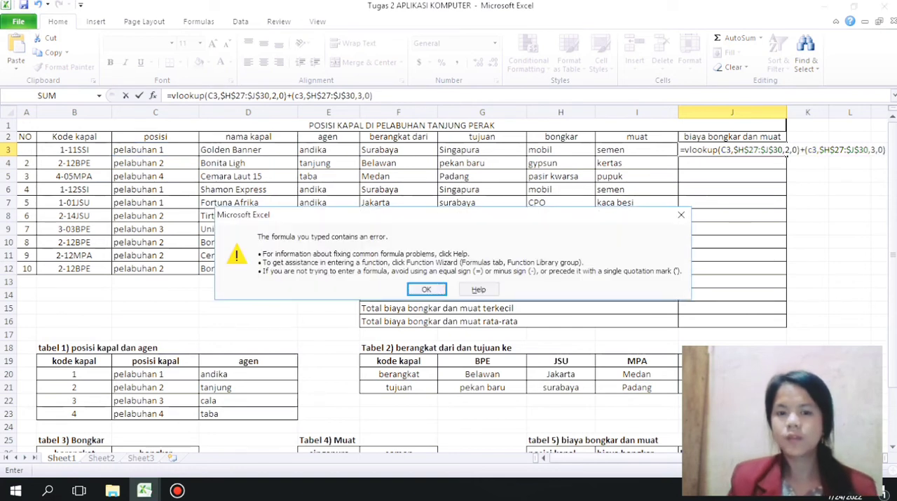
pyautogui.click(420, 289)
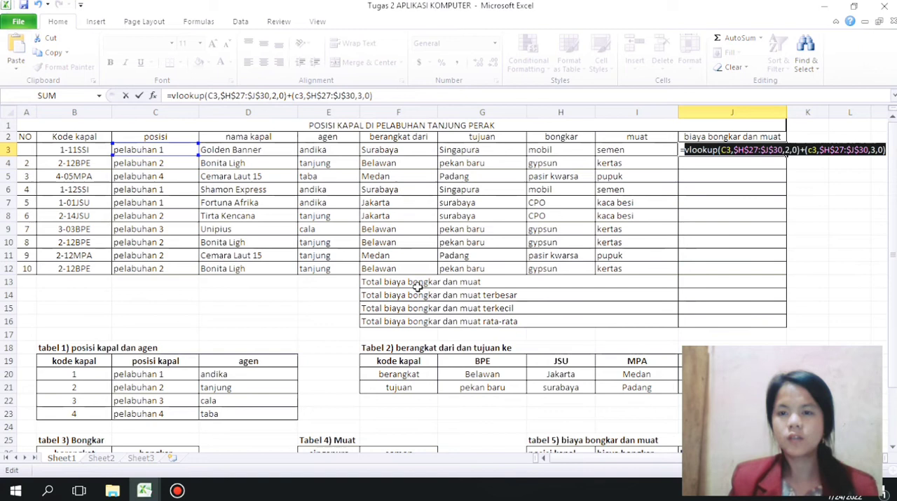
pyautogui.click(176, 490)
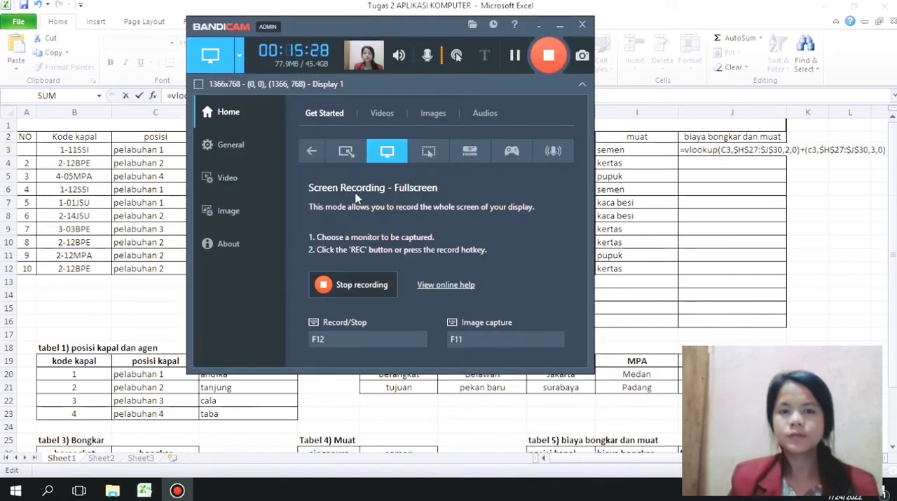
pyautogui.click(560, 25)
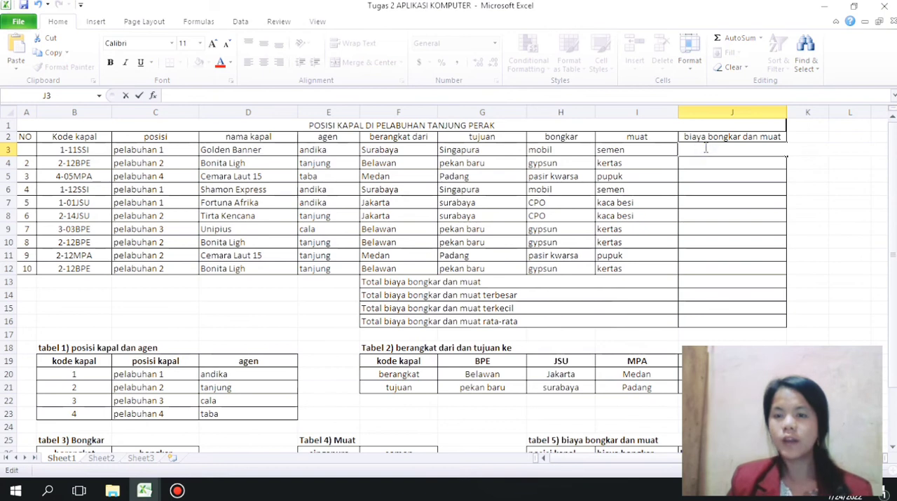
# Step: Write the J3 formula anew, beginning with a VLOOKUP that uses C3 as the lookup value
pyautogui.write('=vlookup')
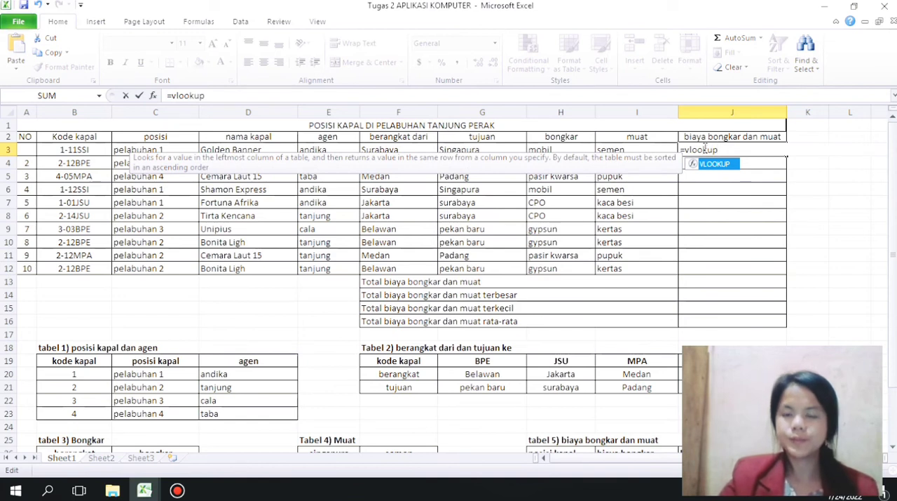
pyautogui.write('(')
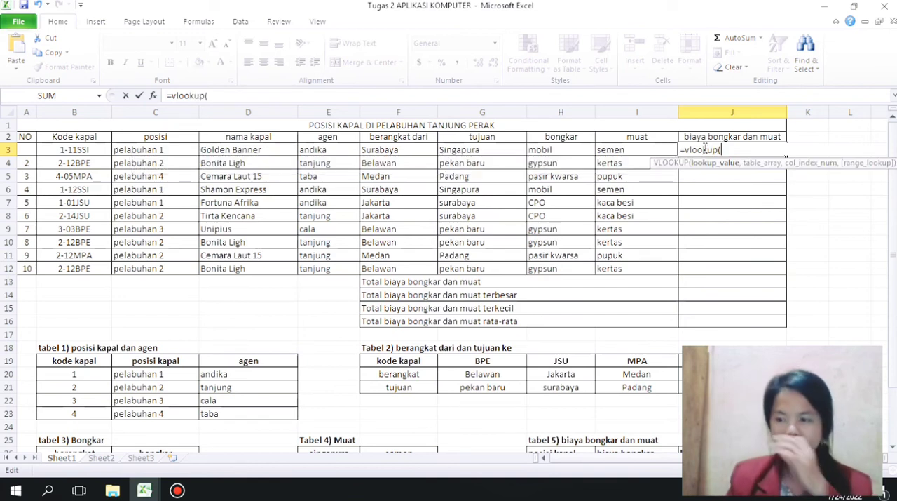
pyautogui.write('c3')
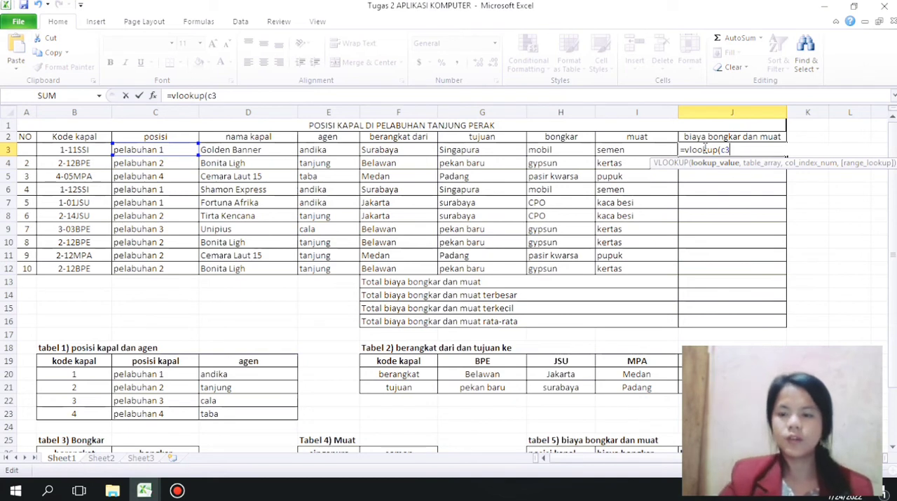
pyautogui.write(',')
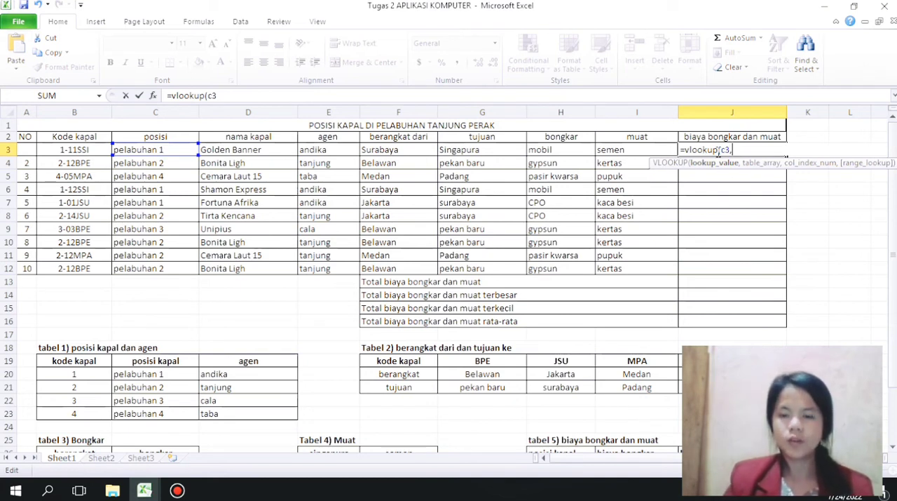
# Step: Complete the first VLOOKUP in J3 with absolute range $H$27:$J$30 from tabel 5, column index 2 and range lookup 0
pyautogui.moveTo(893, 175); pyautogui.dragTo(894, 205)
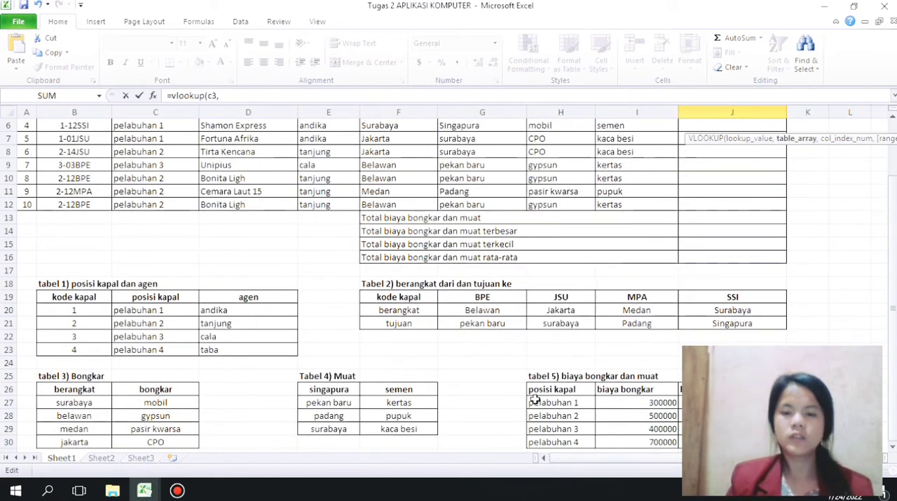
pyautogui.moveTo(534, 400); pyautogui.dragTo(694, 441)
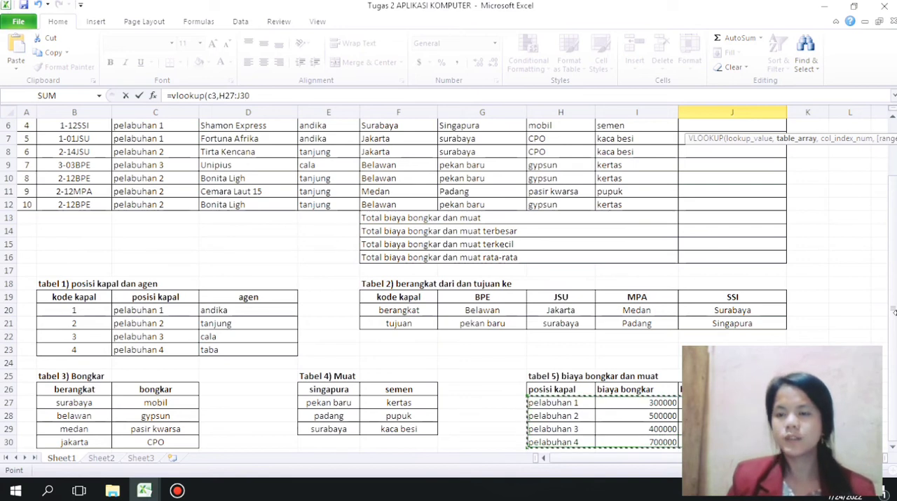
pyautogui.press('F4')
pyautogui.write(',2,0)')
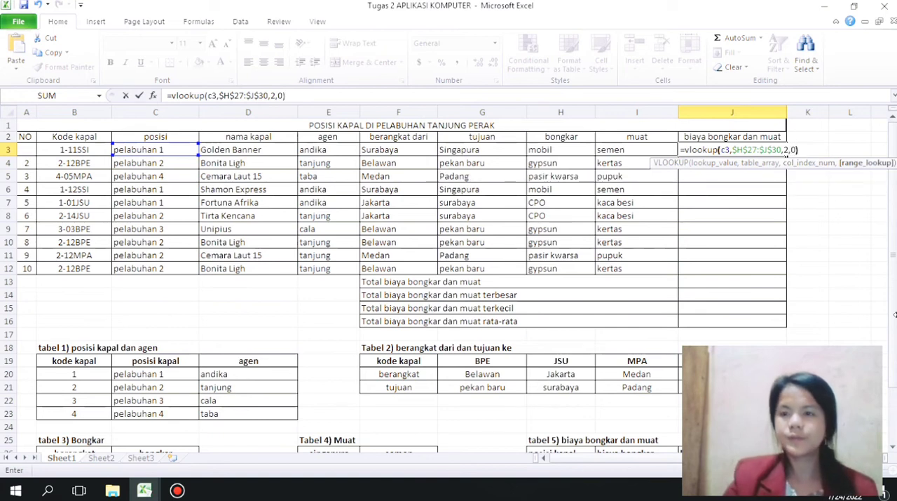
pyautogui.write('+')
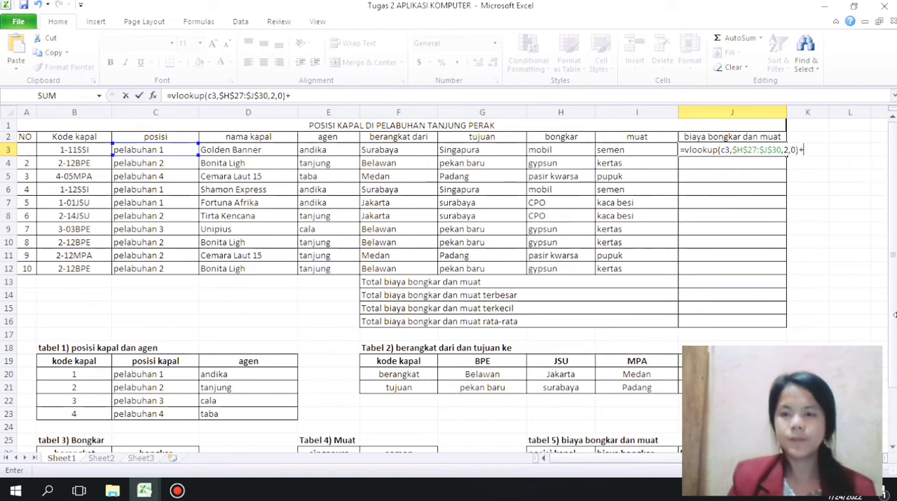
pyautogui.write('(')
pyautogui.write('vlookupo')
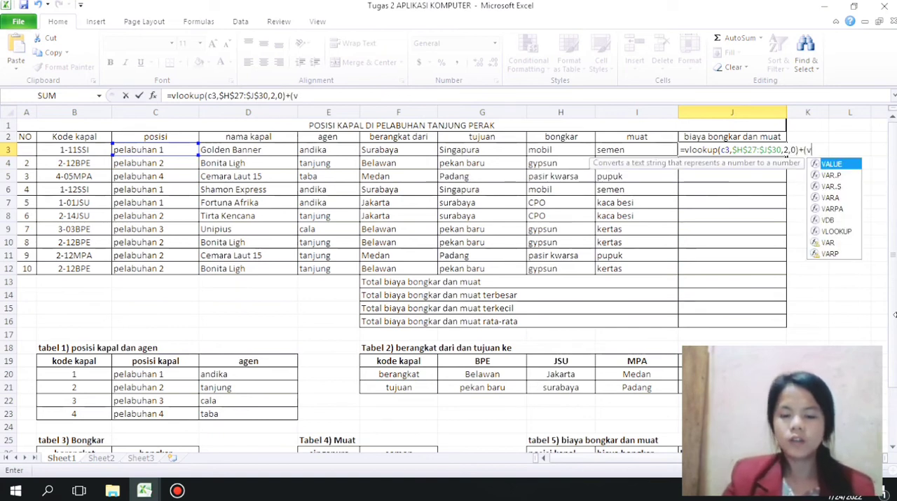
# Step: Extend the J3 formula with a plus sign and a second, parenthesized VLOOKUP that begins with C3
pyautogui.press('BackSpace')
pyautogui.write('(')
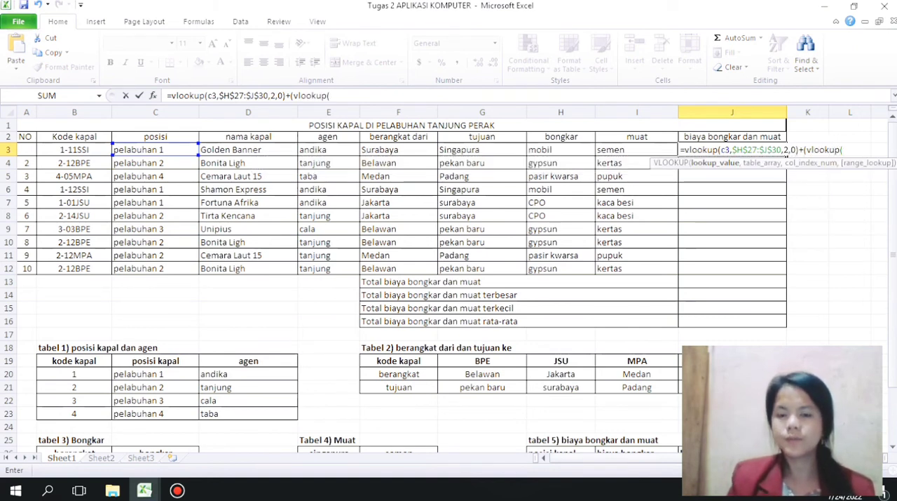
pyautogui.write('c3')
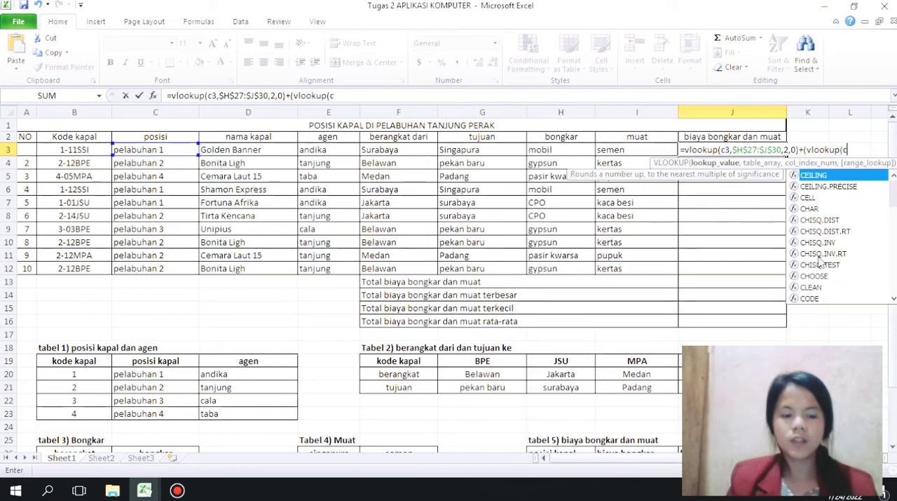
# Step: Give J3's second VLOOKUP the absolute tabel 5 range $H$27:$J$30, column index 3 and range lookup 0, and enter the formula
pyautogui.scroll(-1, 894, 290)
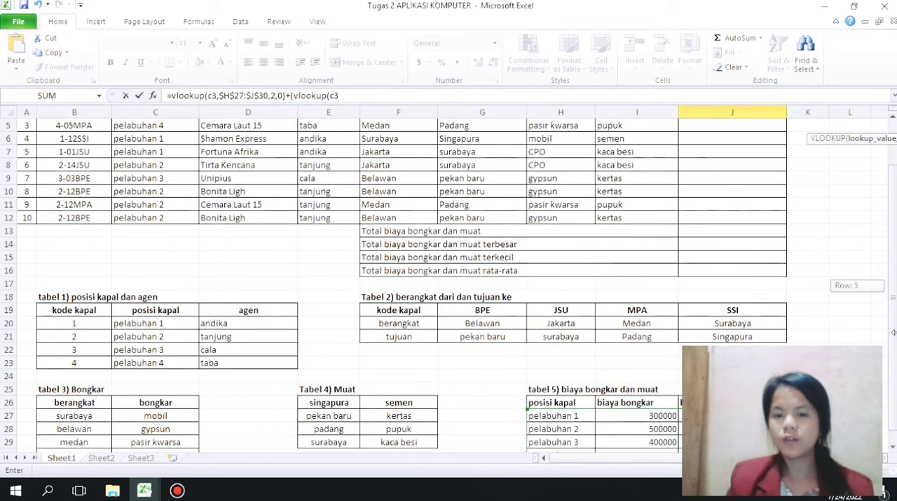
pyautogui.click(554, 424)
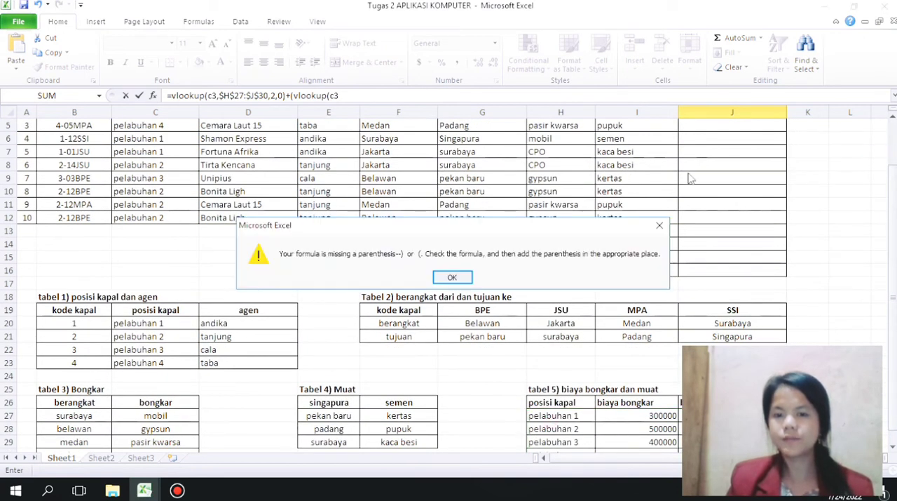
pyautogui.click(659, 225)
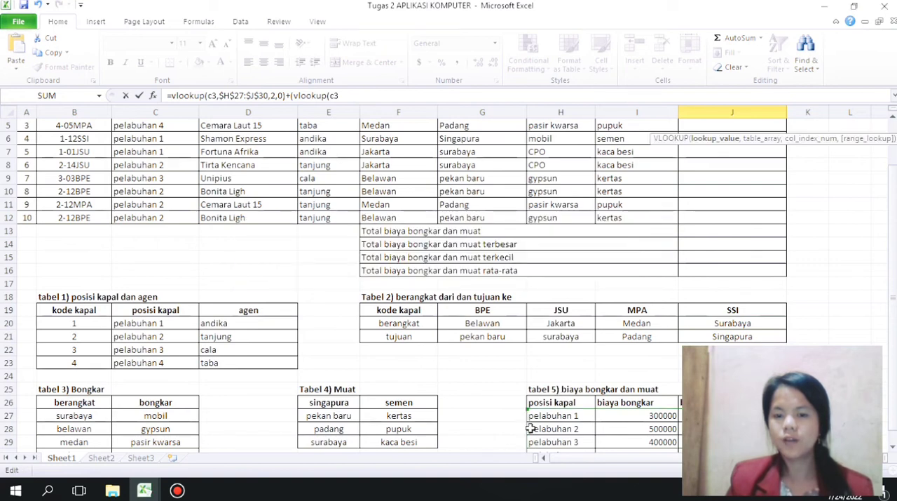
pyautogui.moveTo(533, 415); pyautogui.dragTo(645, 452)
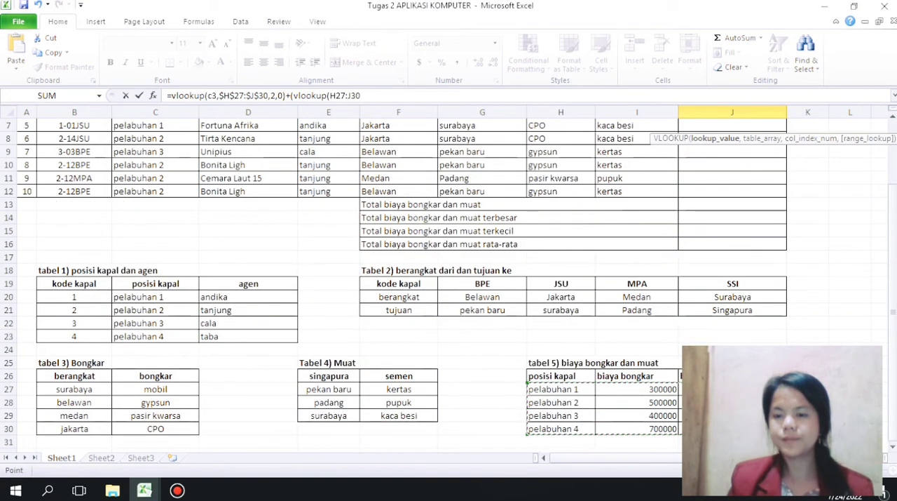
pyautogui.press('F4')
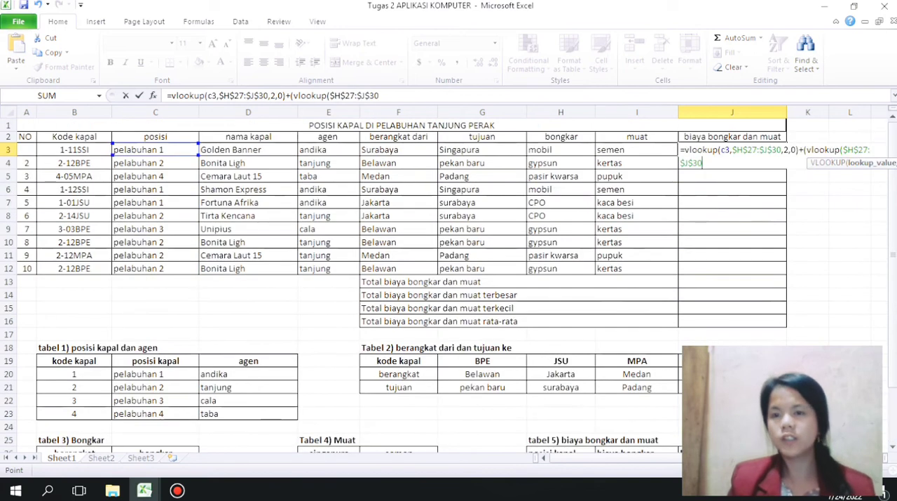
pyautogui.write(',3,0')
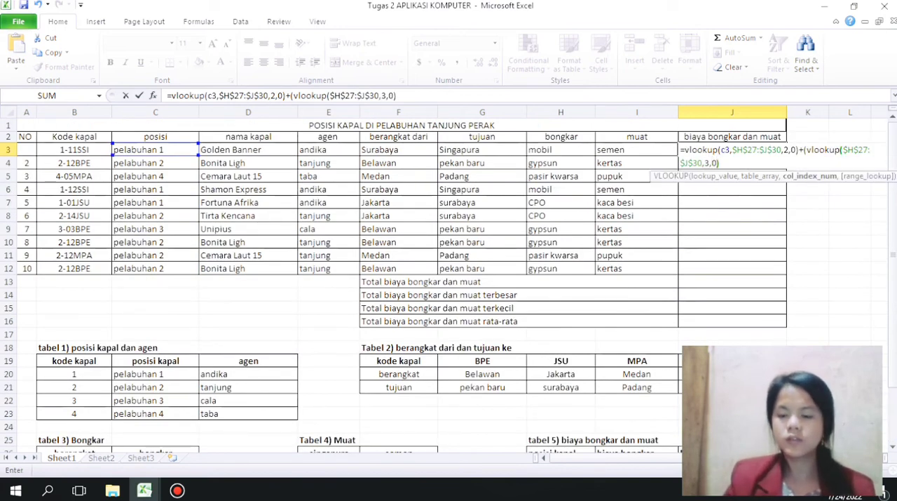
pyautogui.press('Return')
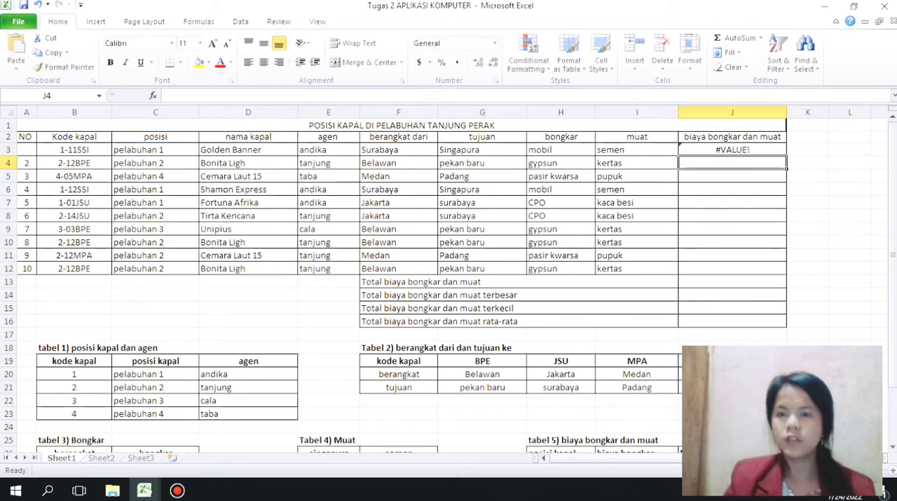
# Step: Try to fix the J3 formula by removing its last closing parenthesis, and accept the proposed correction
pyautogui.moveTo(775, 137); pyautogui.dragTo(767, 143)
pyautogui.click(767, 144)
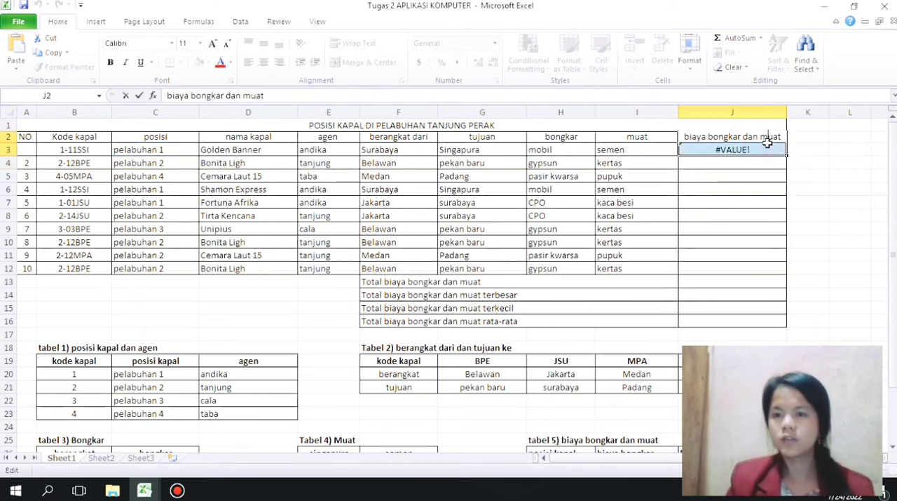
pyautogui.doubleClick(761, 148)
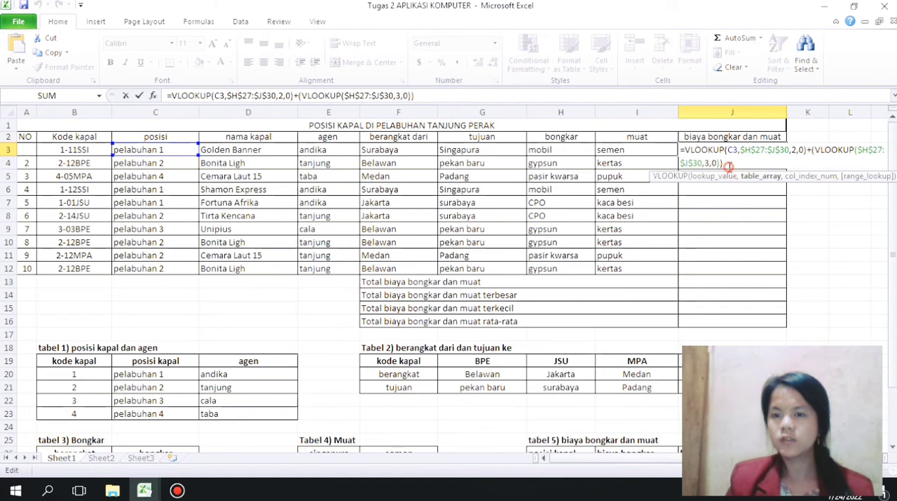
pyautogui.press('BackSpace')
pyautogui.press('Return')
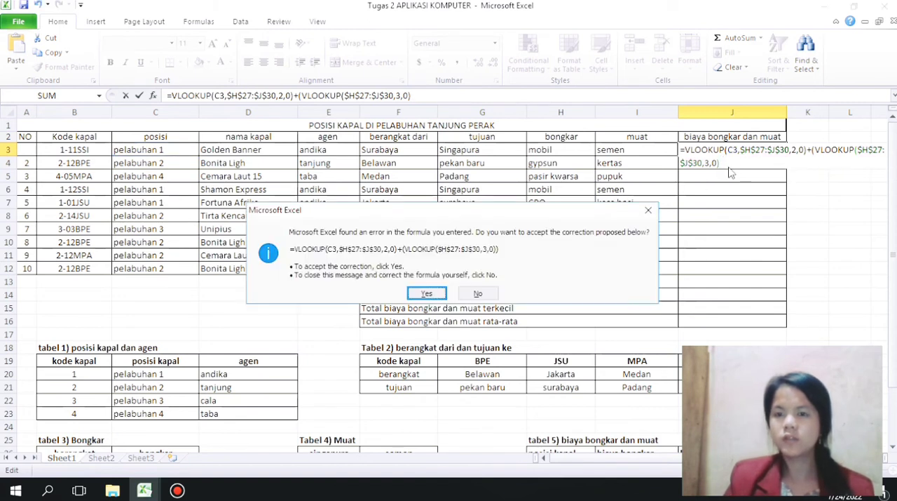
pyautogui.click(432, 293)
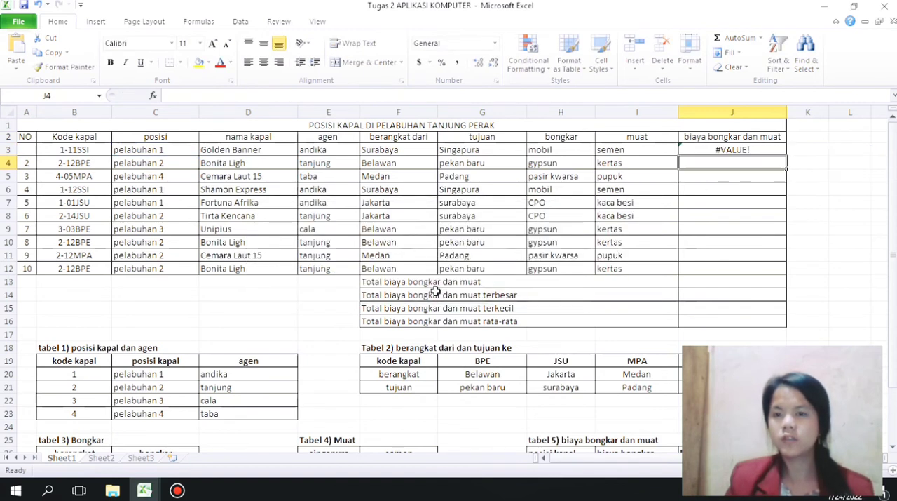
# Step: Insert C3 as the lookup value of J3's second VLOOKUP and fill the corrected formula down to J12
pyautogui.click(725, 149)
pyautogui.doubleClick(726, 149)
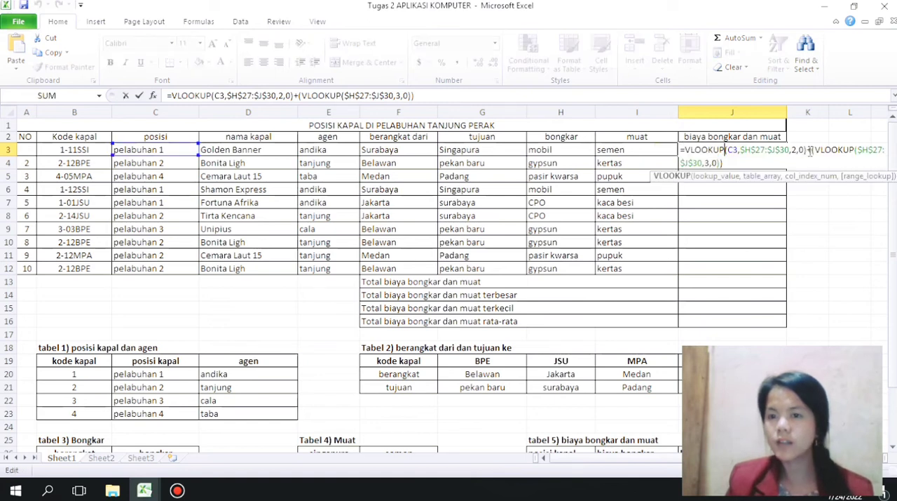
pyautogui.click(857, 150)
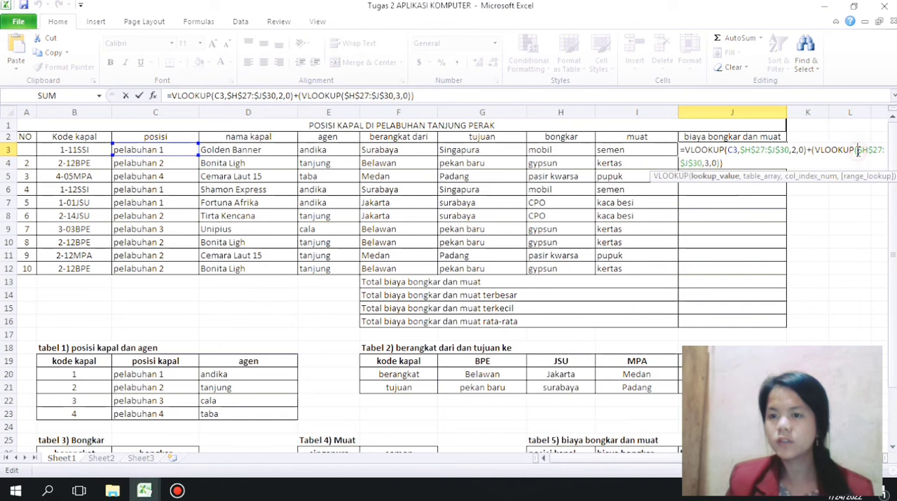
pyautogui.write('c')
pyautogui.write('3,')
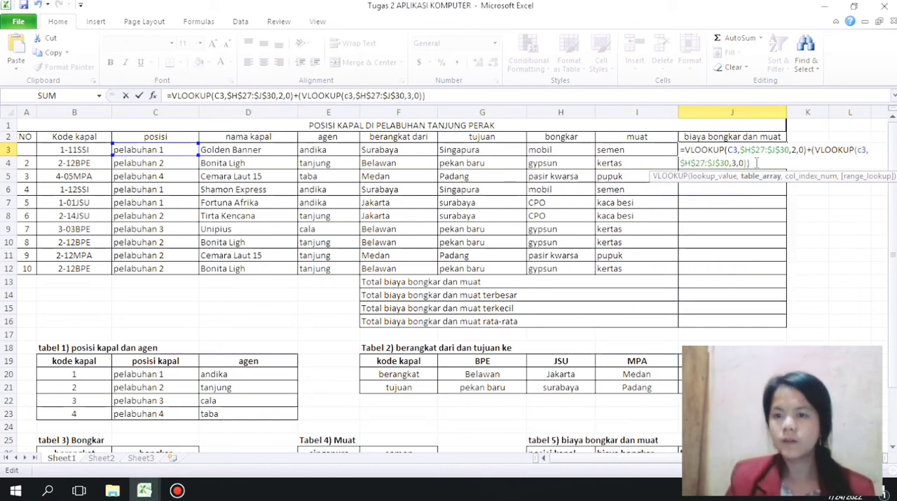
pyautogui.click(756, 163)
pyautogui.press('Return')
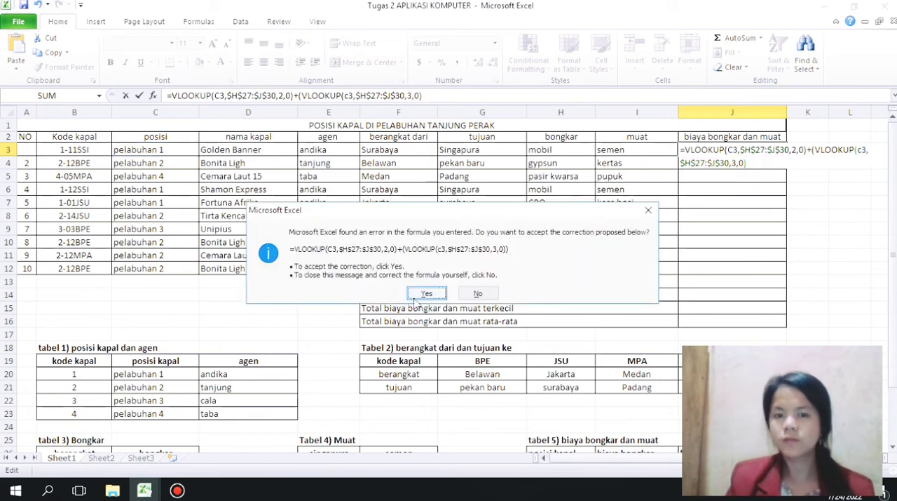
pyautogui.click(425, 294)
pyautogui.click(711, 148)
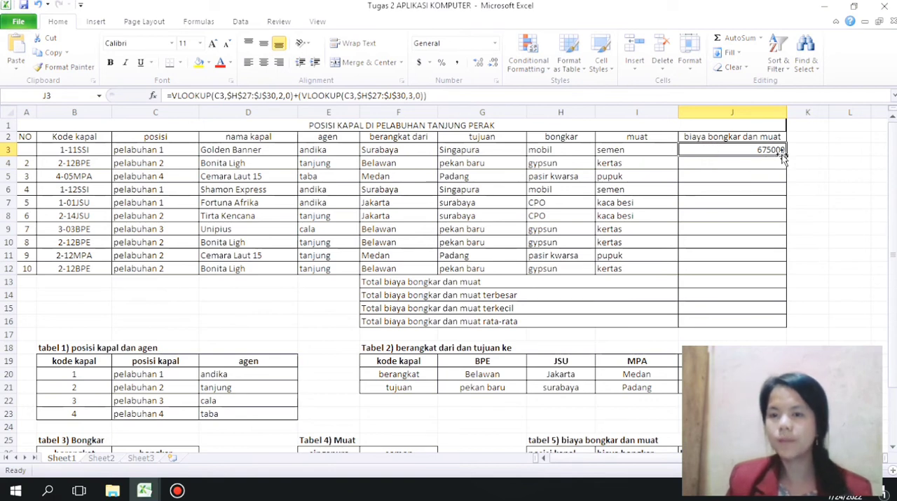
pyautogui.moveTo(786, 154); pyautogui.dragTo(777, 270)
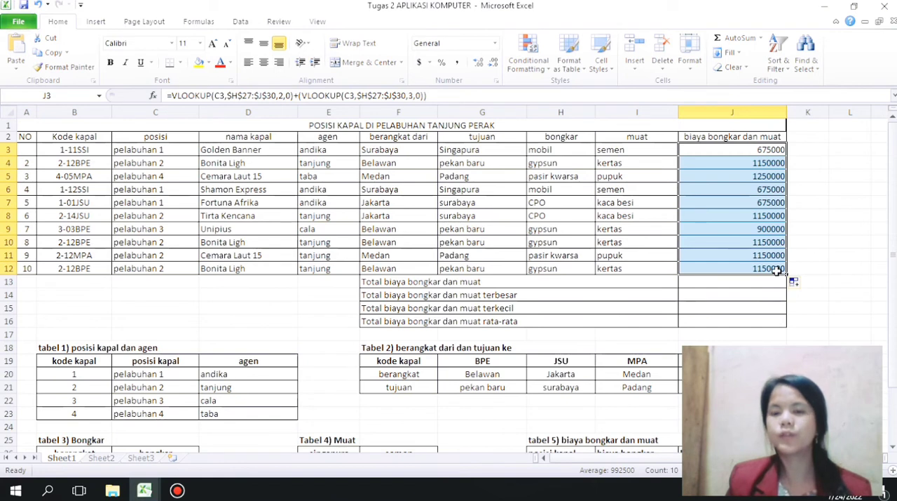
# Step: Enter =sum(J3:J12) in J13 for Total biaya bongkar dan muat
pyautogui.click(735, 286)
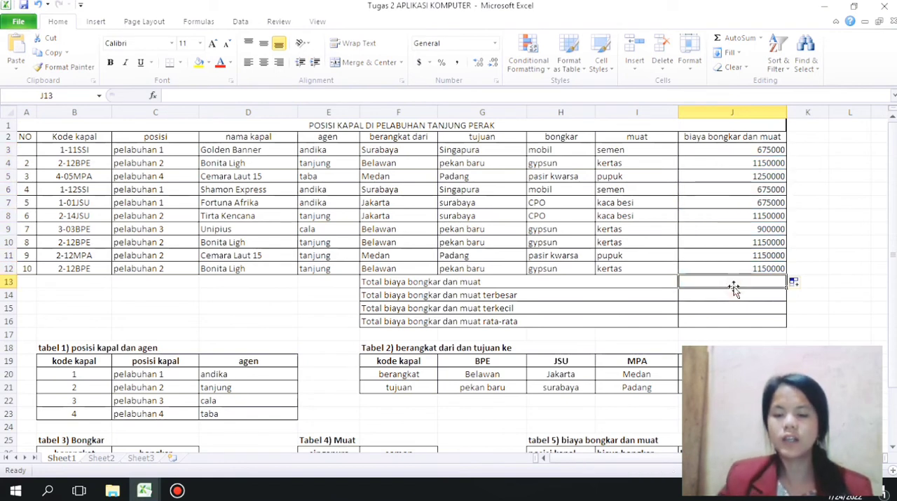
pyautogui.write('=su')
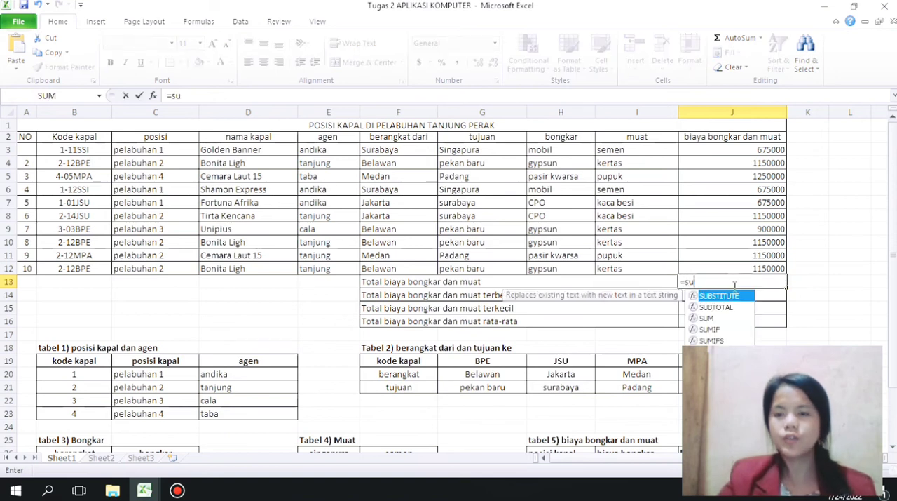
pyautogui.write('m(')
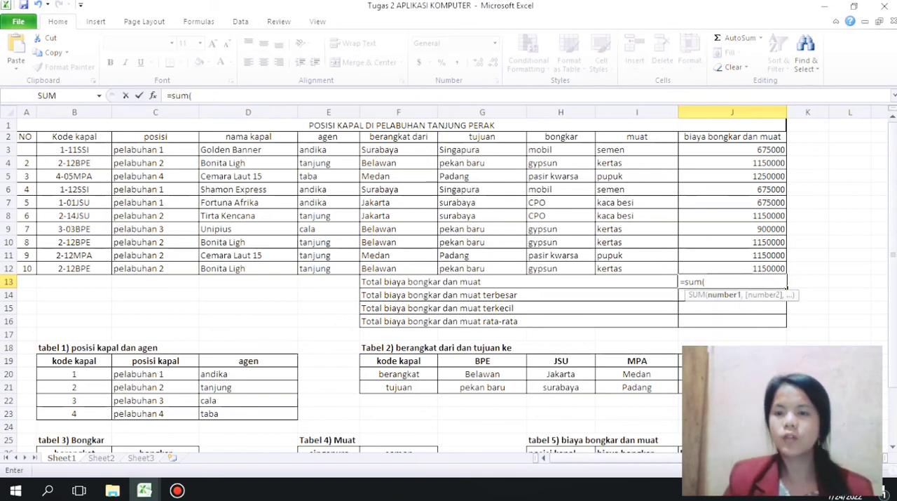
pyautogui.moveTo(775, 146); pyautogui.dragTo(781, 267)
pyautogui.write(')')
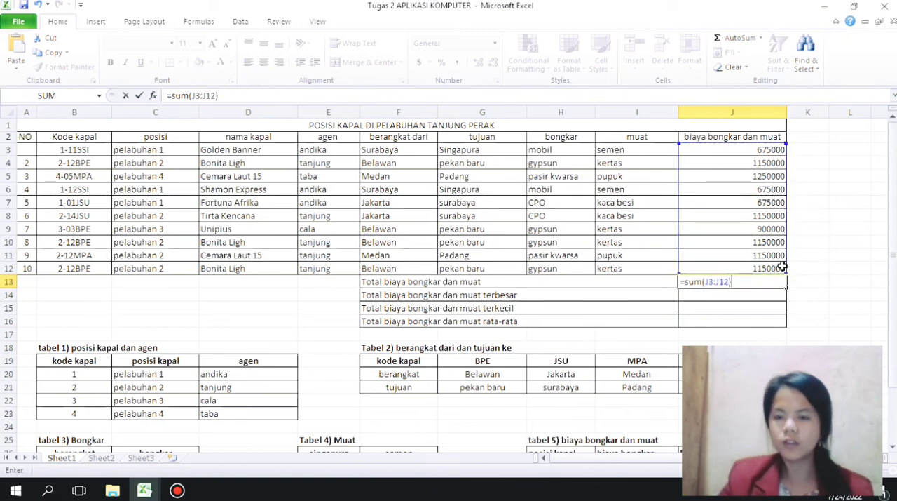
pyautogui.press('Return')
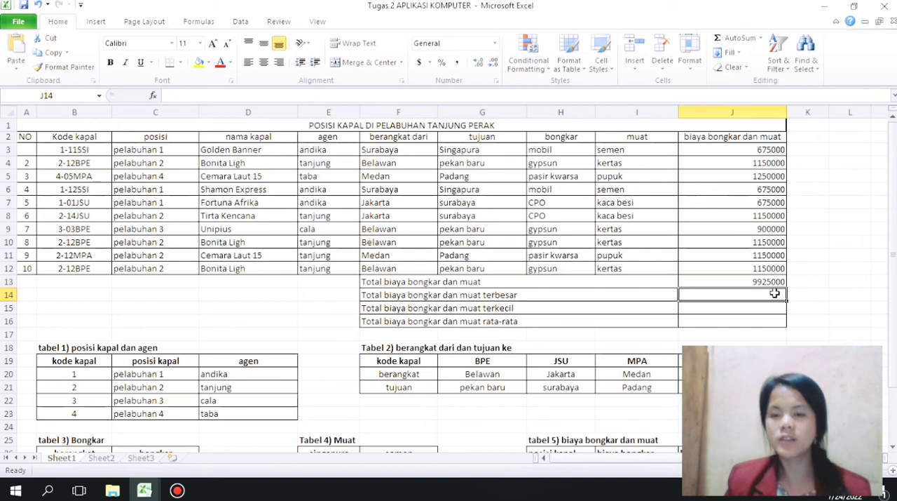
# Step: Enter =max(J3:J12) in J14 for Total biaya bongkar dan muat terbesar
pyautogui.write('=mix')
pyautogui.press('BackSpace')
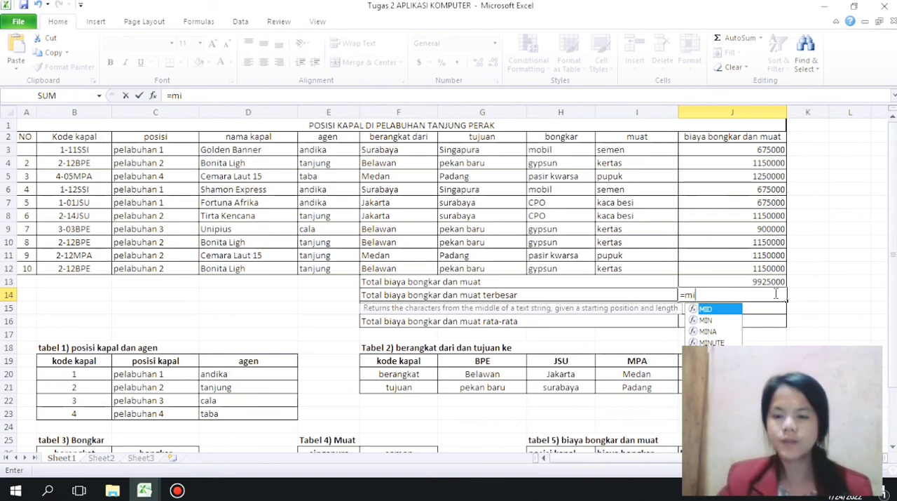
pyautogui.write('x')
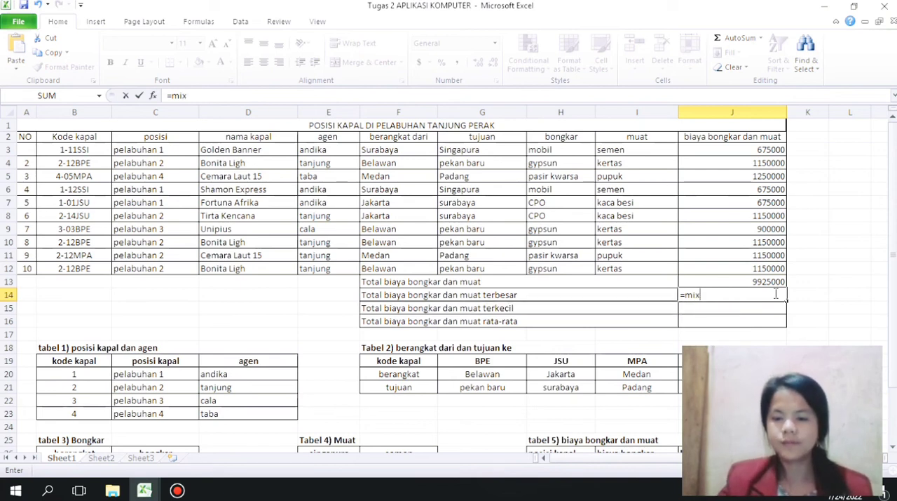
pyautogui.press('BackSpace')
pyautogui.press('BackSpace')
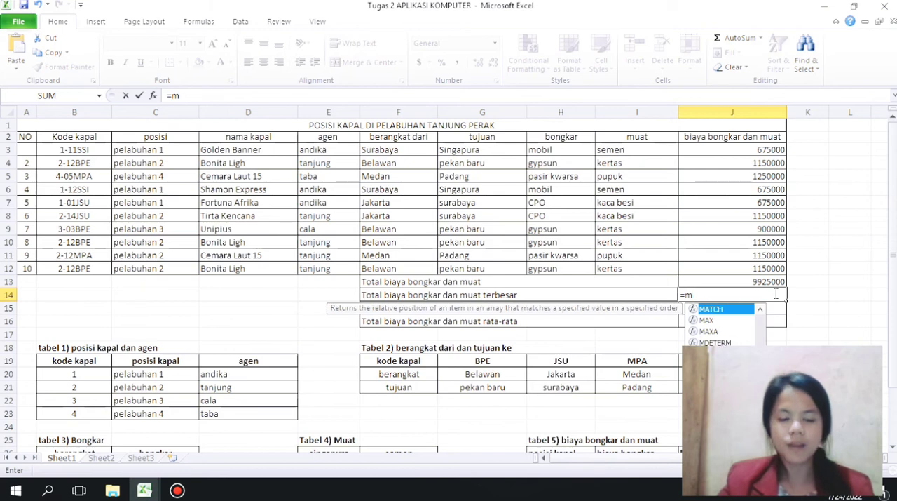
pyautogui.write('ax(')
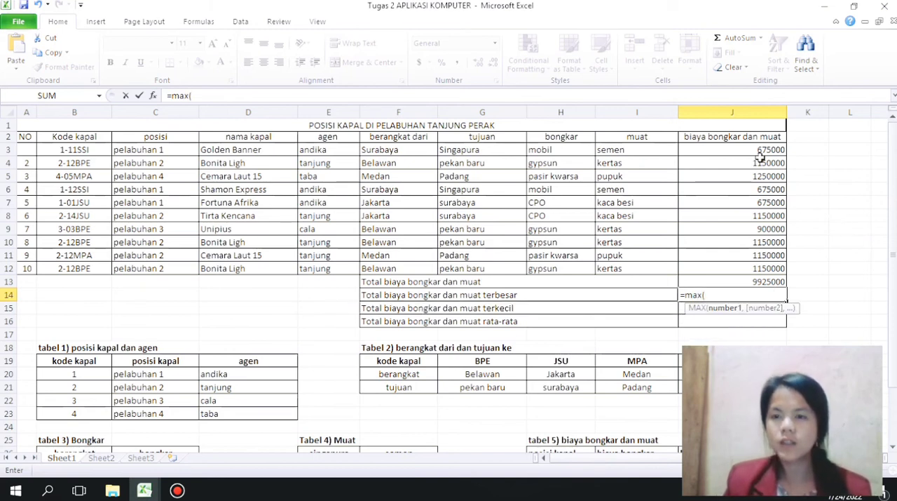
pyautogui.moveTo(769, 149); pyautogui.dragTo(772, 269)
pyautogui.write(')')
pyautogui.press('Return')
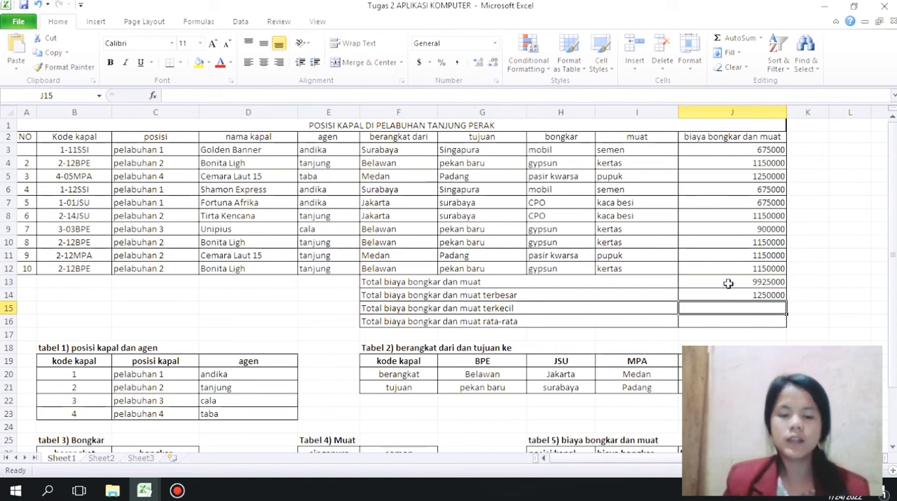
# Step: Try to enter =mid(J3:J12) in J15 for Total biaya bongkar dan muat terkecil, and clear that formula from the cell
pyautogui.write('=mid')
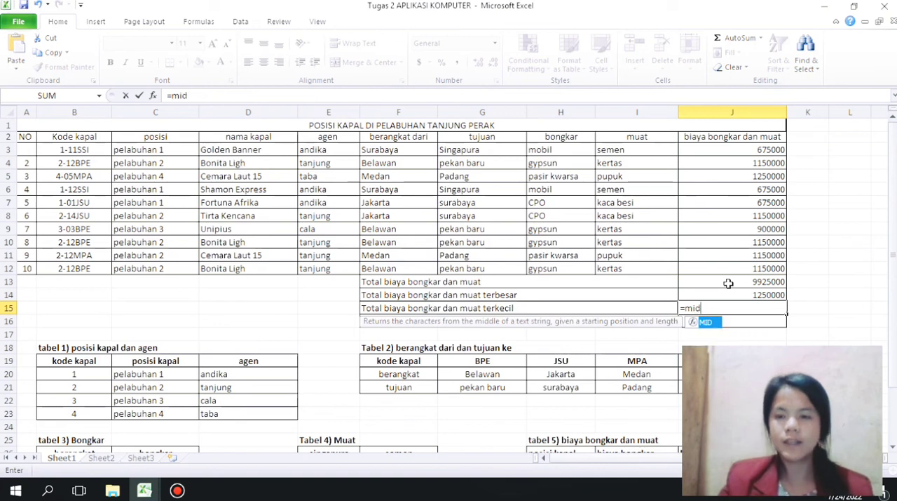
pyautogui.write('(')
pyautogui.click(752, 150)
pyautogui.moveTo(752, 150); pyautogui.dragTo(755, 260)
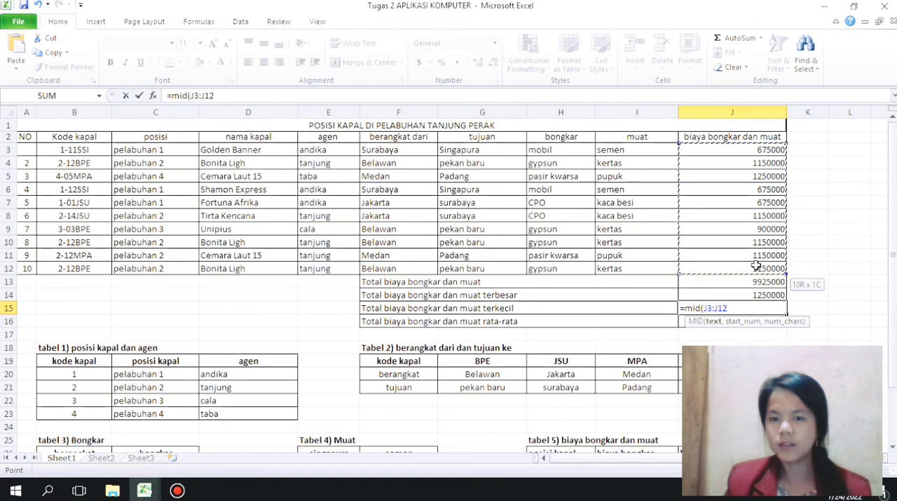
pyautogui.write(')')
pyautogui.press('Return')
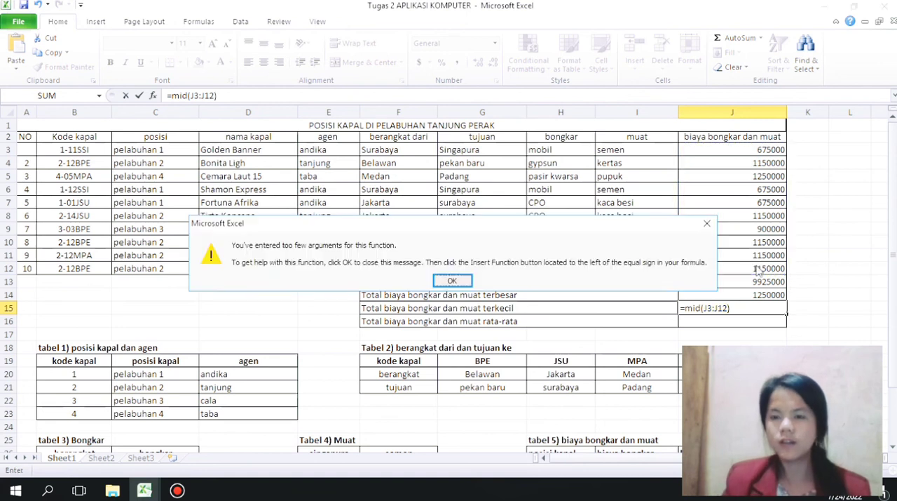
pyautogui.click(459, 279)
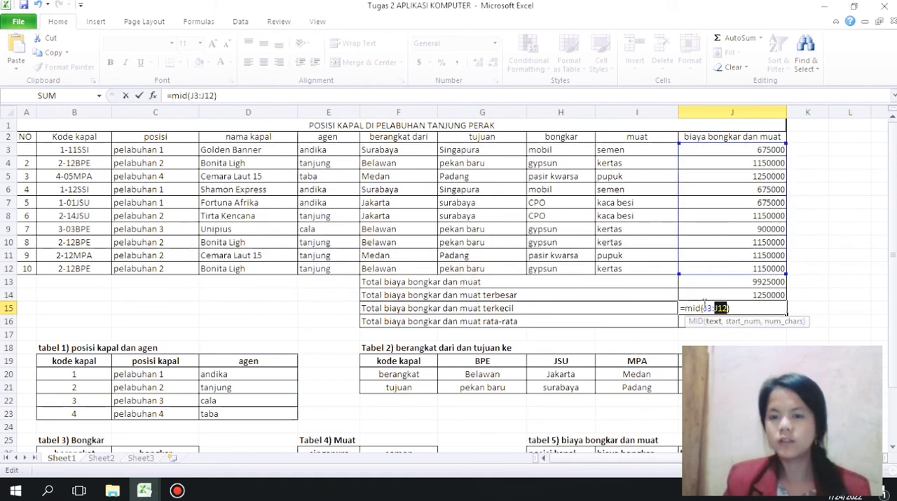
pyautogui.moveTo(730, 308); pyautogui.dragTo(679, 315)
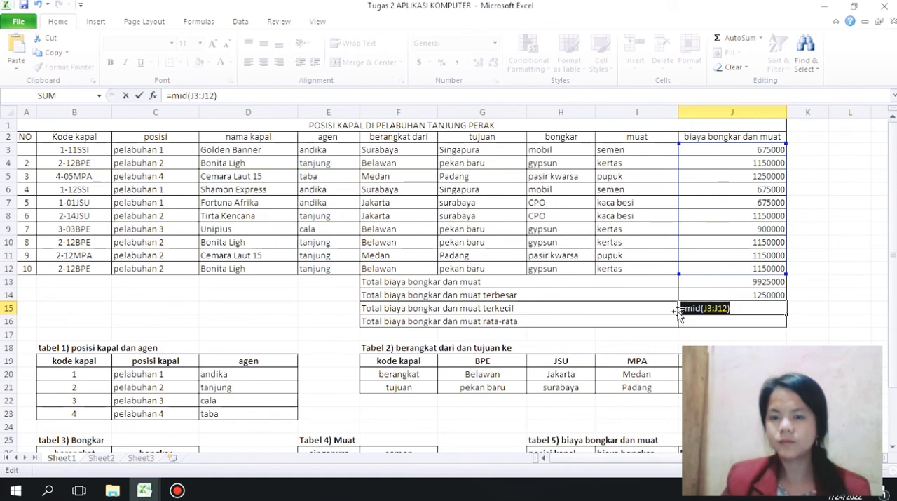
pyautogui.press('BackSpace')
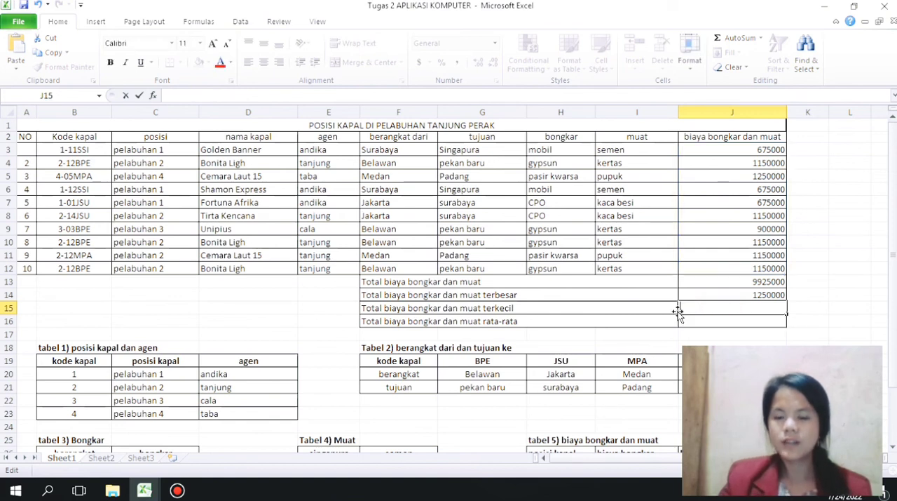
# Step: Enter =min(J3:J12) in J15 for Total biaya bongkar dan muat terkecil
pyautogui.write('=min(')
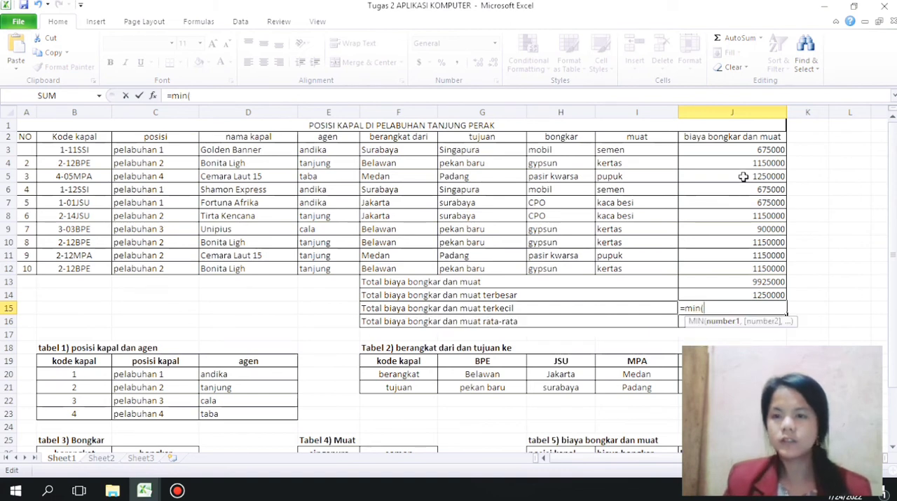
pyautogui.moveTo(749, 149); pyautogui.dragTo(763, 263)
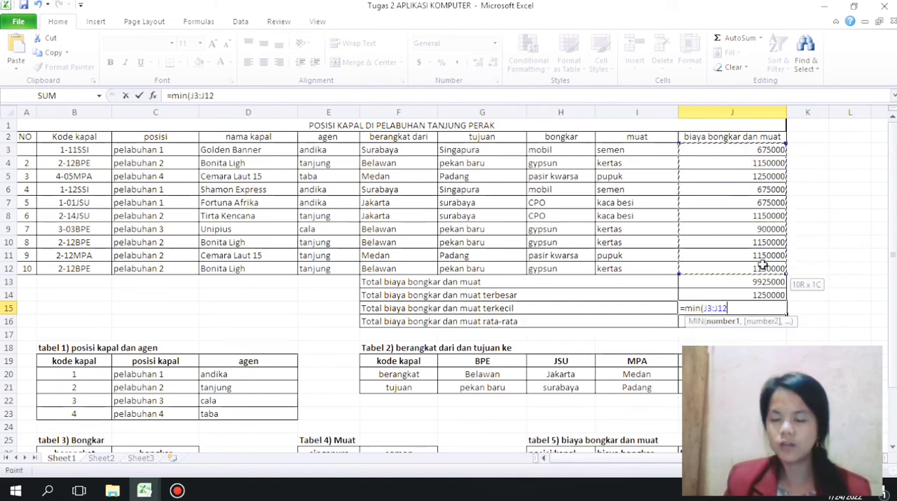
pyautogui.write(')')
pyautogui.press('Return')
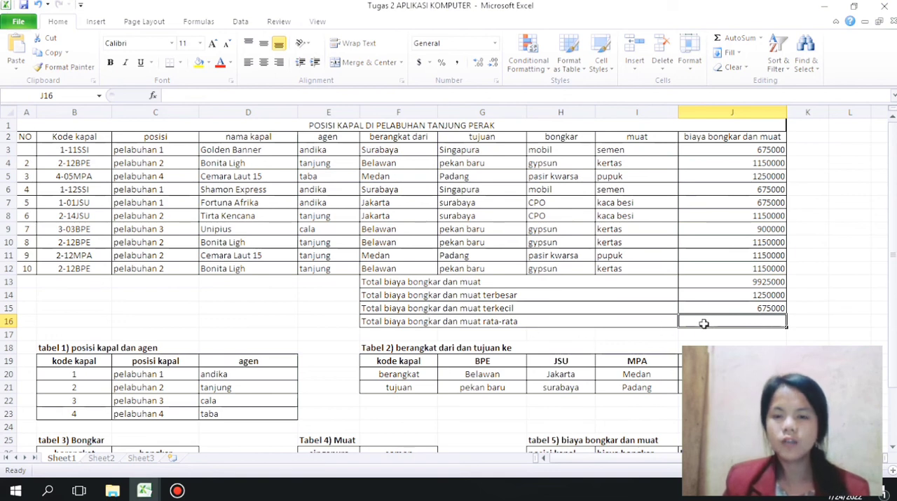
# Step: Enter =average(J3:J12) in J16 for Total biaya bongkar dan muat rata-rata
pyautogui.write('=')
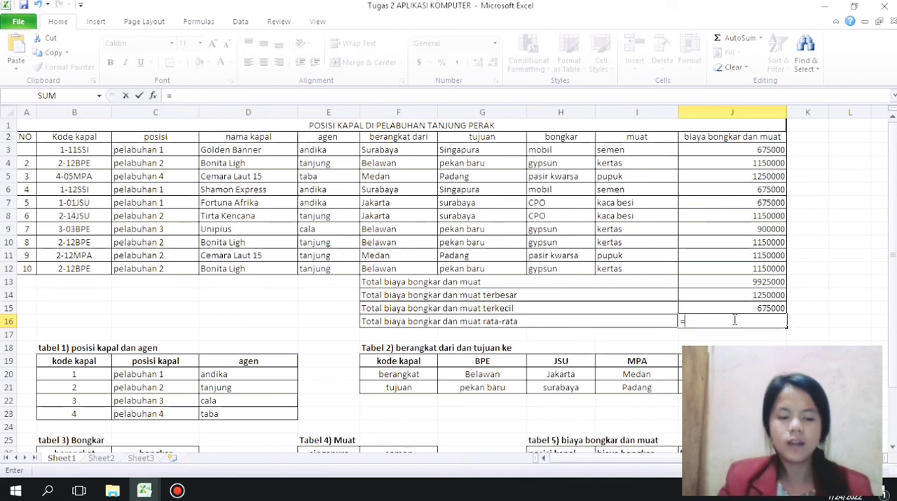
pyautogui.write('average')
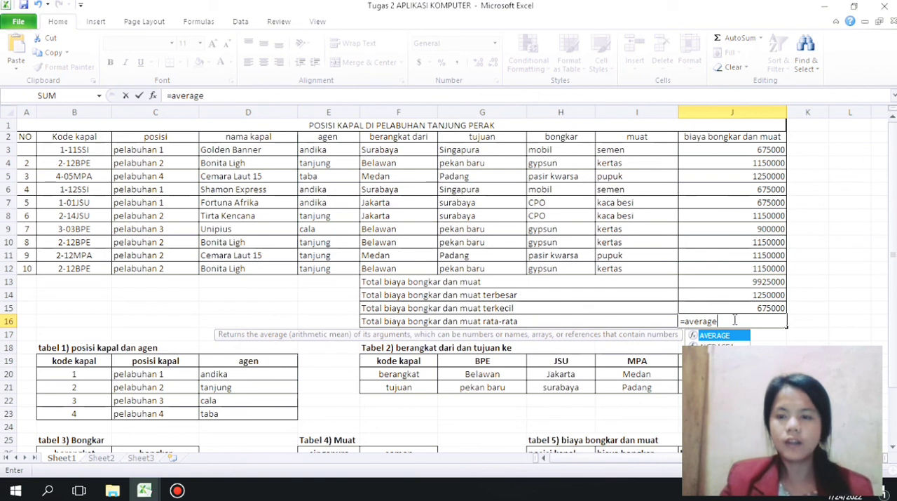
pyautogui.write('(')
pyautogui.moveTo(772, 147); pyautogui.dragTo(779, 274)
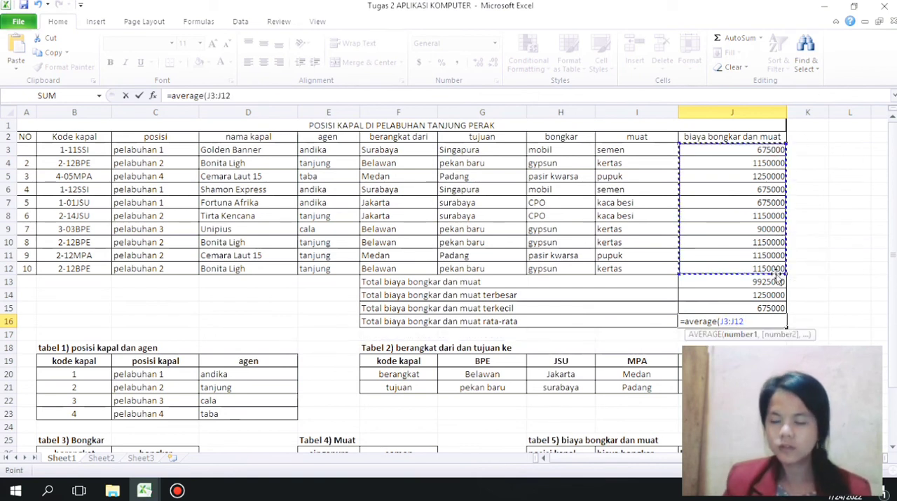
pyautogui.write(')')
pyautogui.press('Return')
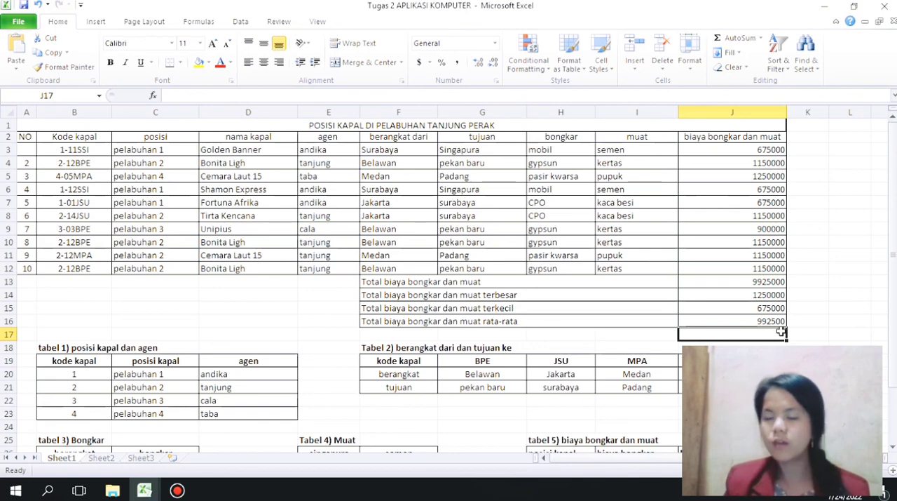
pyautogui.moveTo(895, 284); pyautogui.dragTo(895, 246)
pyautogui.moveTo(895, 200)
pyautogui.mouseDown()
pyautogui.moveTo(895, 253)
pyautogui.moveTo(893, 190)
pyautogui.mouseUp()
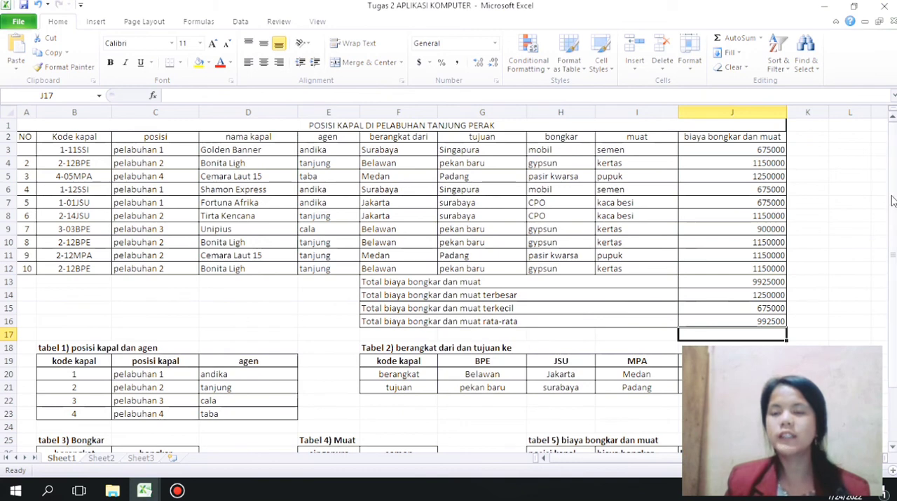
pyautogui.moveTo(893, 203); pyautogui.dragTo(895, 175)
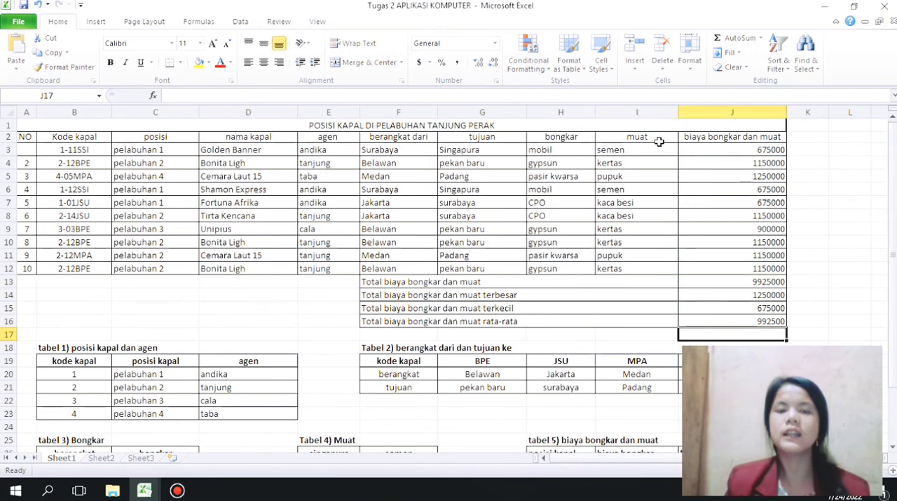